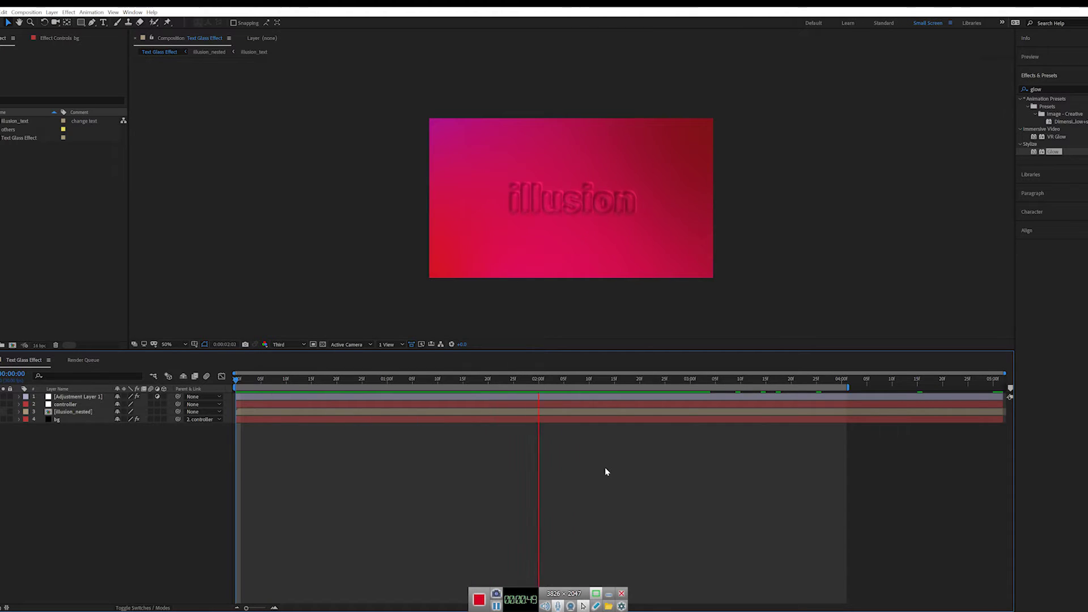
Stop the RAM preview of the embossed illusion text at 0:00:02:25.
{"action": "key", "text": "space"}
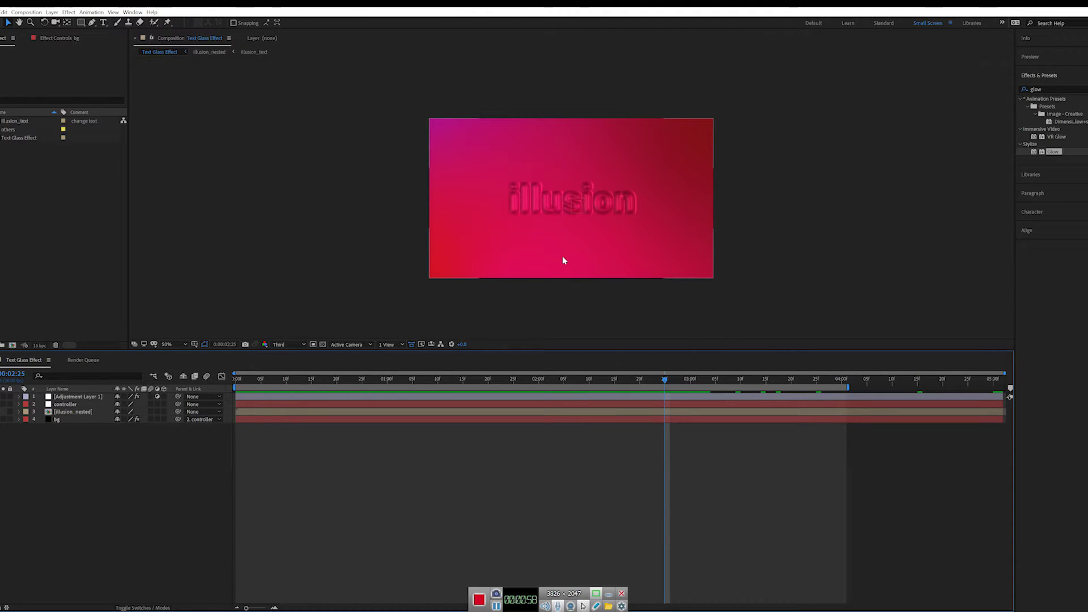
{"action": "left_click", "coordinate": [170, 345]}
Set the viewer magnification to Fit and the preview resolution to Full.
{"action": "left_click", "coordinate": [172, 353]}
{"action": "left_click", "coordinate": [296, 344]}
{"action": "left_click", "coordinate": [289, 383]}
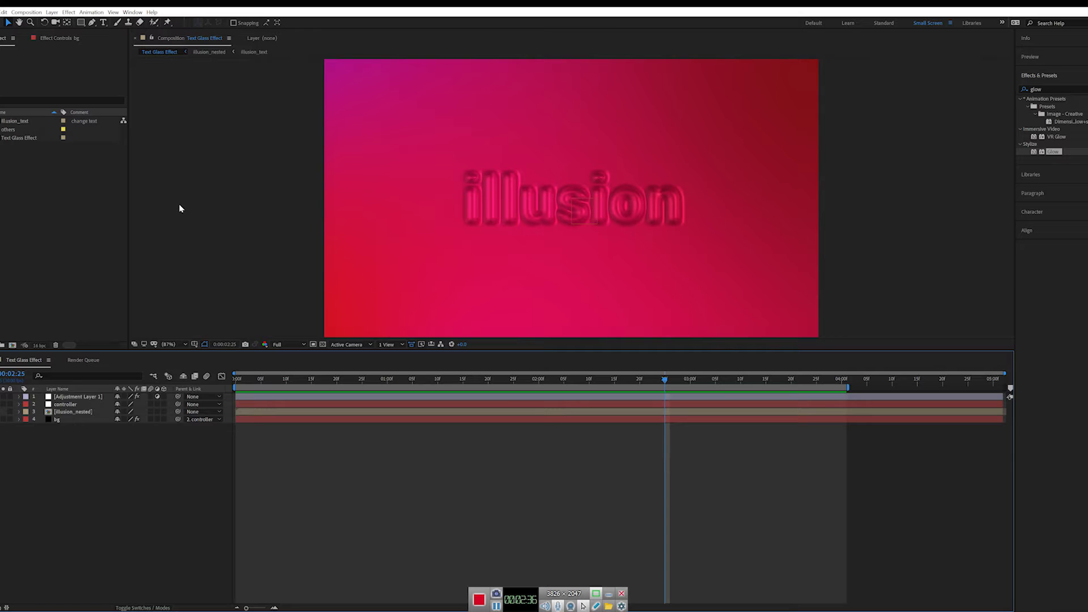
Create the text_glass composition using the HD 30 Fps 1920×1080 preset with a 0:00:05:21 duration.
{"action": "left_click", "coordinate": [32, 16]}
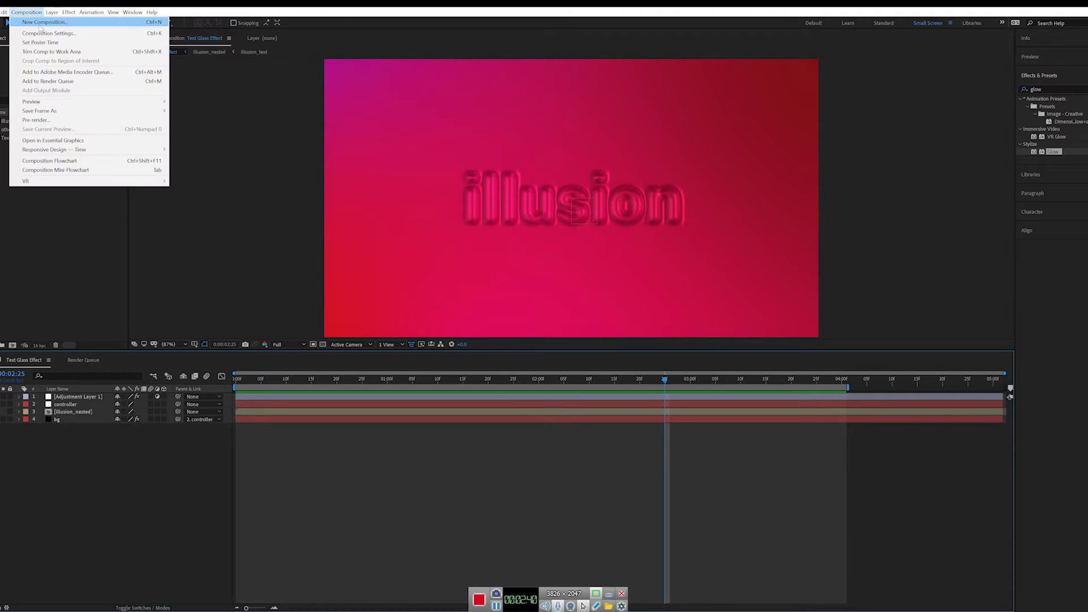
{"action": "left_click", "coordinate": [46, 19]}
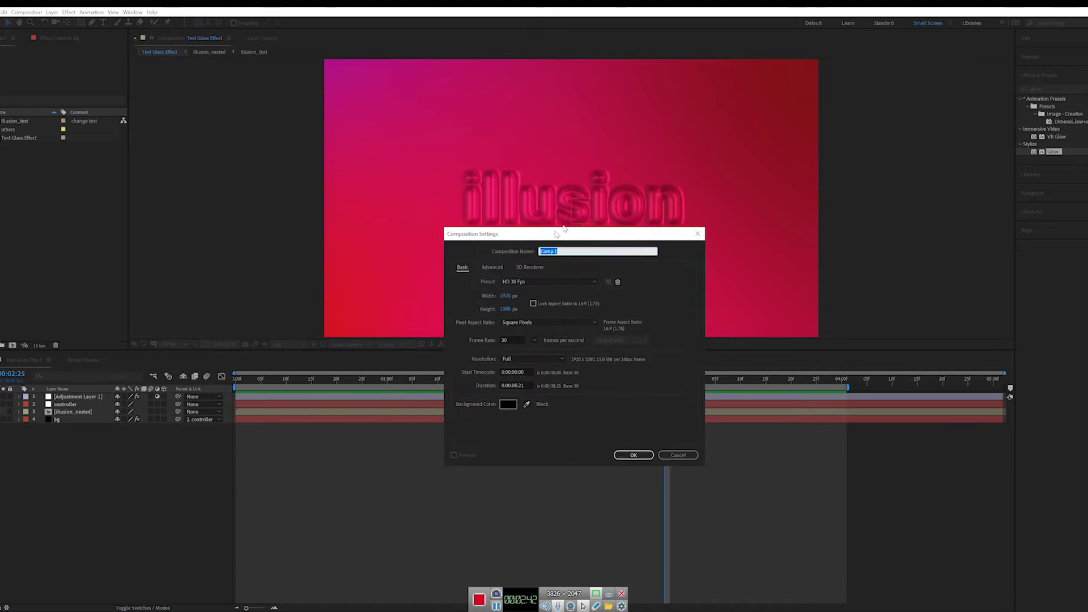
{"action": "key", "text": "BackSpace"}
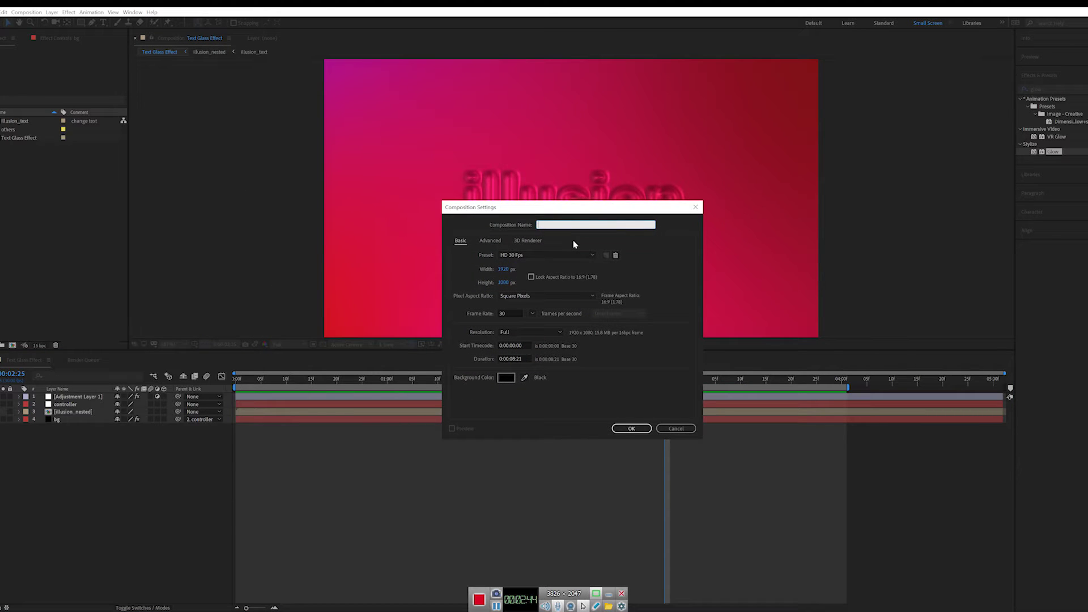
{"action": "type", "text": "text_glass"}
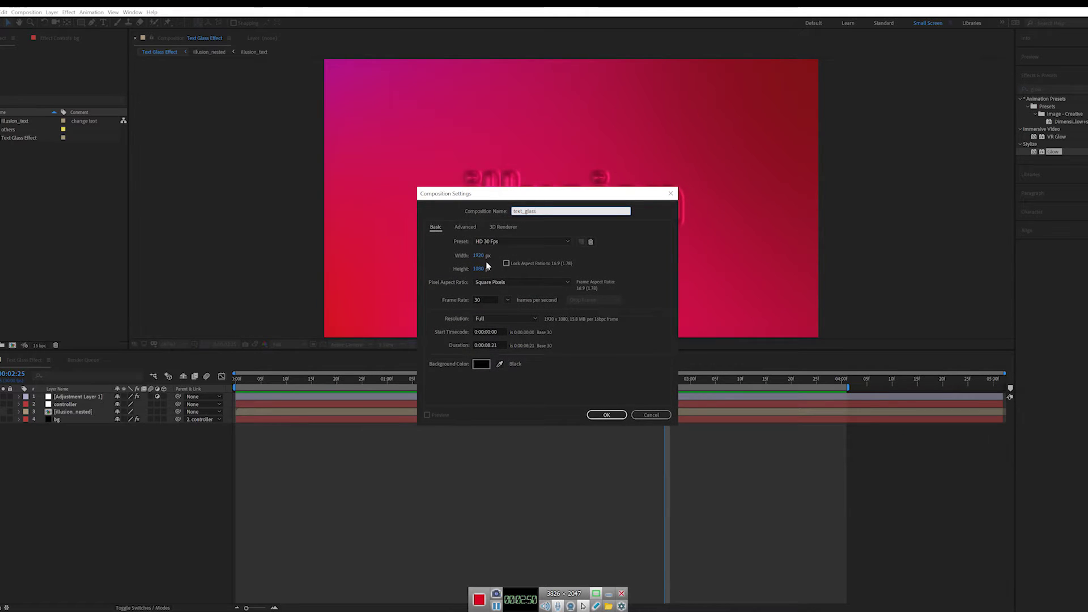
{"action": "left_click", "coordinate": [522, 242]}
{"action": "left_click", "coordinate": [605, 353]}
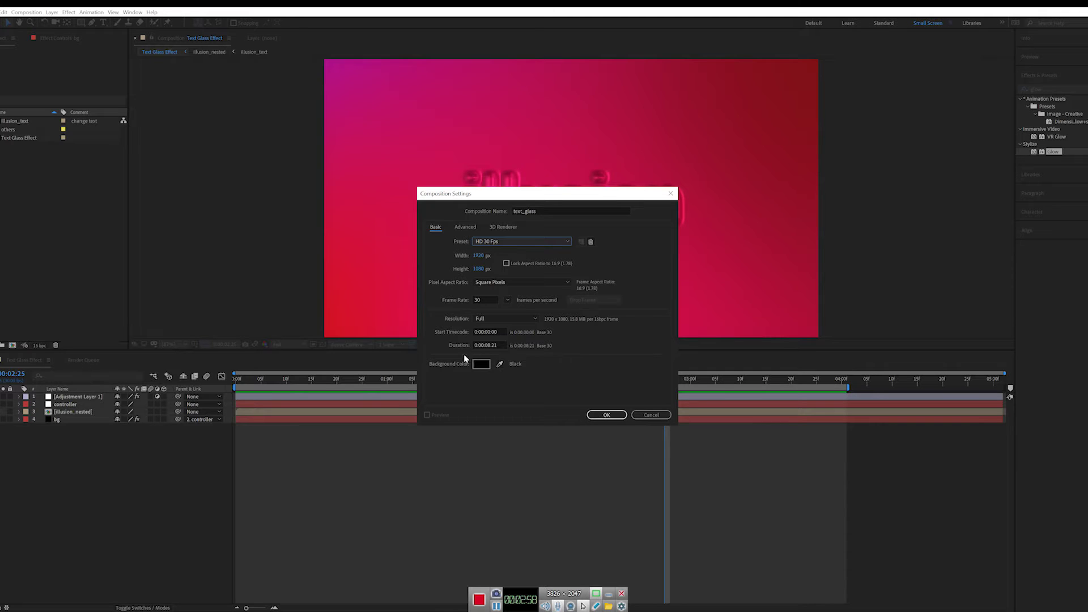
{"action": "left_click", "coordinate": [494, 345]}
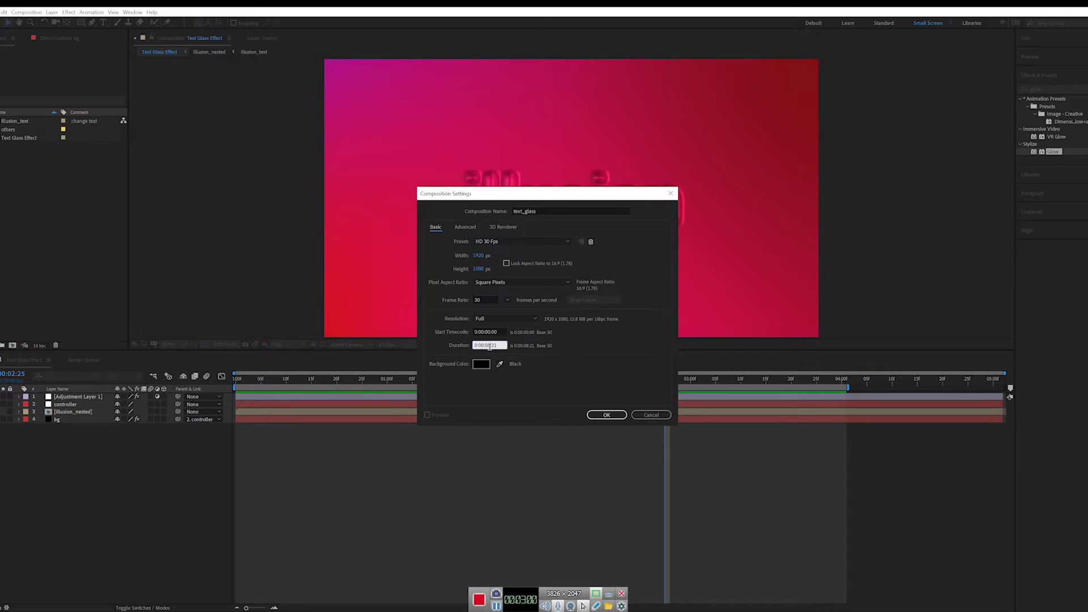
{"action": "key", "text": "BackSpace"}
{"action": "type", "text": "5"}
{"action": "left_click", "coordinate": [609, 416]}
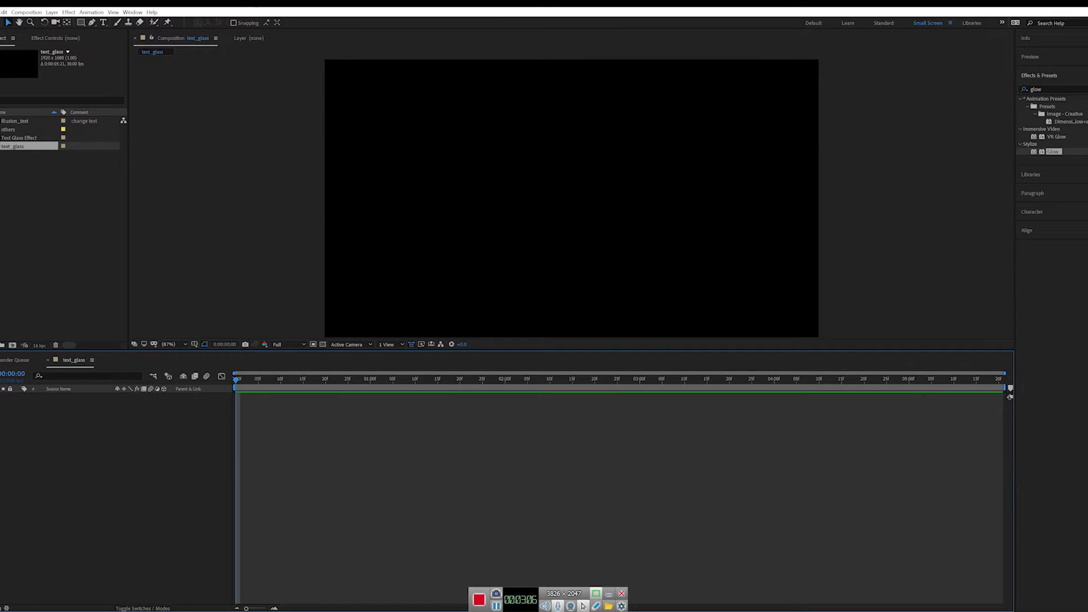
Add a solid named bg_color to text_glass, checking the Text Glass Effect comp for reference.
{"action": "right_click", "coordinate": [125, 443]}
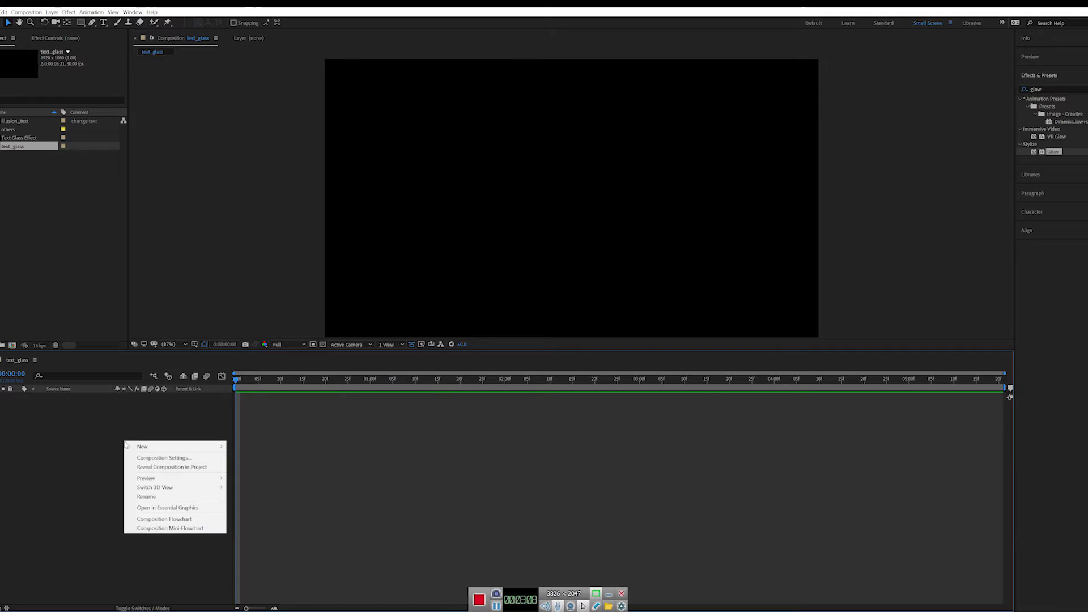
{"action": "mouse_move", "coordinate": [192, 449]}
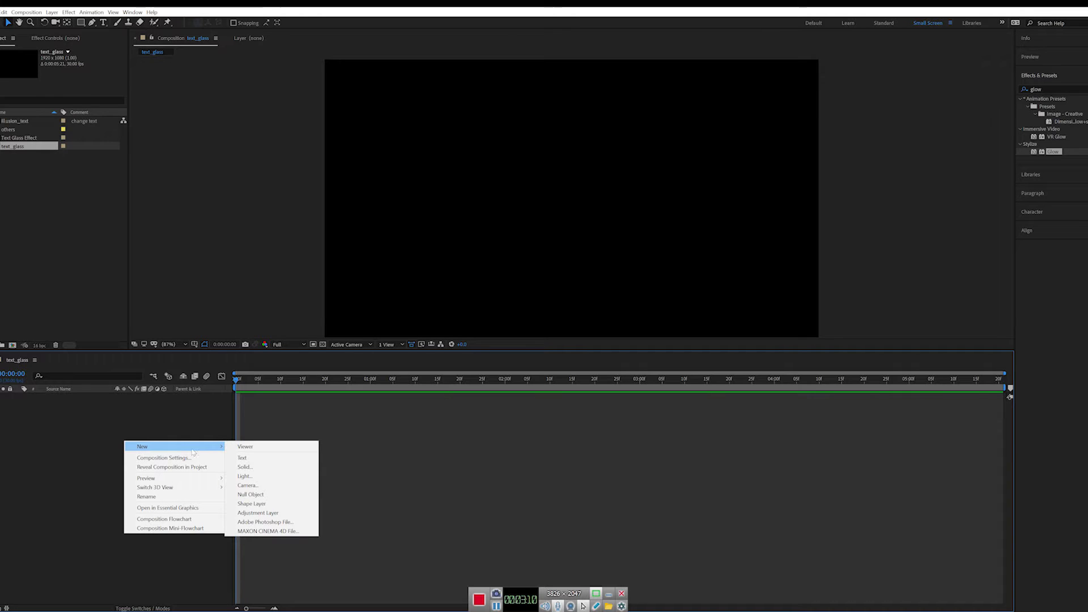
{"action": "left_click", "coordinate": [245, 467]}
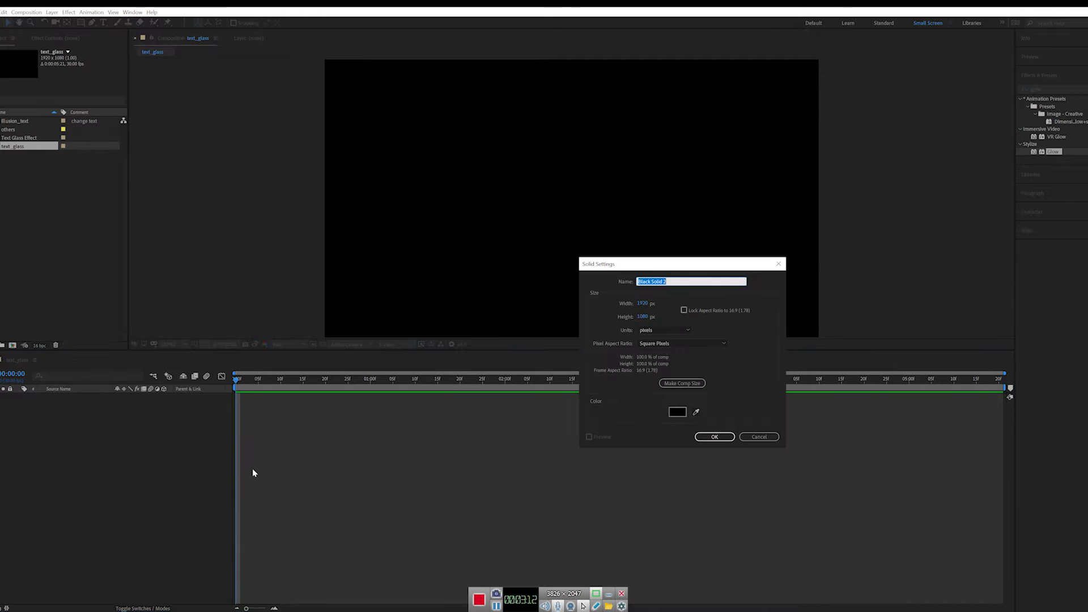
{"action": "type", "text": "bg_color"}
{"action": "key", "text": "Return"}
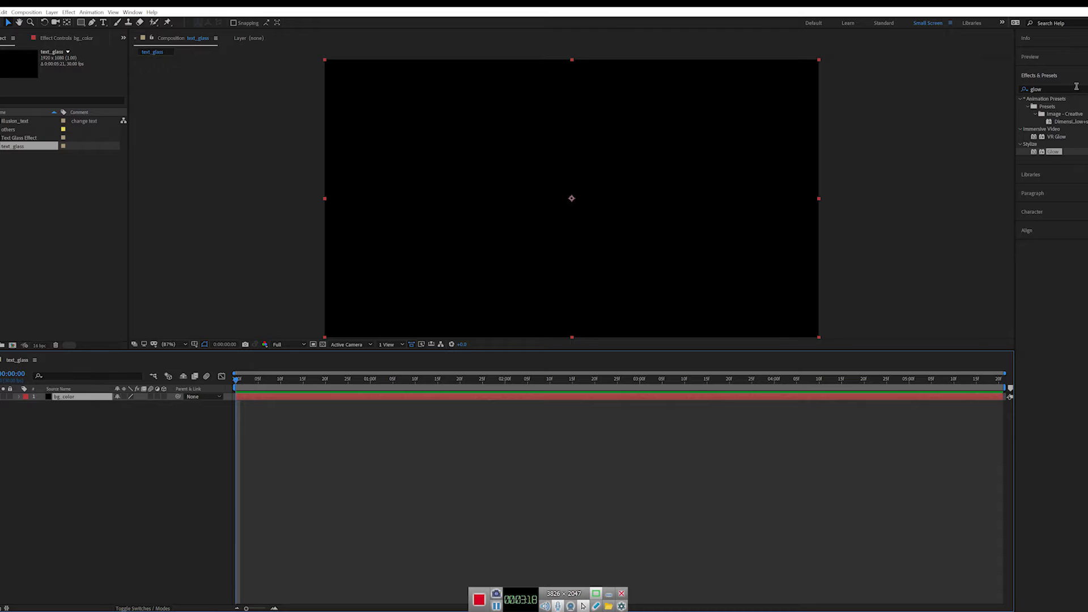
{"action": "double_click", "coordinate": [21, 140]}
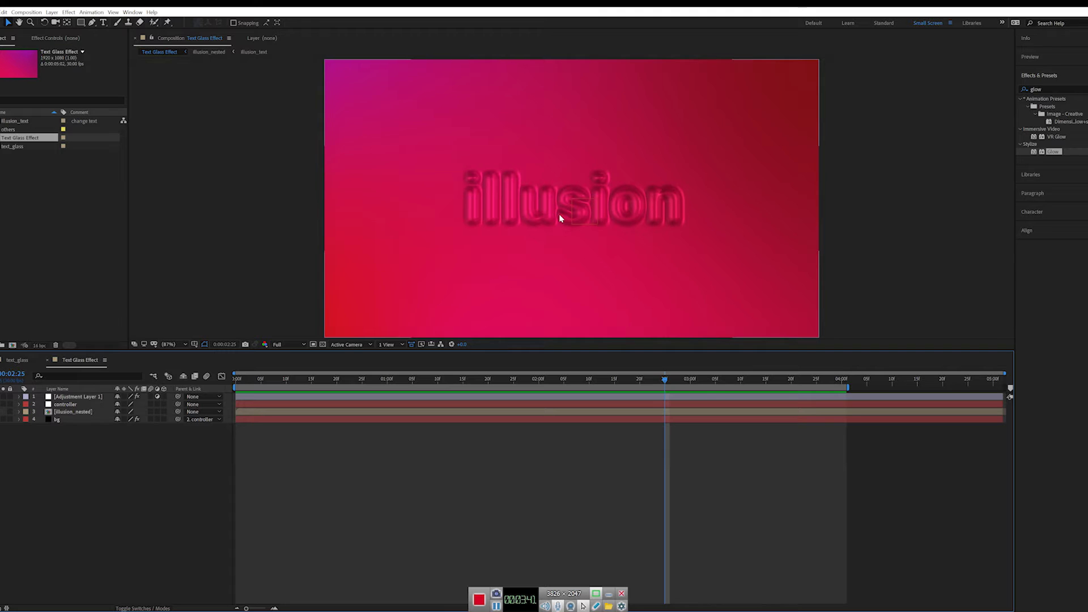
{"action": "left_click", "coordinate": [18, 360]}
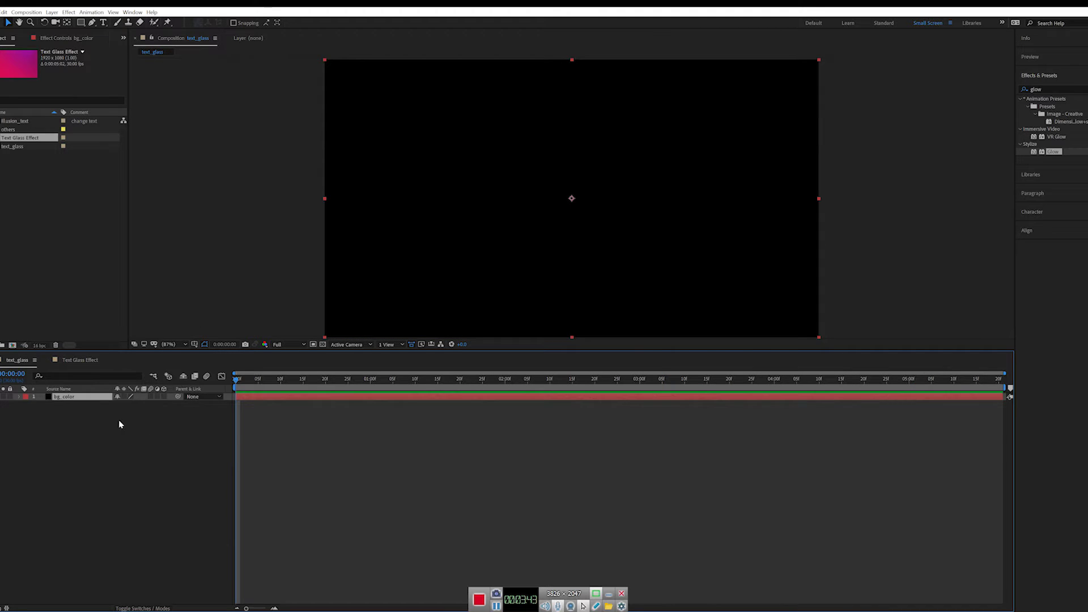
Apply 4-Color Gradient to bg_color and pull Point 1 toward the top-left corner.
{"action": "left_click", "coordinate": [1049, 89]}
{"action": "type", "text": "4-colo"}
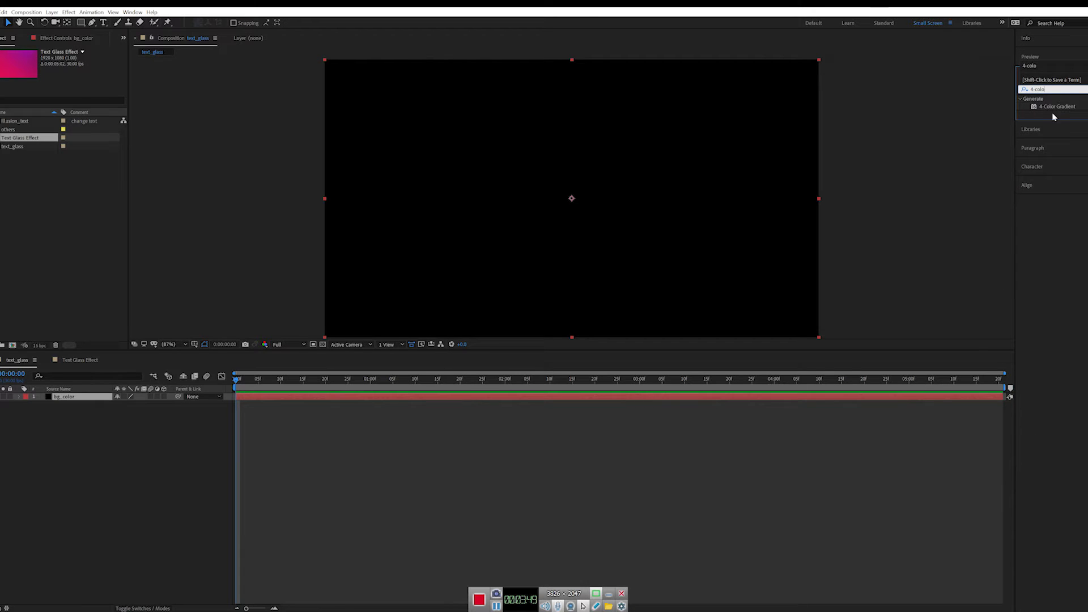
{"action": "left_click_drag", "start_coordinate": [1056, 108], "coordinate": [585, 246]}
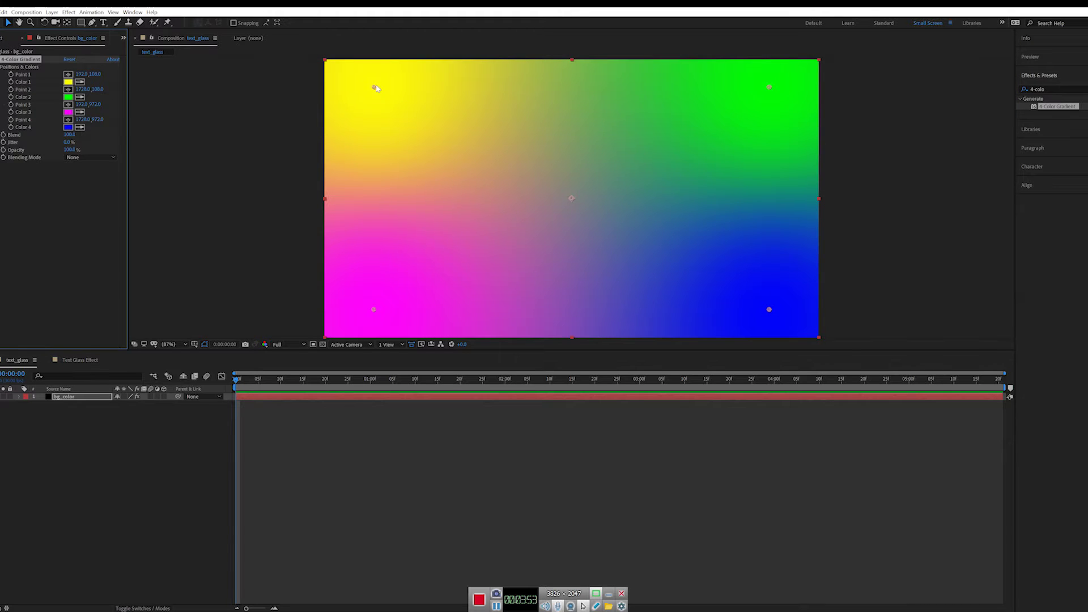
{"action": "left_click_drag", "start_coordinate": [374, 89], "coordinate": [343, 73]}
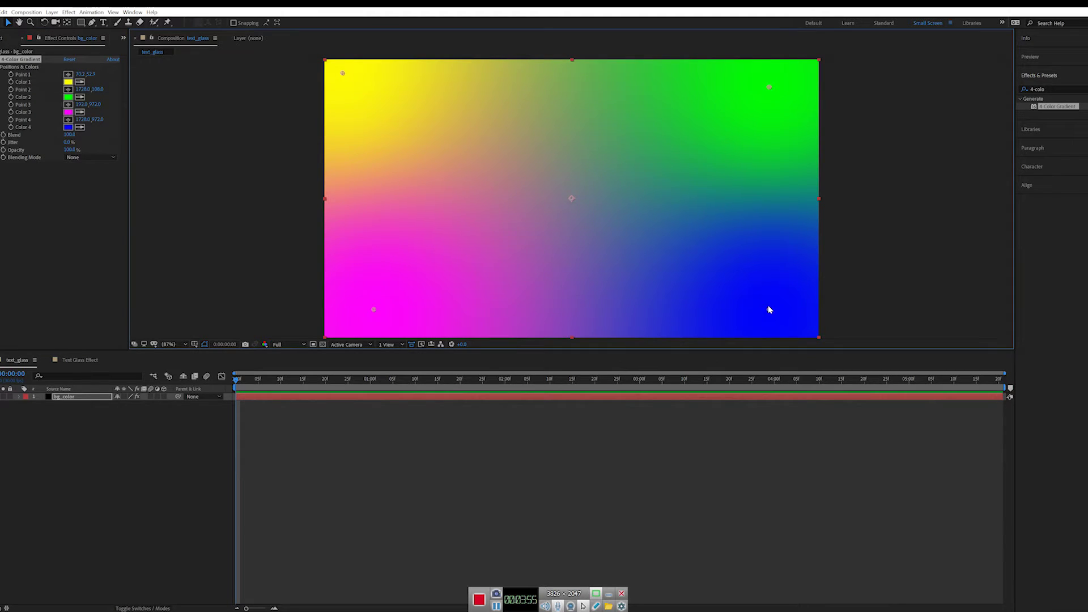
{"action": "left_click_drag", "start_coordinate": [770, 310], "coordinate": [828, 357]}
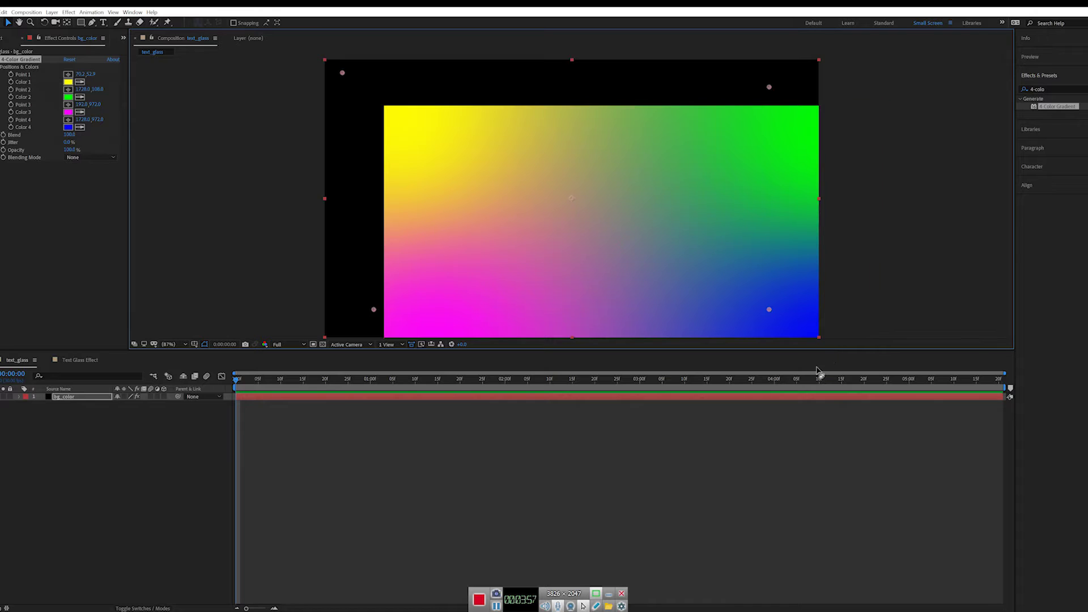
{"action": "key", "text": "ctrl+z"}
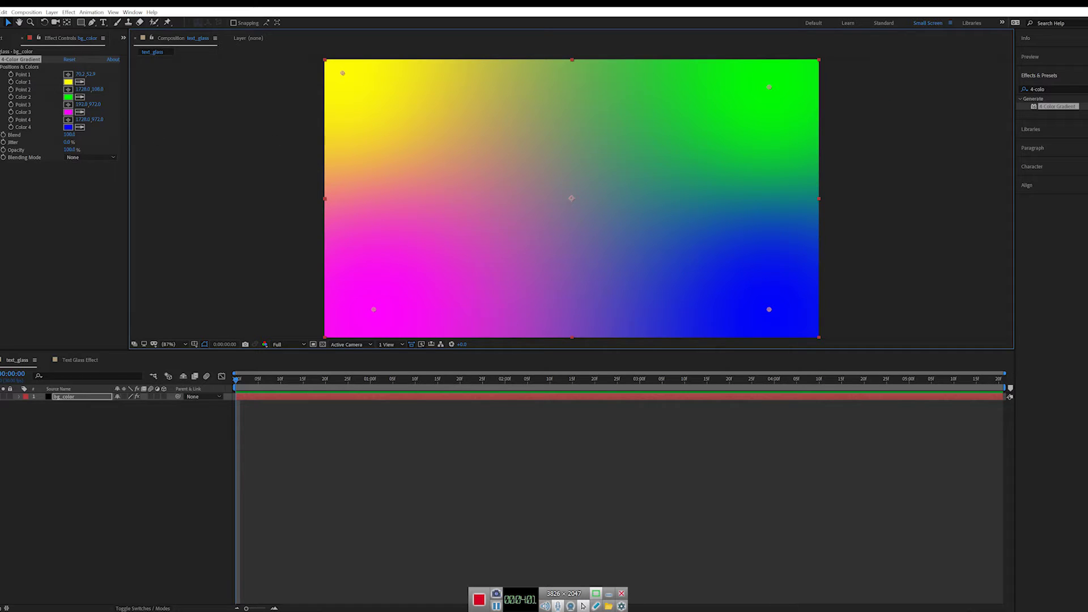
Make gradient Color 1 pink and Color 2 a matching pink-red.
{"action": "left_click", "coordinate": [68, 84]}
{"action": "left_click_drag", "start_coordinate": [471, 377], "coordinate": [474, 347]}
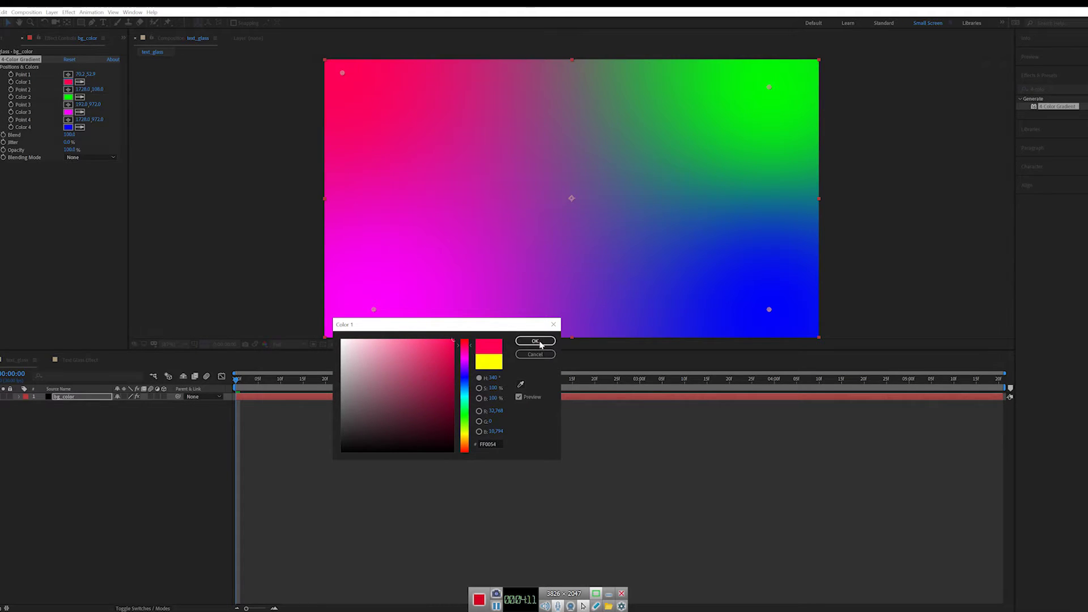
{"action": "left_click", "coordinate": [535, 341]}
{"action": "left_click", "coordinate": [68, 97]}
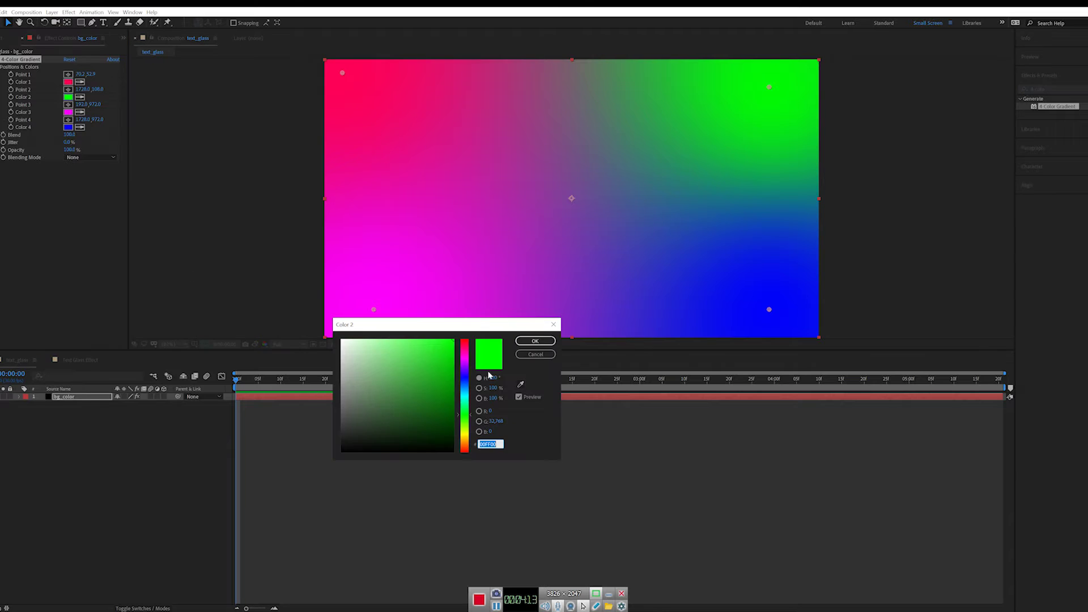
{"action": "left_click", "coordinate": [522, 385]}
{"action": "left_click", "coordinate": [68, 80]}
{"action": "left_click", "coordinate": [470, 346]}
{"action": "left_click", "coordinate": [535, 340]}
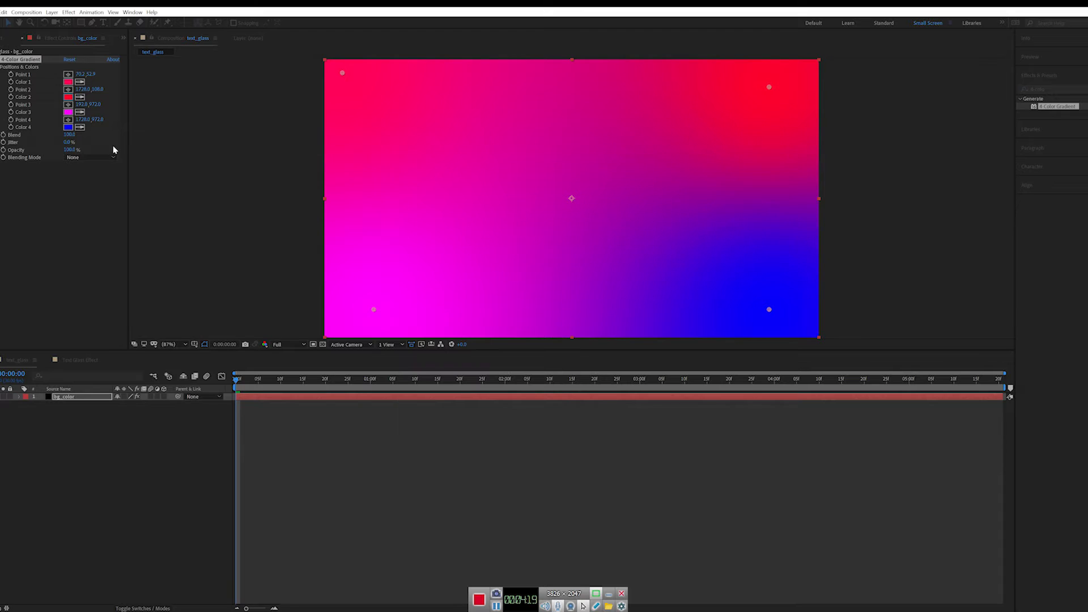
Set Color 3 to pink-red, Color 4 to deep red, and move Point 4 bottom-right.
{"action": "left_click", "coordinate": [79, 112]}
{"action": "left_click", "coordinate": [68, 81]}
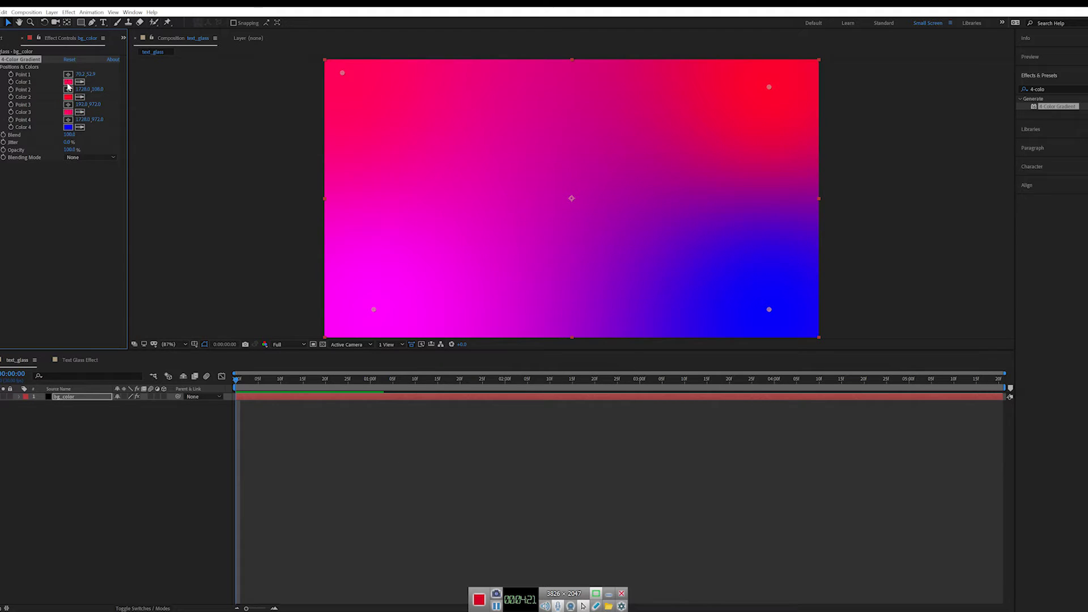
{"action": "left_click", "coordinate": [80, 127]}
{"action": "left_click", "coordinate": [69, 97]}
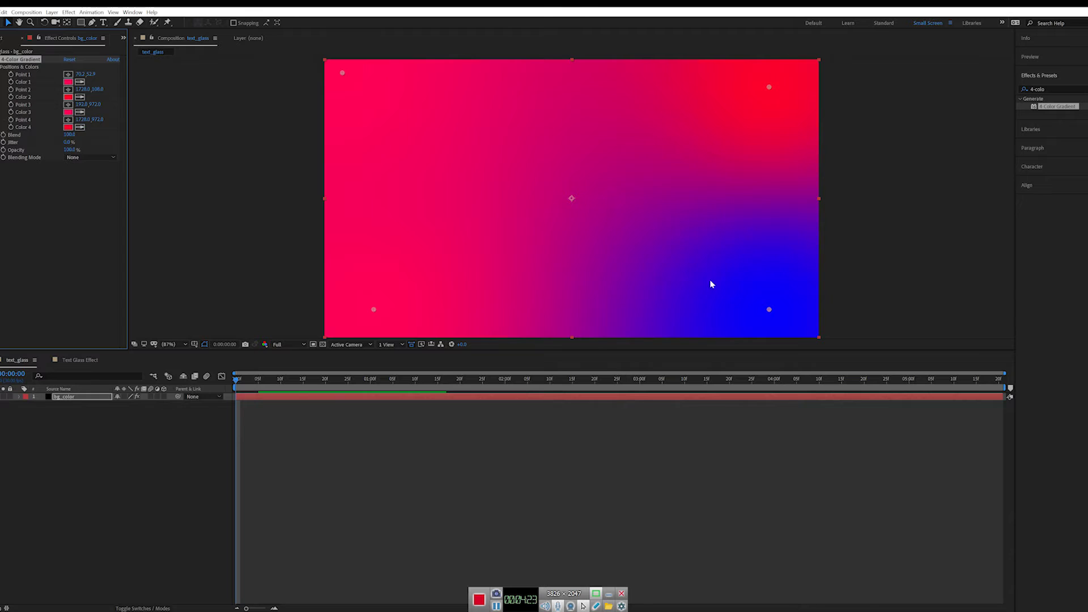
{"action": "left_click_drag", "start_coordinate": [770, 310], "coordinate": [815, 326]}
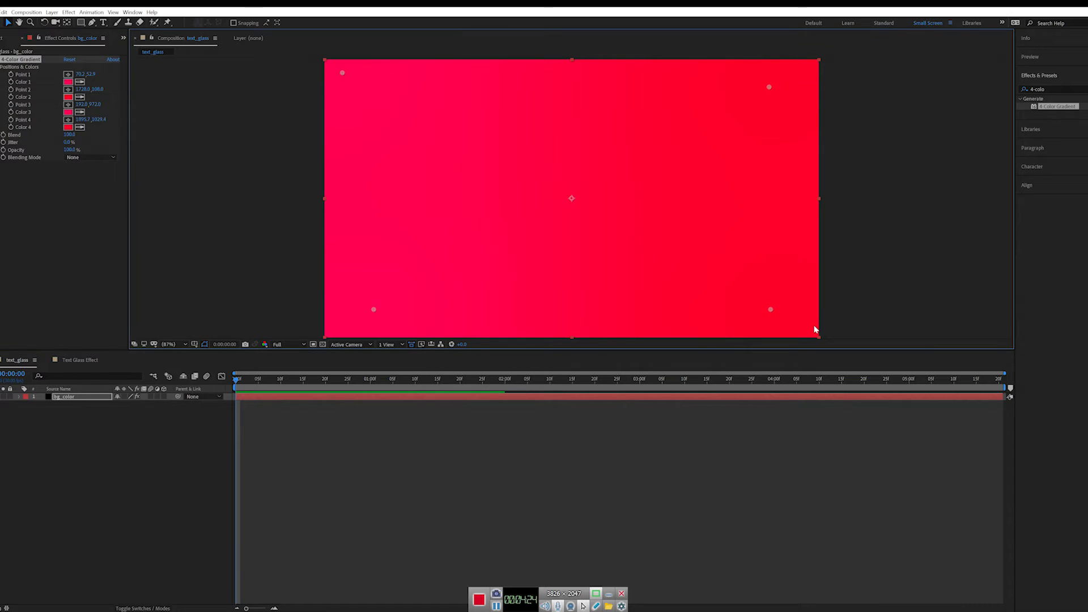
{"action": "left_click", "coordinate": [68, 127]}
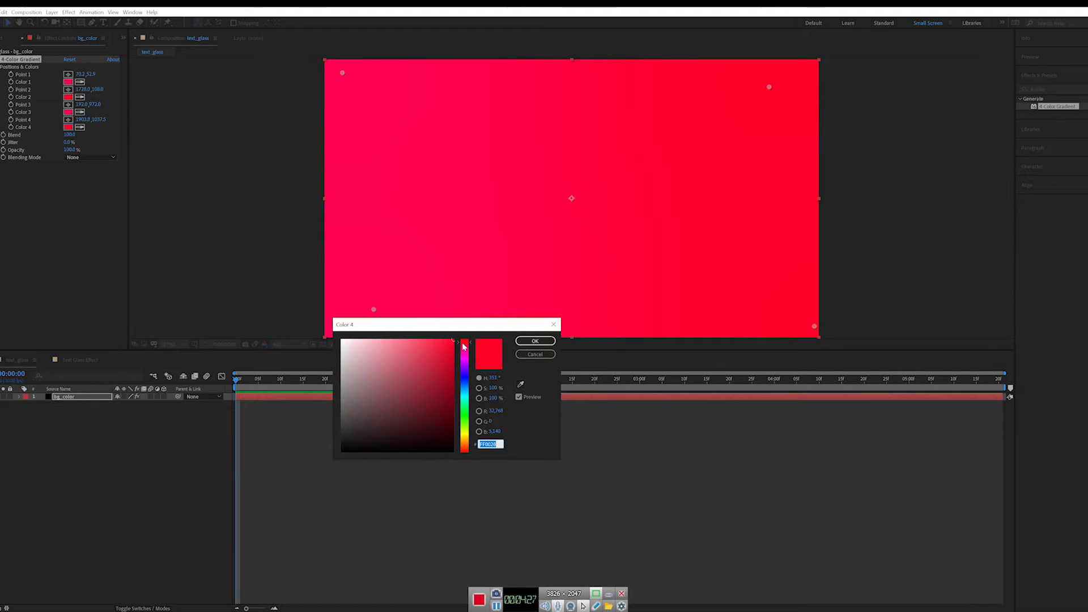
{"action": "left_click_drag", "start_coordinate": [446, 355], "coordinate": [441, 370]}
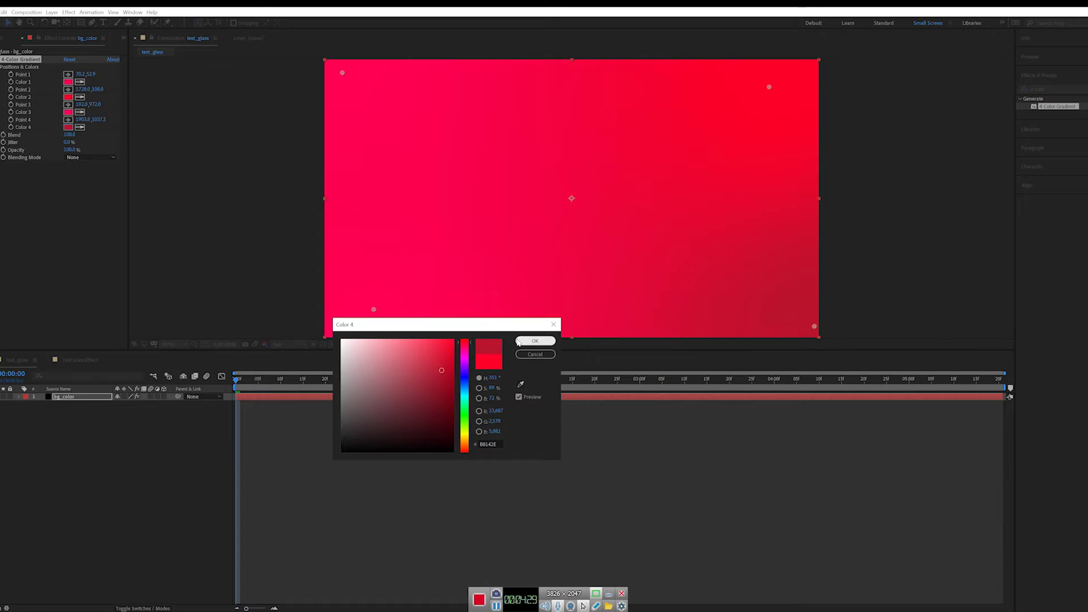
{"action": "left_click", "coordinate": [535, 340]}
Shift Color 1 toward magenta and spread Points 3, 1 and 2 toward the frame corners.
{"action": "left_click", "coordinate": [68, 82]}
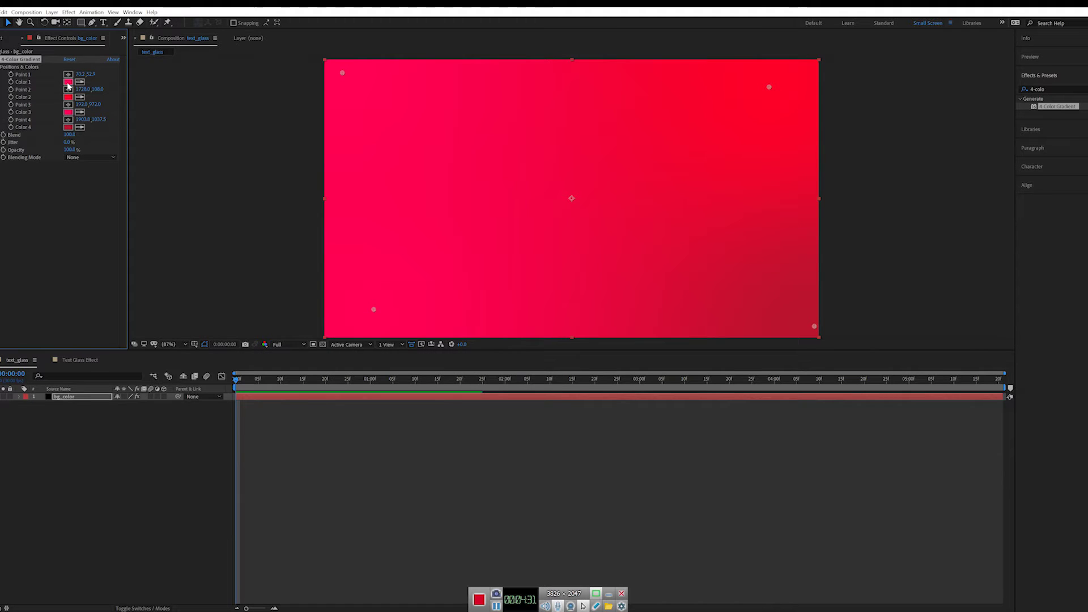
{"action": "left_click", "coordinate": [467, 352]}
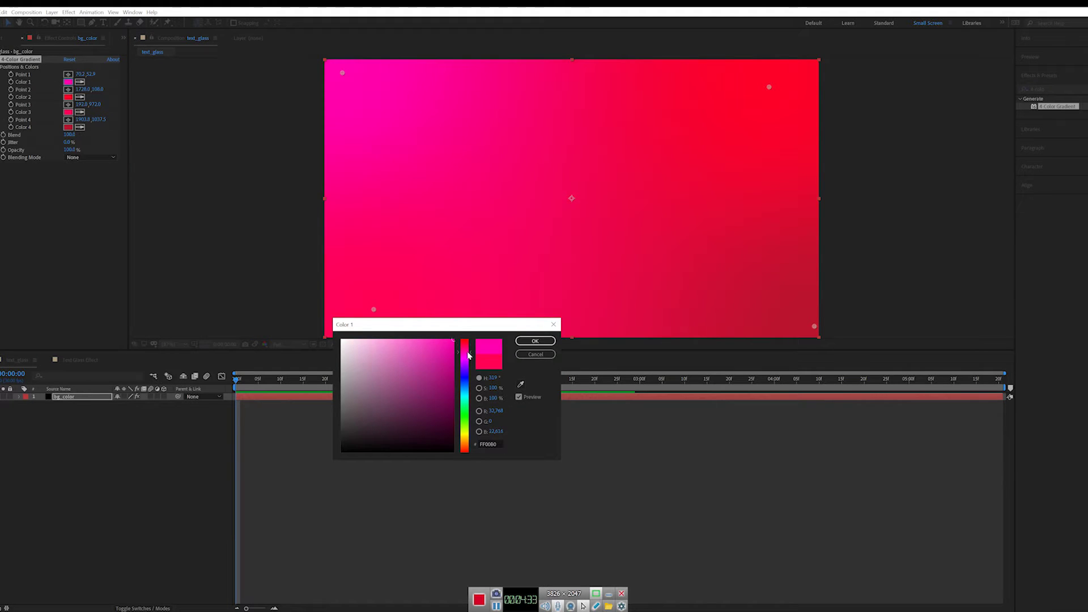
{"action": "left_click", "coordinate": [468, 350]}
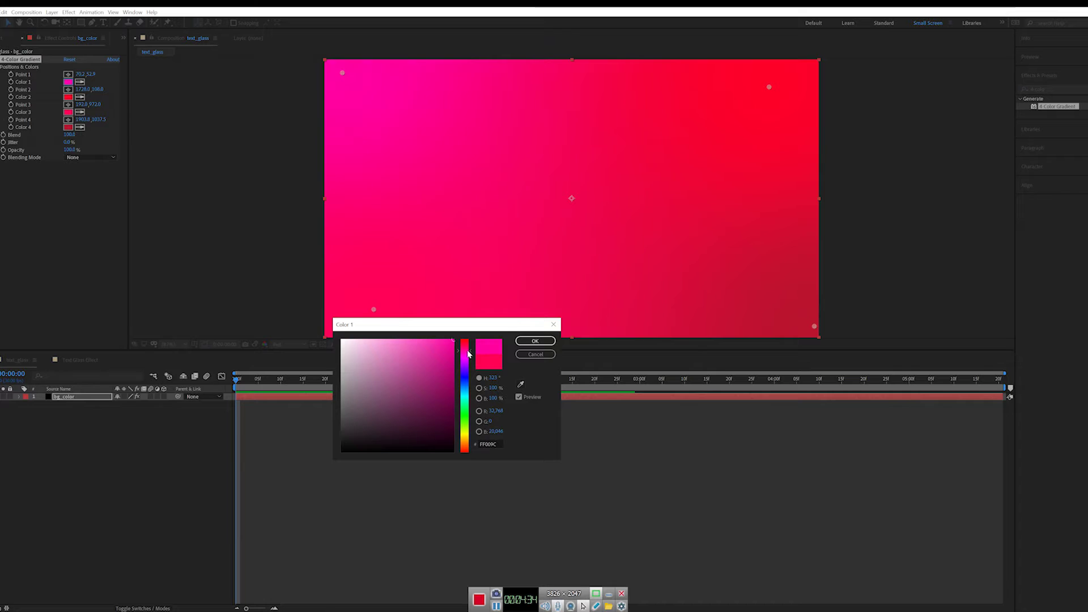
{"action": "left_click", "coordinate": [536, 341]}
{"action": "left_click_drag", "start_coordinate": [374, 310], "coordinate": [351, 329]}
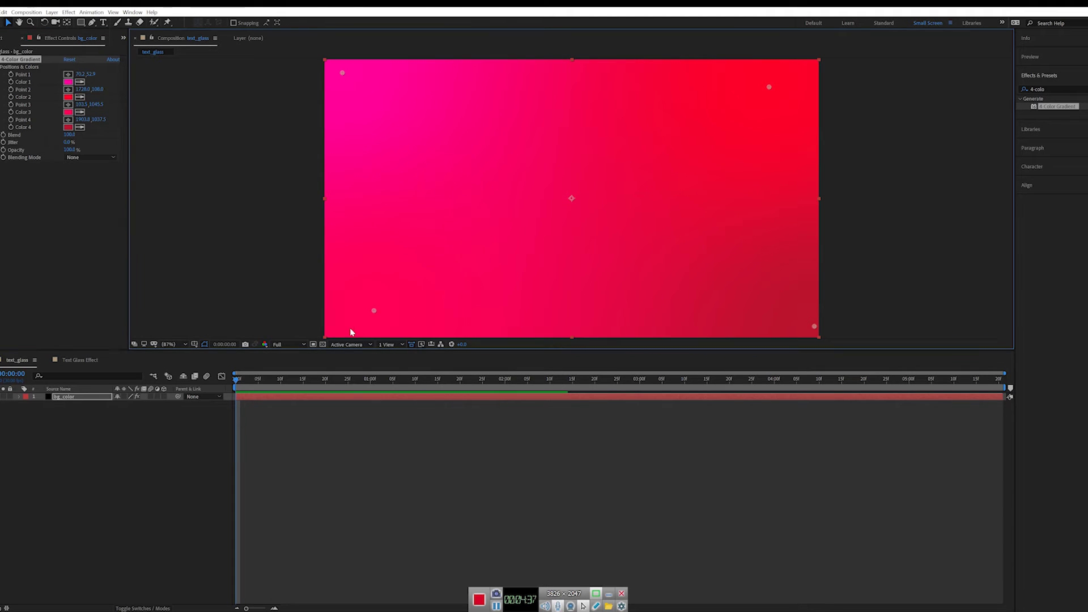
{"action": "left_click_drag", "start_coordinate": [341, 72], "coordinate": [321, 65]}
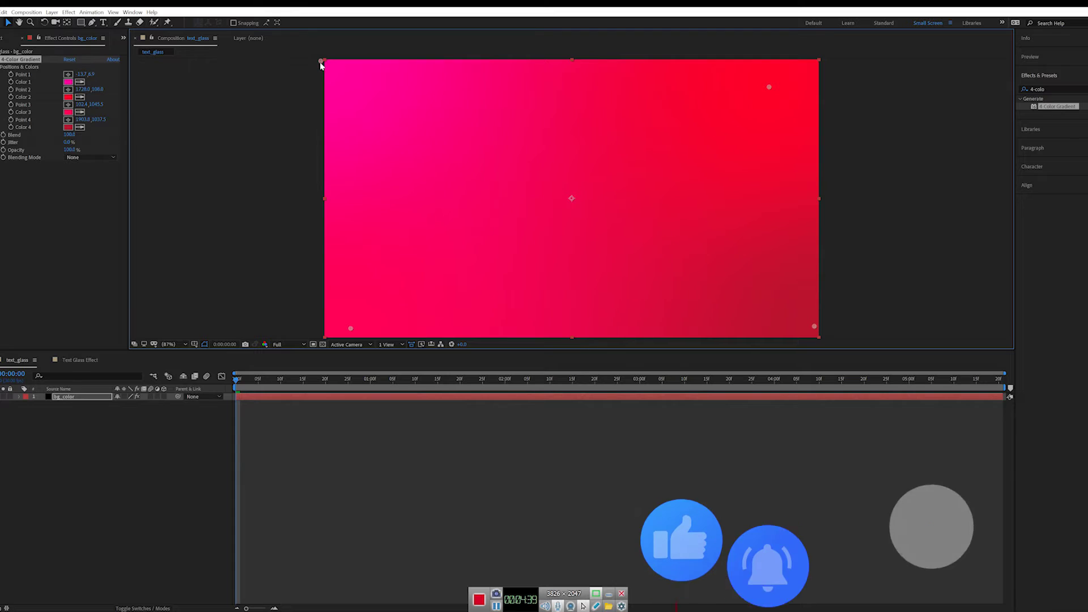
{"action": "left_click_drag", "start_coordinate": [770, 87], "coordinate": [804, 79]}
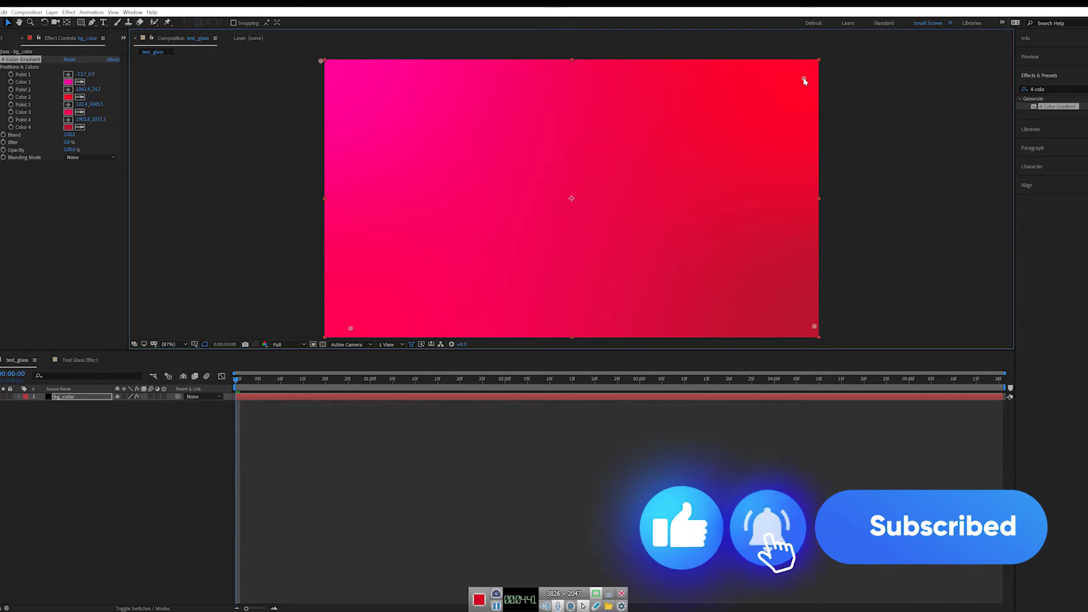
{"action": "left_click", "coordinate": [79, 487]}
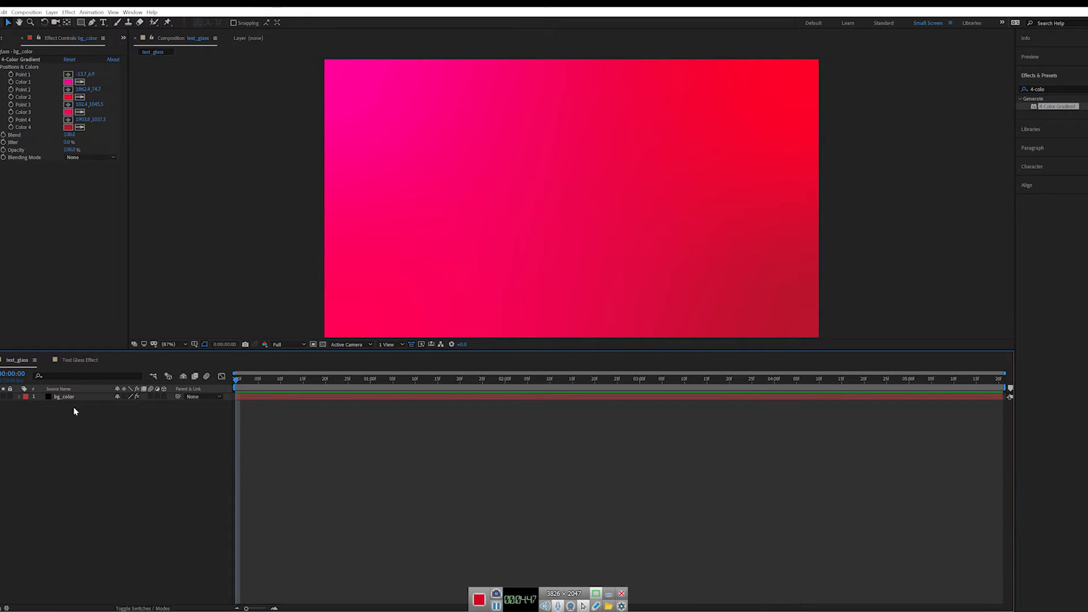
{"action": "left_click", "coordinate": [81, 359]}
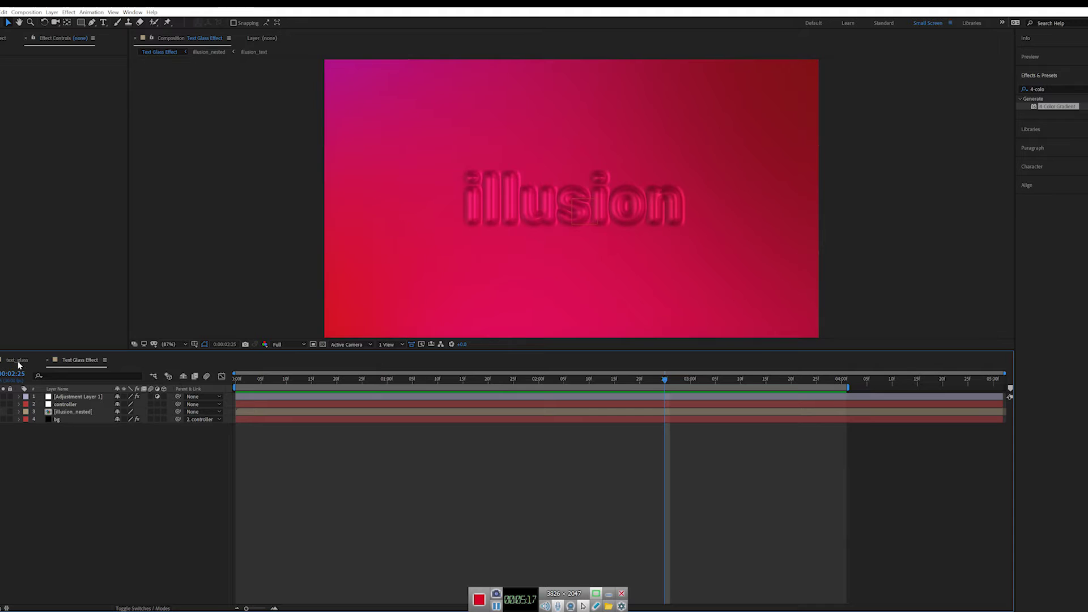
{"action": "double_click", "coordinate": [65, 420]}
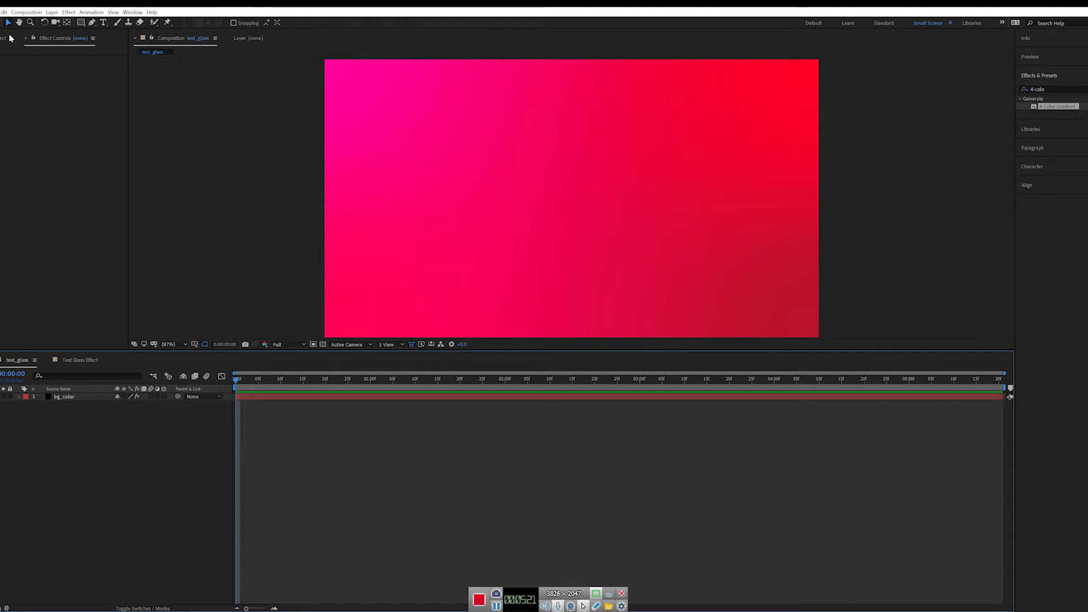
Type 'illusion' as a white text layer and move it toward the comp centre.
{"action": "left_click", "coordinate": [104, 23]}
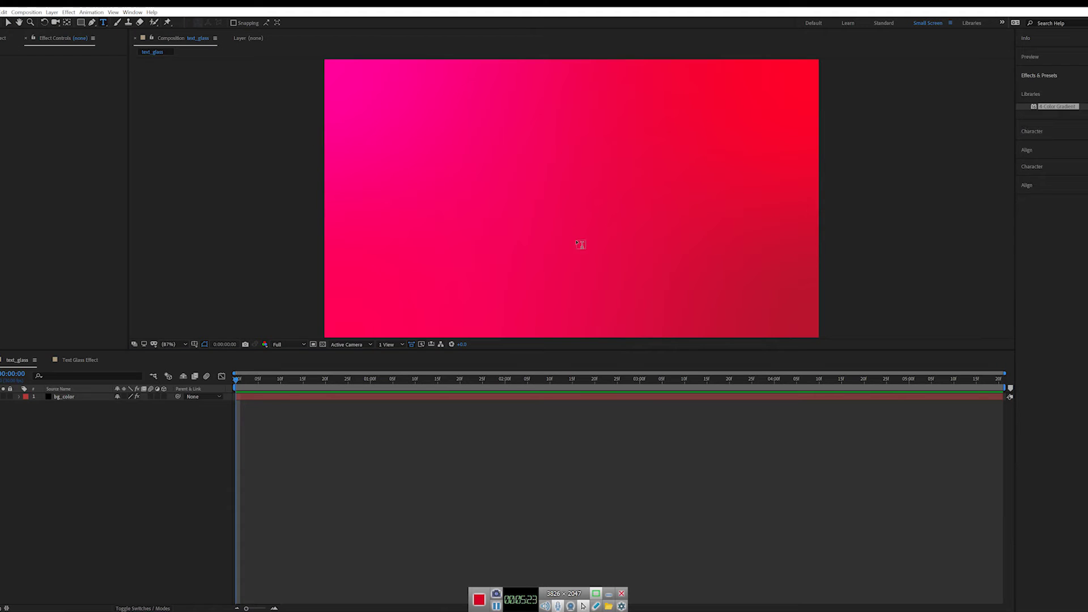
{"action": "left_click", "coordinate": [531, 268]}
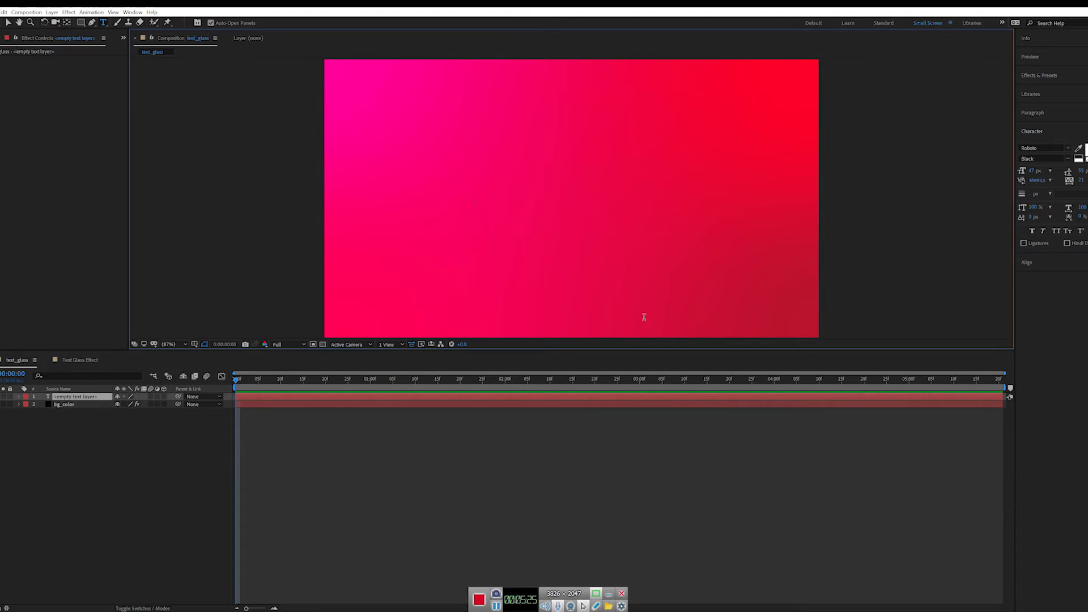
{"action": "type", "text": "ill"}
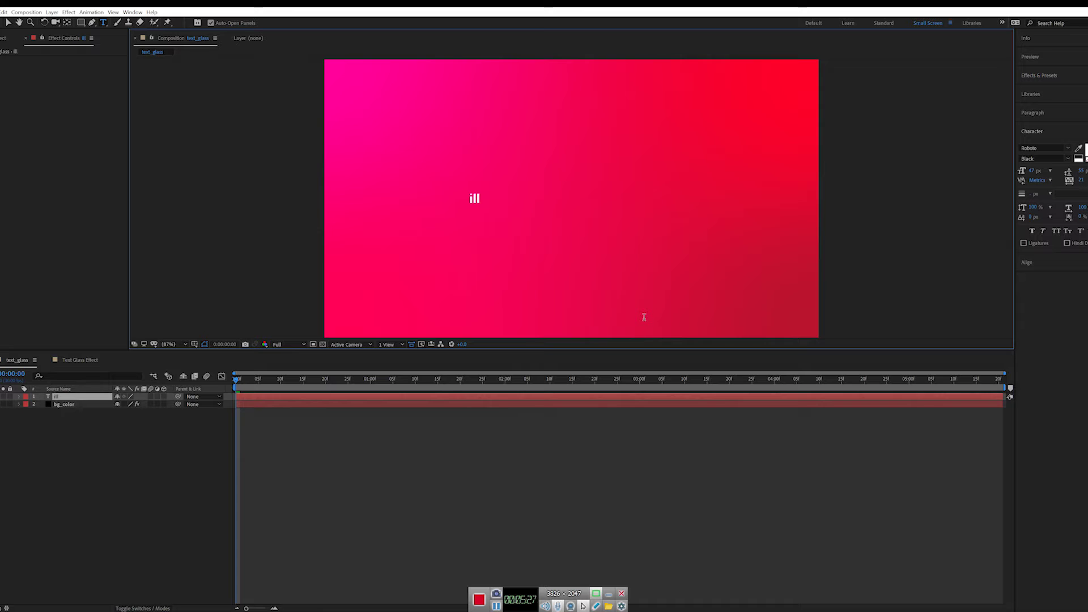
{"action": "type", "text": "usion"}
{"action": "key", "text": "KP_Enter"}
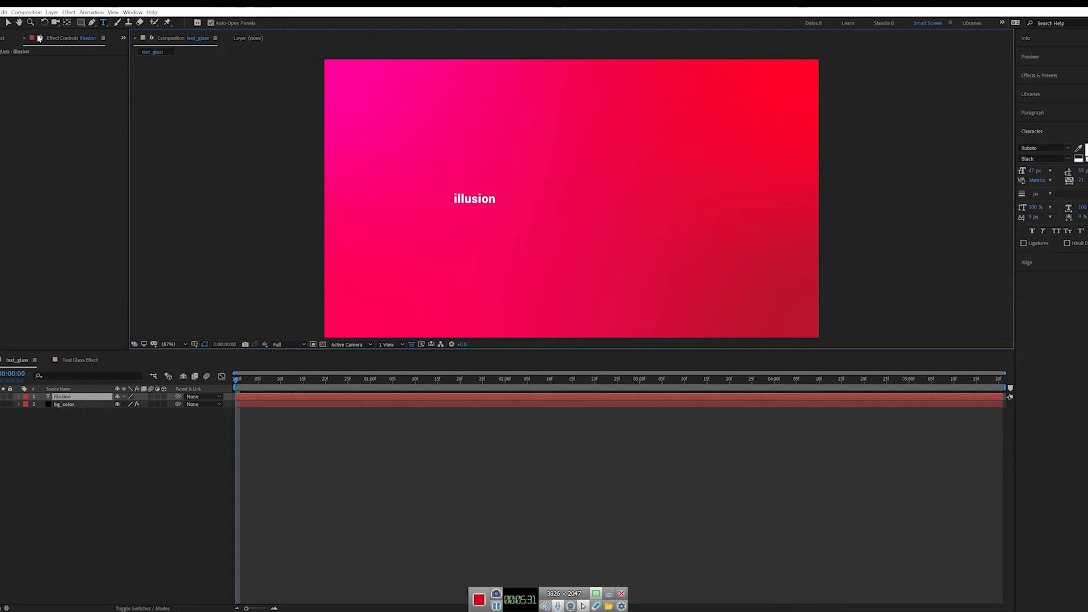
{"action": "left_click", "coordinate": [8, 22]}
{"action": "left_click_drag", "start_coordinate": [486, 208], "coordinate": [564, 212]}
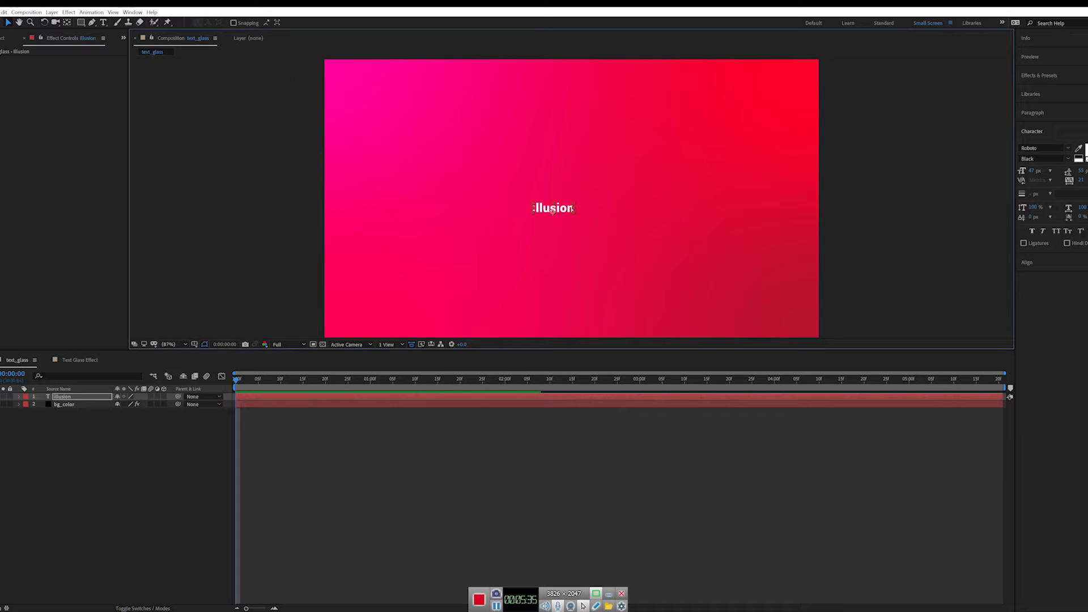
Enlarge the illusion text to 243 px and nudge it into position.
{"action": "left_click", "coordinate": [1045, 167]}
{"action": "left_click_drag", "start_coordinate": [1044, 166], "coordinate": [1087, 138]}
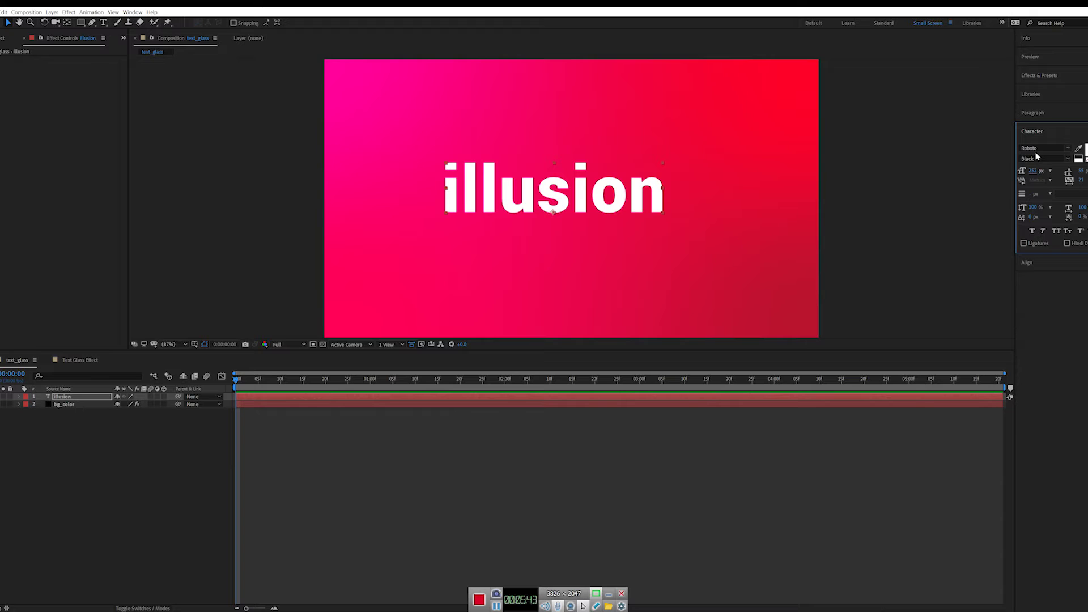
{"action": "left_click", "coordinate": [594, 210]}
{"action": "mouse_move", "coordinate": [594, 209]}
{"action": "left_mouse_down"}
{"action": "mouse_move", "coordinate": [596, 224]}
{"action": "mouse_move", "coordinate": [585, 209]}
{"action": "left_mouse_up"}
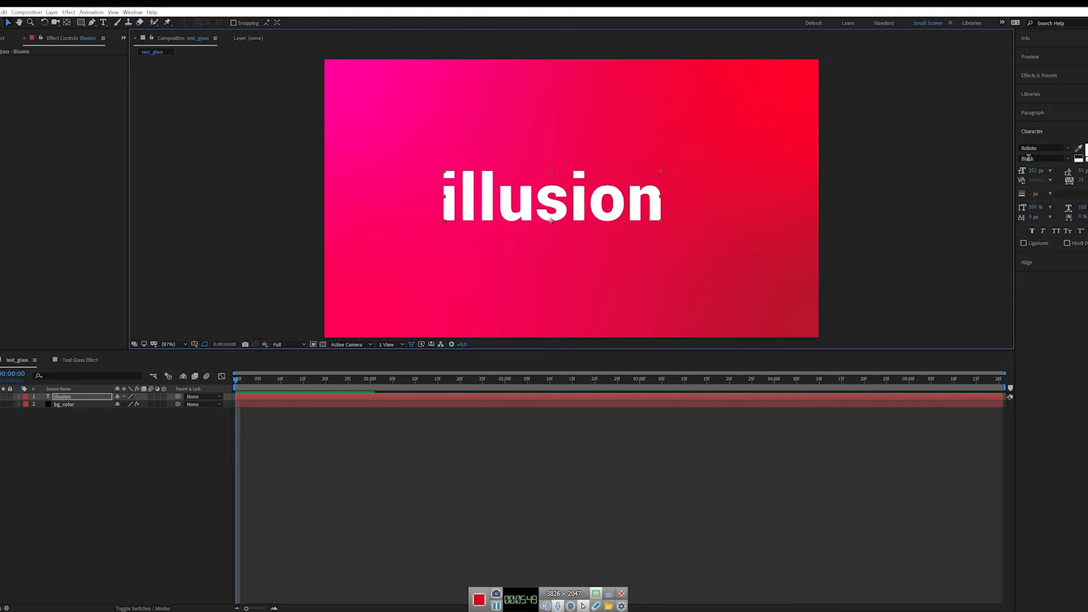
{"action": "left_click_drag", "start_coordinate": [583, 212], "coordinate": [589, 214]}
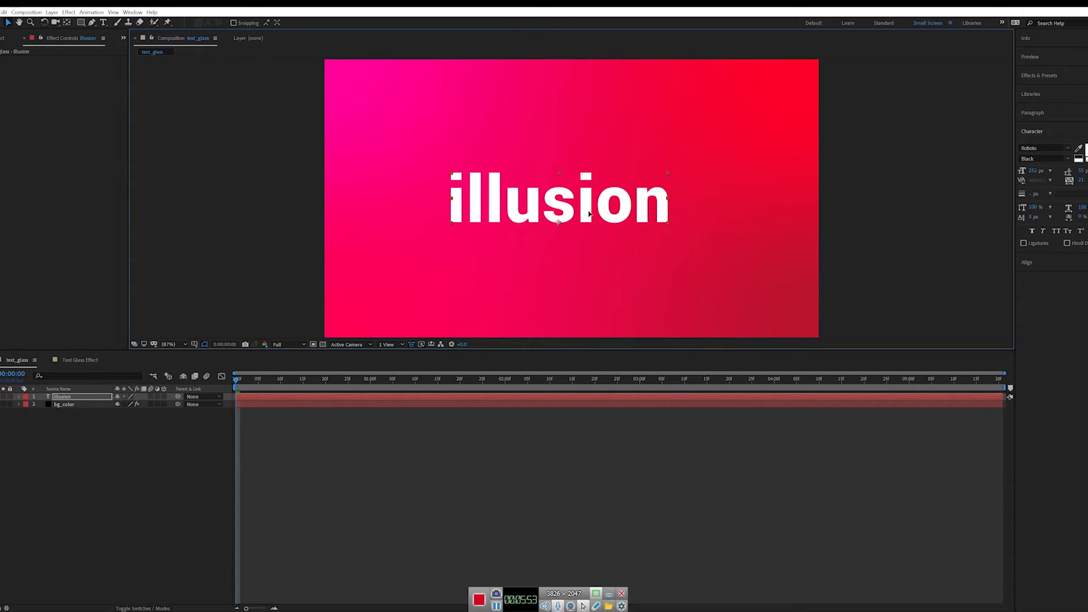
Centre the text's anchor point with Pan Behind and select the illusion layer.
{"action": "key", "text": "y"}
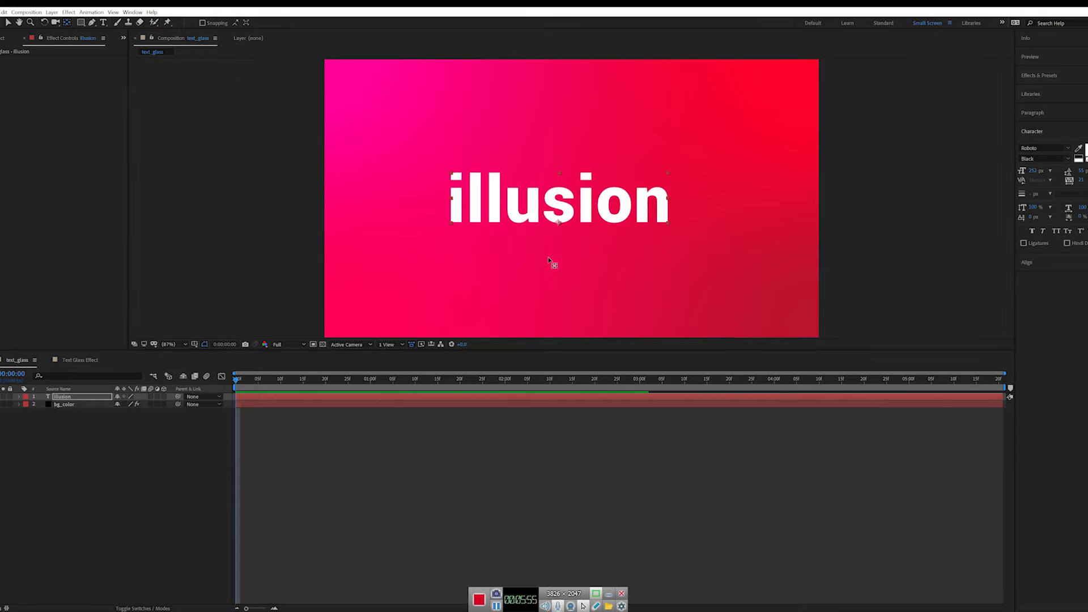
{"action": "left_click_drag", "start_coordinate": [565, 226], "coordinate": [563, 210]}
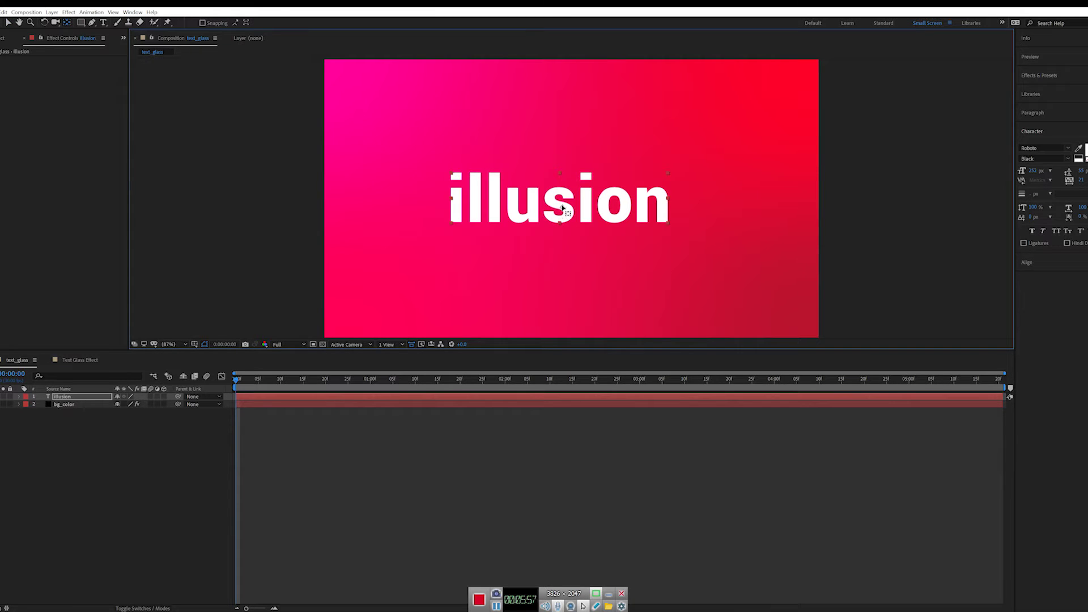
{"action": "left_click", "coordinate": [72, 397]}
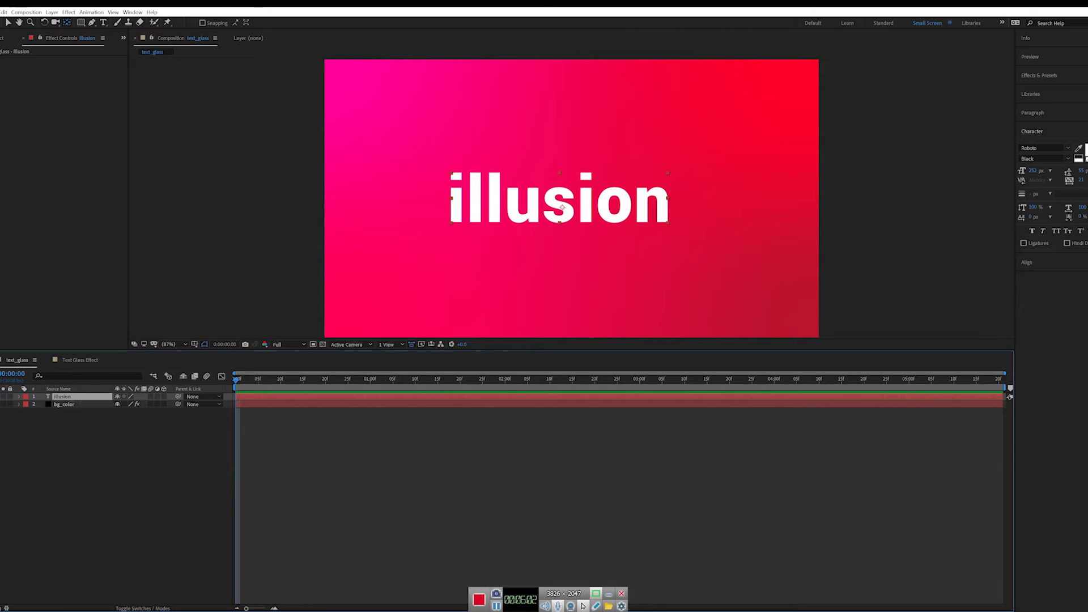
{"action": "left_click", "coordinate": [19, 13]}
{"action": "mouse_move", "coordinate": [48, 13]}
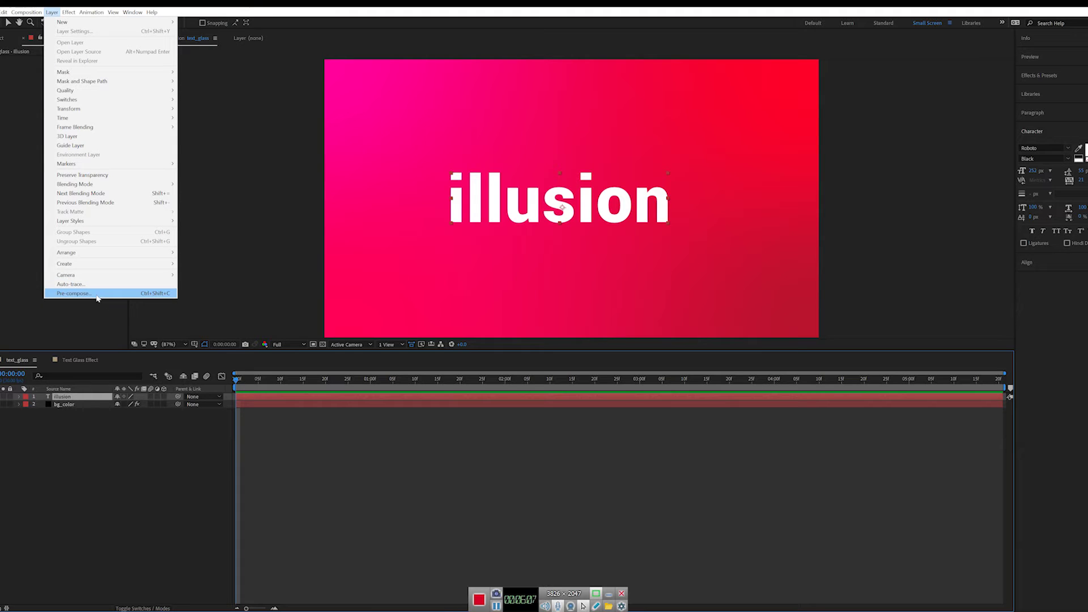
Pre-compose the illusion text layer as illusion_maintext and open the new precomp.
{"action": "left_click", "coordinate": [156, 296]}
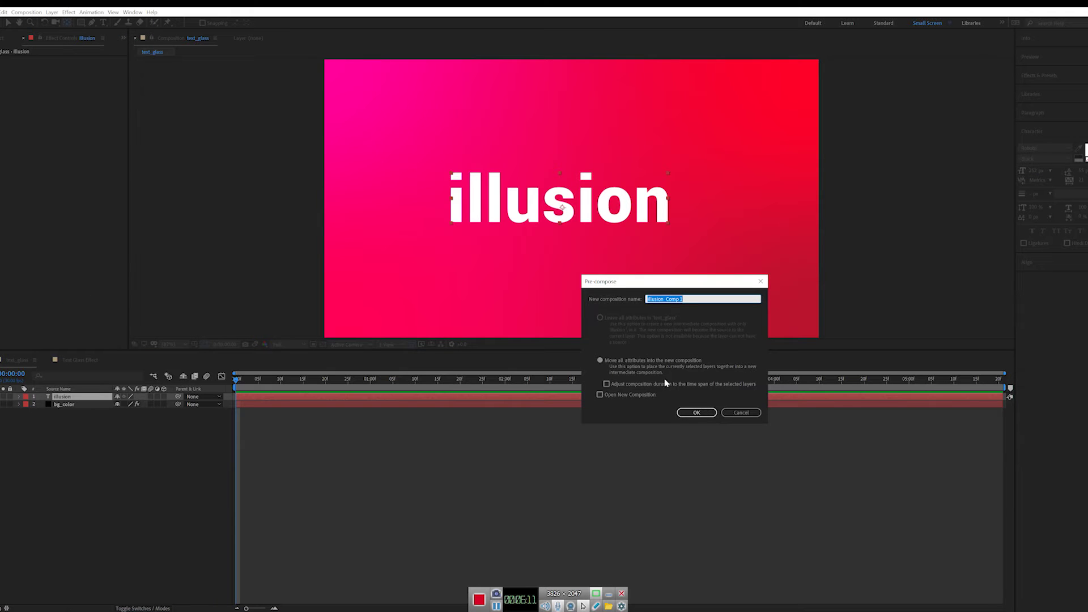
{"action": "key", "text": "BackSpace"}
{"action": "type", "text": "illusio"}
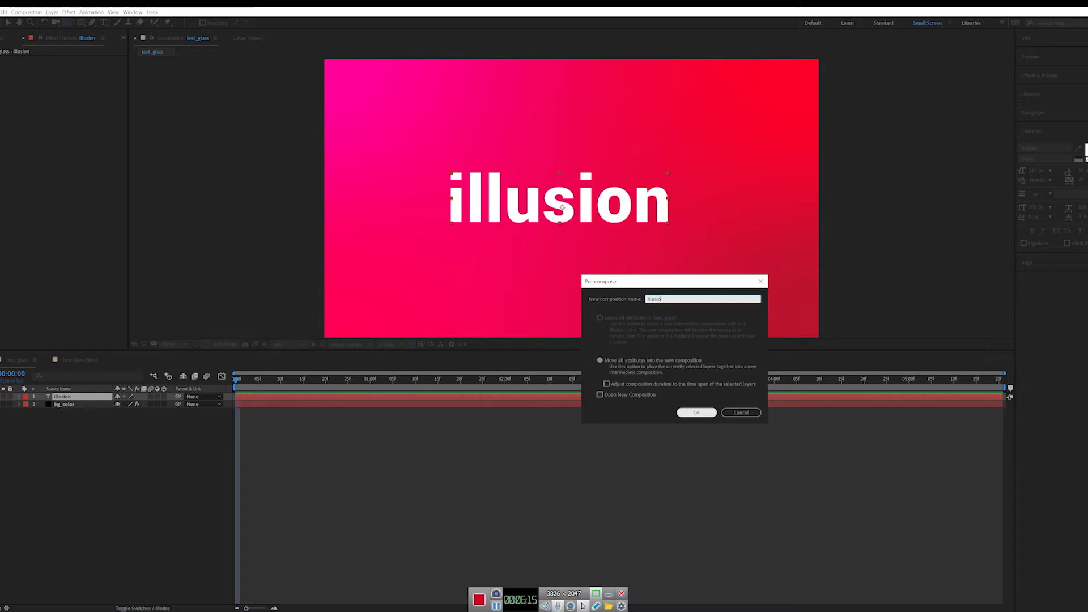
{"action": "type", "text": "n_maintext"}
{"action": "left_click", "coordinate": [697, 412]}
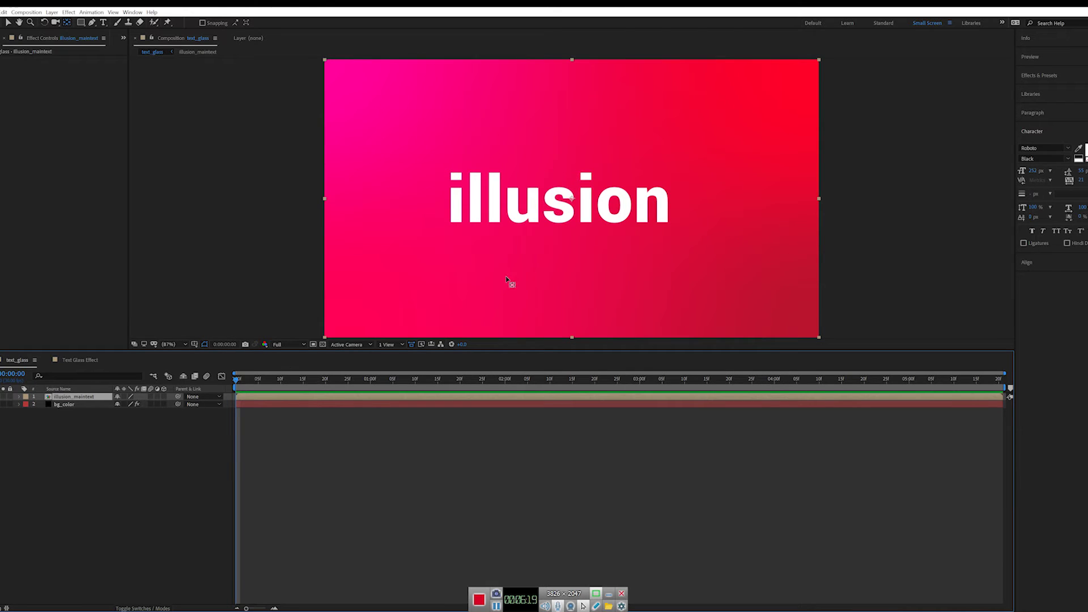
{"action": "key", "text": "v"}
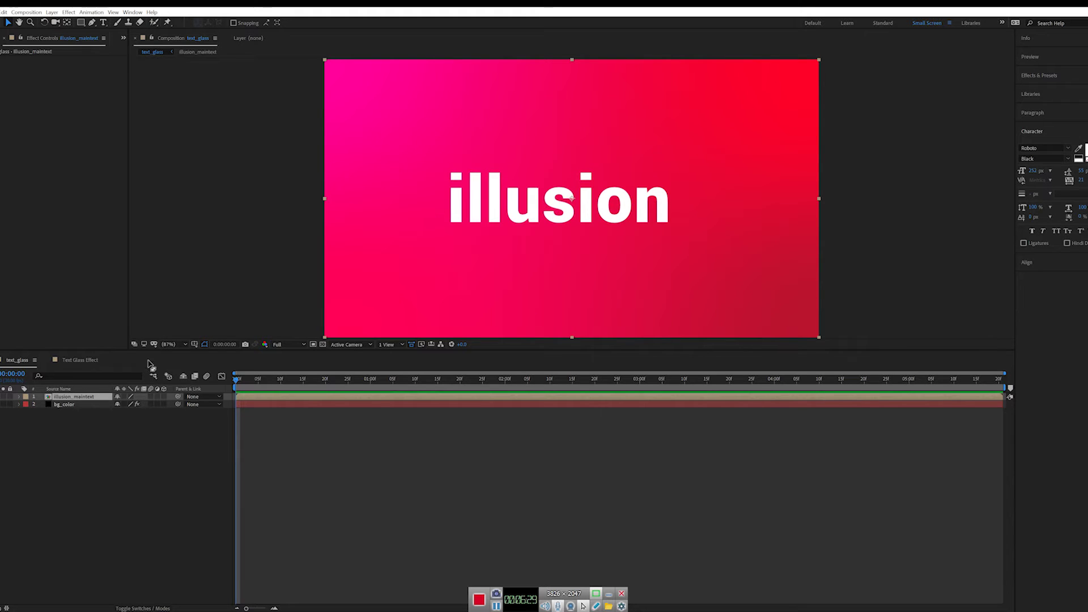
{"action": "double_click", "coordinate": [72, 399]}
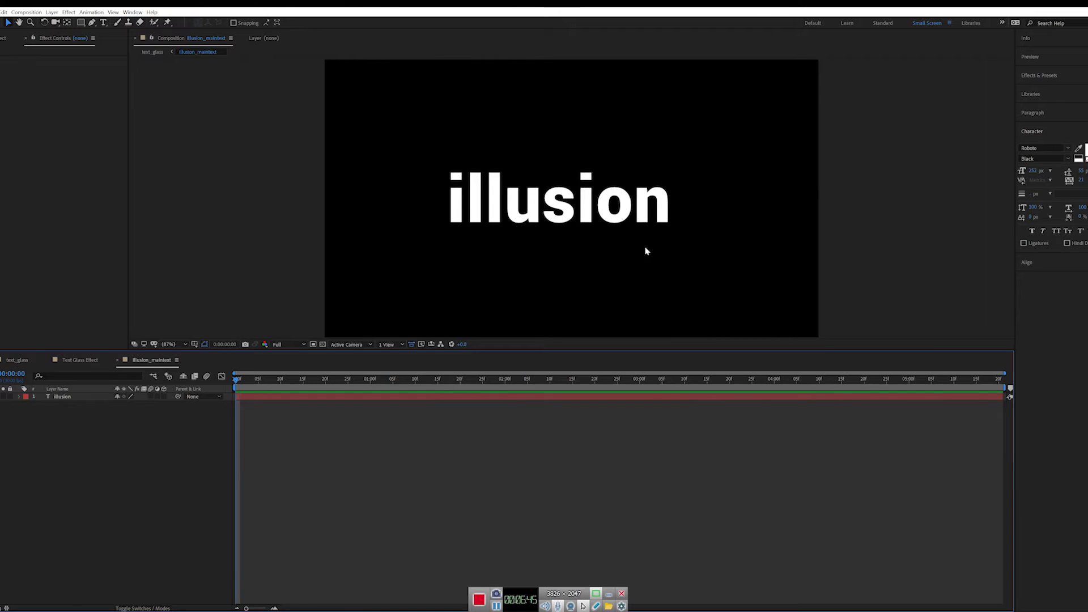
{"action": "left_click", "coordinate": [17, 360]}
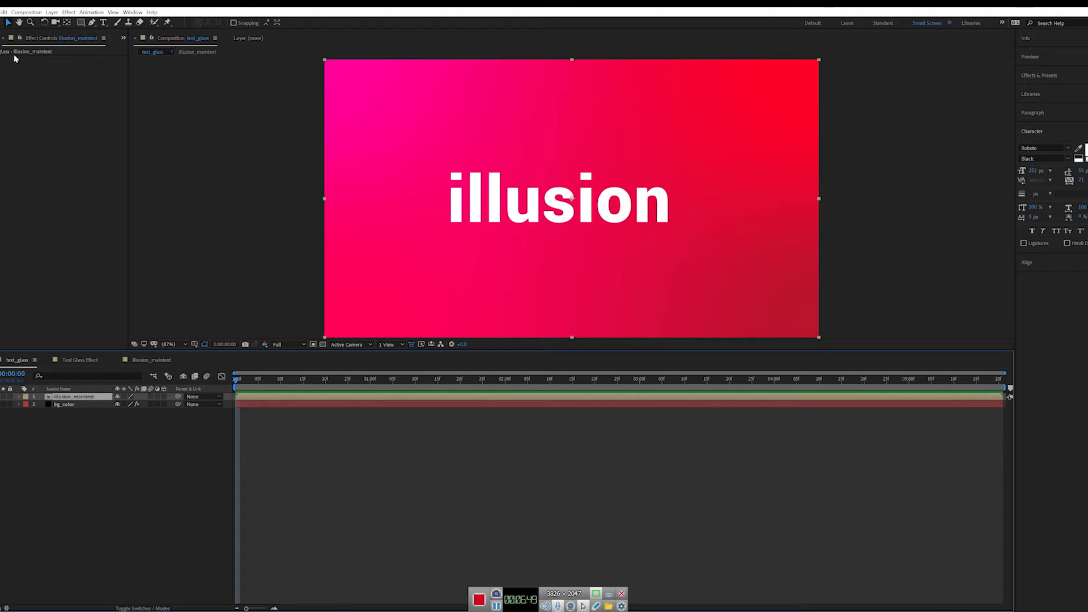
{"action": "key", "text": "ctrl+0"}
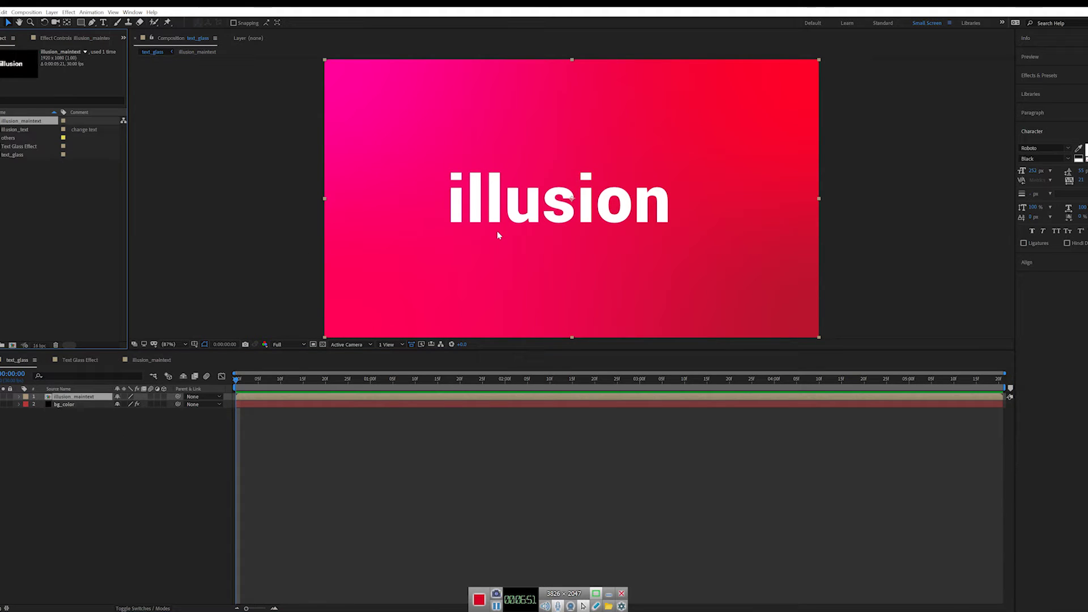
{"action": "left_click", "coordinate": [24, 149]}
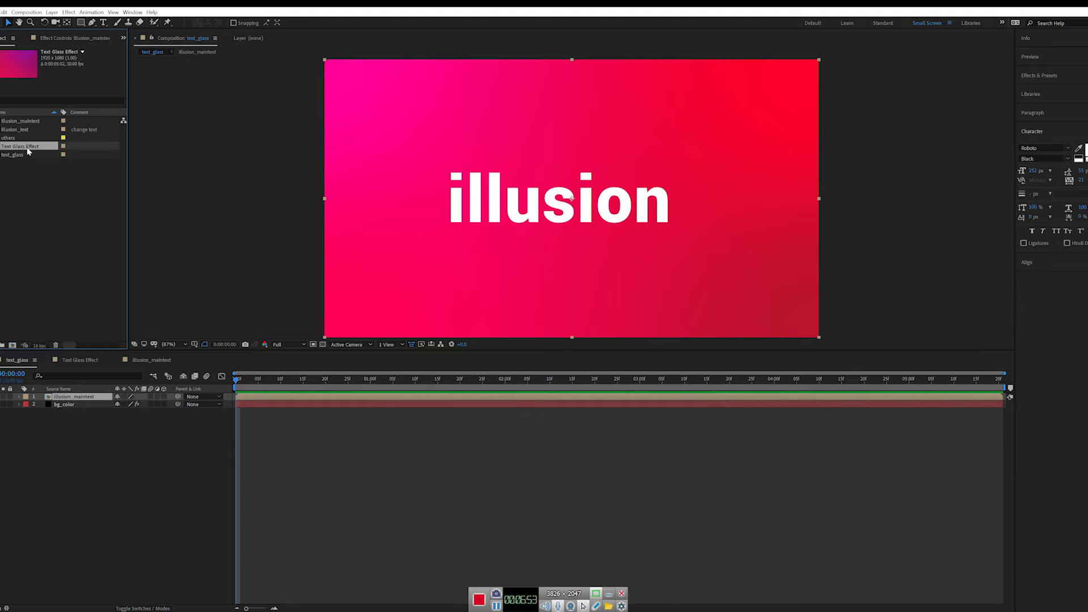
{"action": "double_click", "coordinate": [25, 151]}
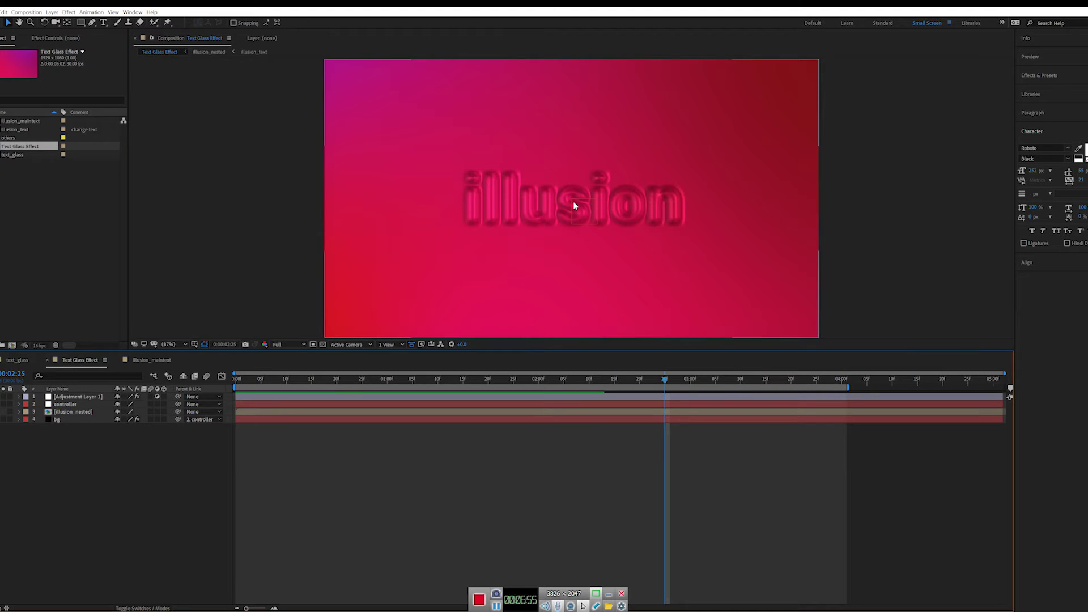
{"action": "left_click", "coordinate": [23, 138]}
{"action": "left_click", "coordinate": [25, 130]}
{"action": "left_click", "coordinate": [17, 156]}
{"action": "left_click", "coordinate": [20, 131]}
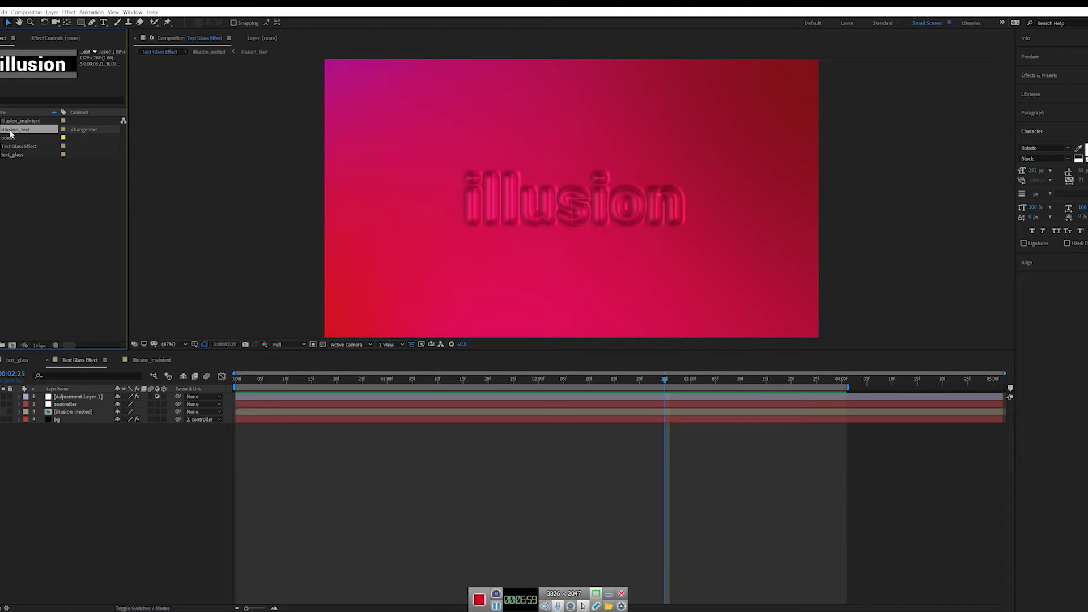
{"action": "double_click", "coordinate": [16, 130]}
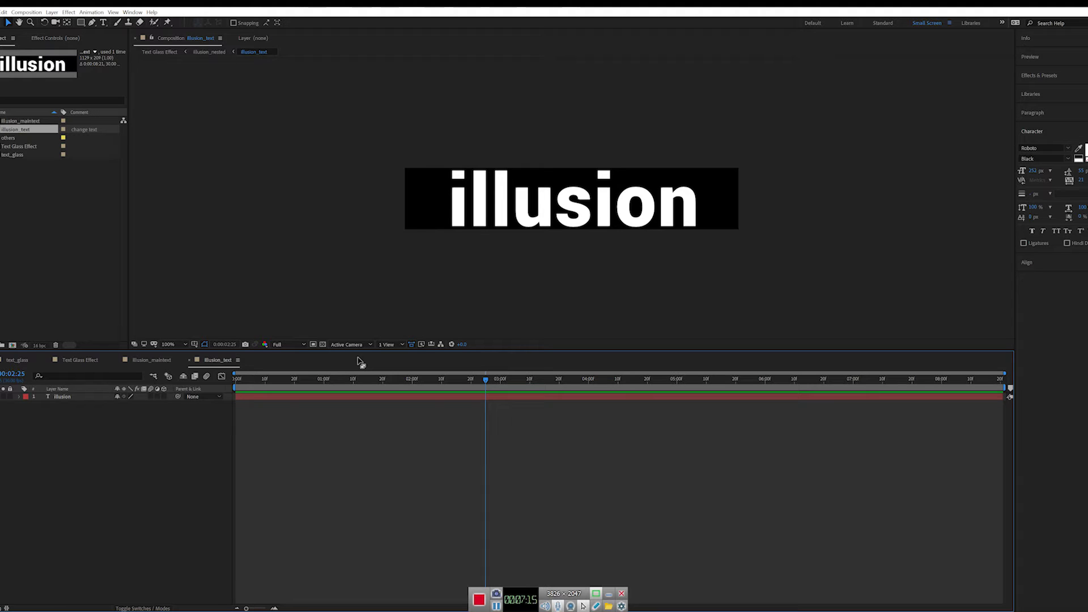
{"action": "key", "text": "Home"}
{"action": "left_click", "coordinate": [136, 361]}
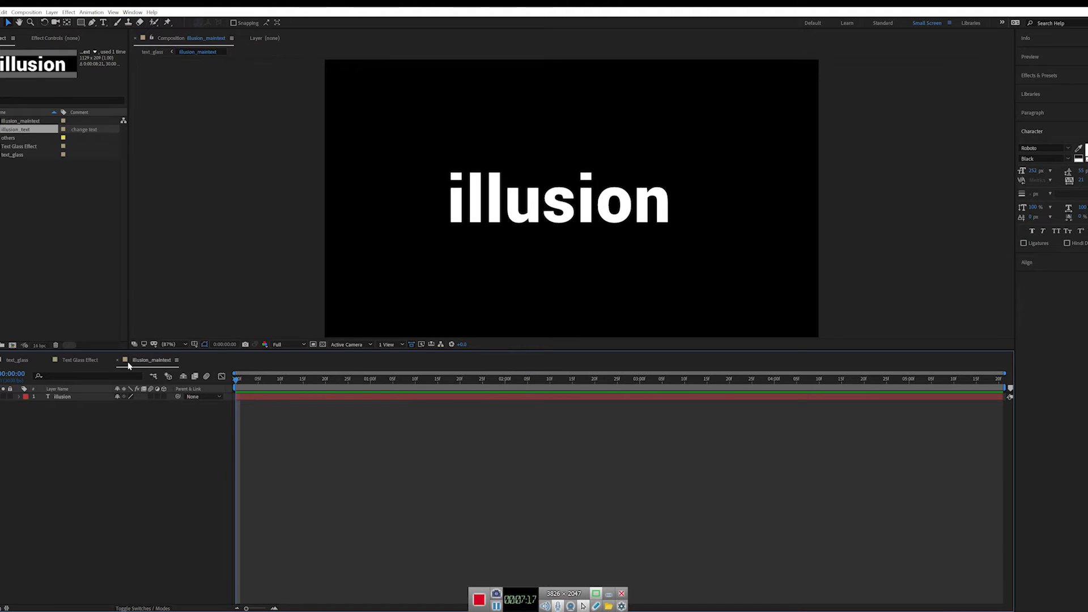
Crop the illusion_maintext comp to a region of interest drawn around the text.
{"action": "left_click", "coordinate": [314, 346]}
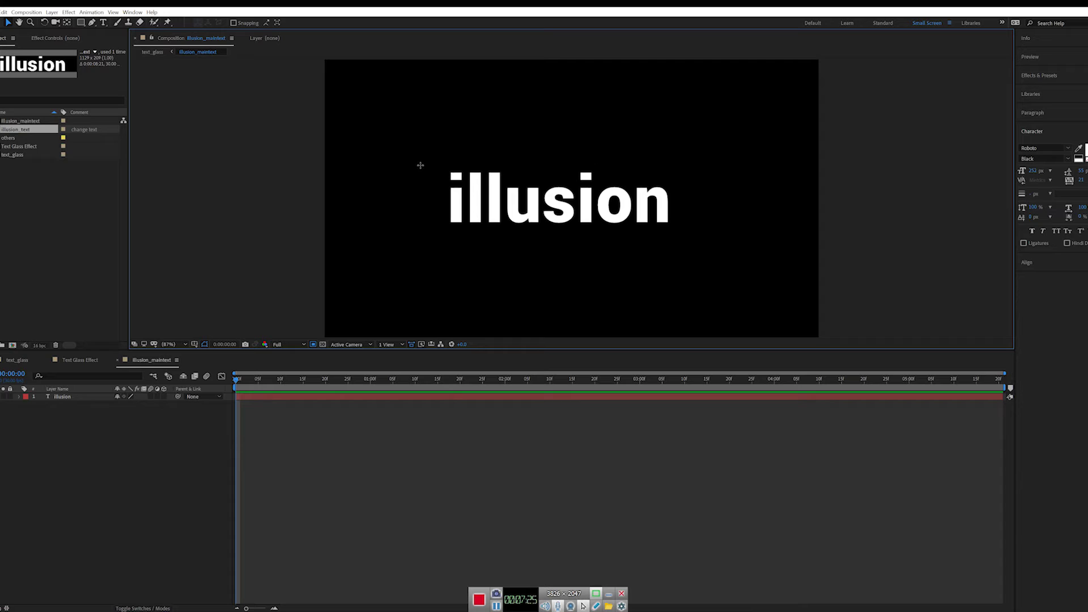
{"action": "left_click_drag", "start_coordinate": [420, 163], "coordinate": [717, 243]}
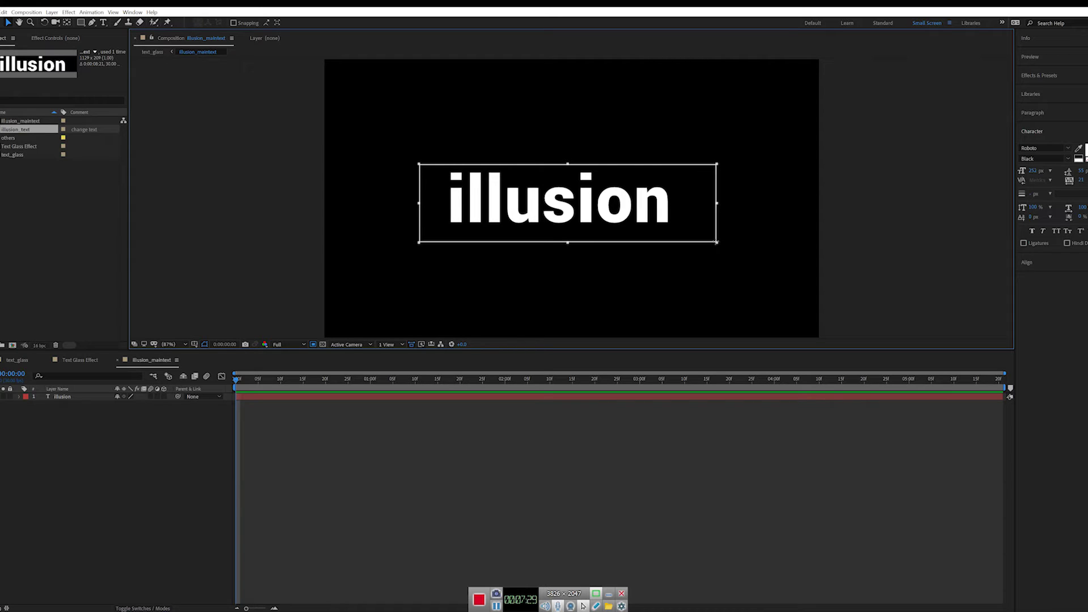
{"action": "left_click", "coordinate": [26, 12]}
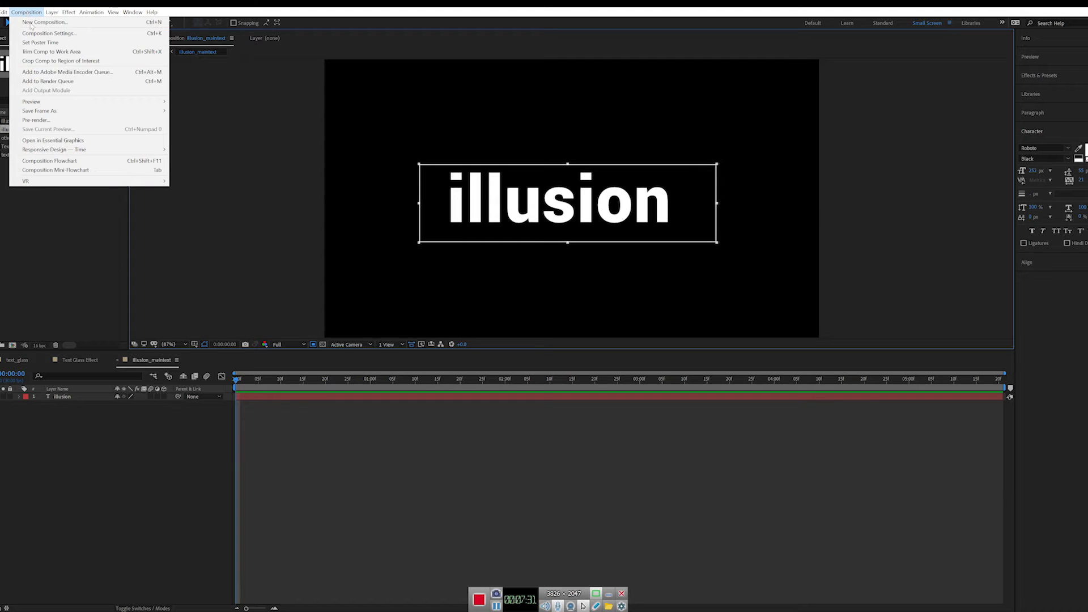
{"action": "left_click", "coordinate": [75, 60]}
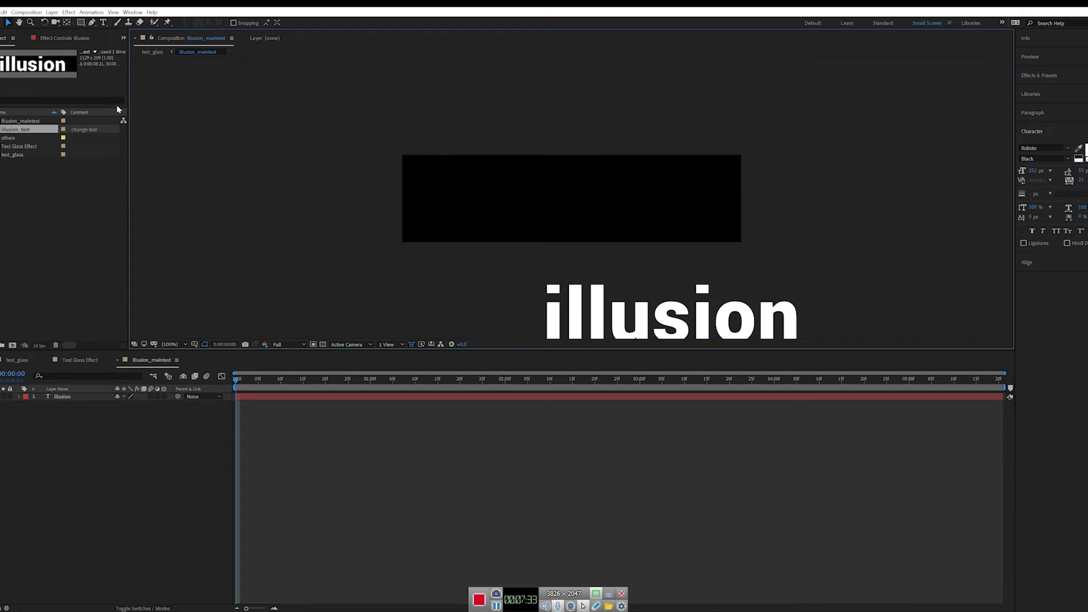
Raise the font size to 263 px, re-centre the text, and return to text_glass.
{"action": "left_click", "coordinate": [600, 209]}
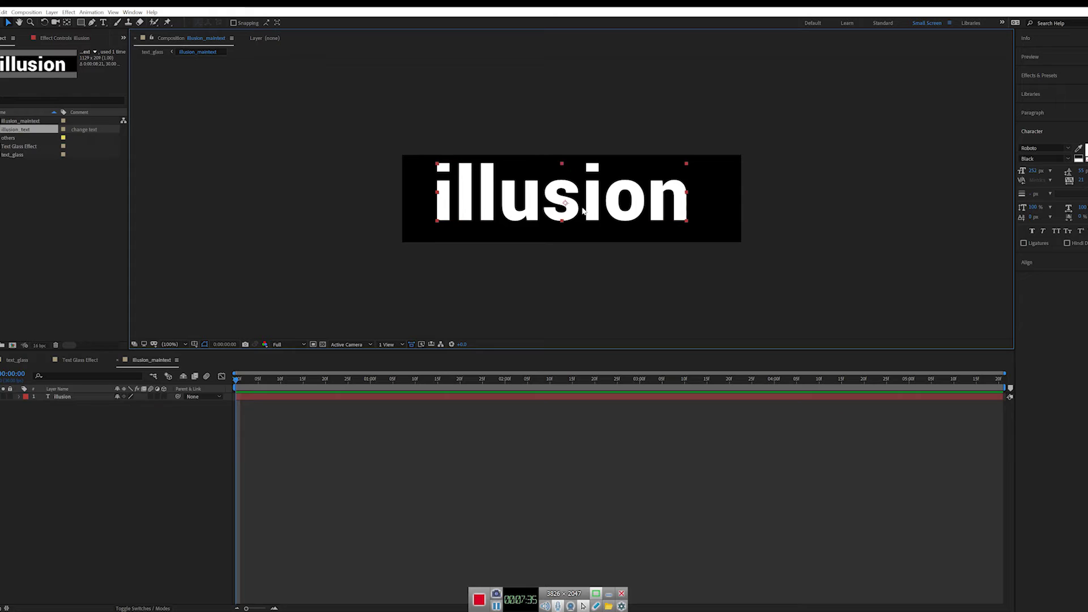
{"action": "left_click_drag", "start_coordinate": [600, 209], "coordinate": [606, 214]}
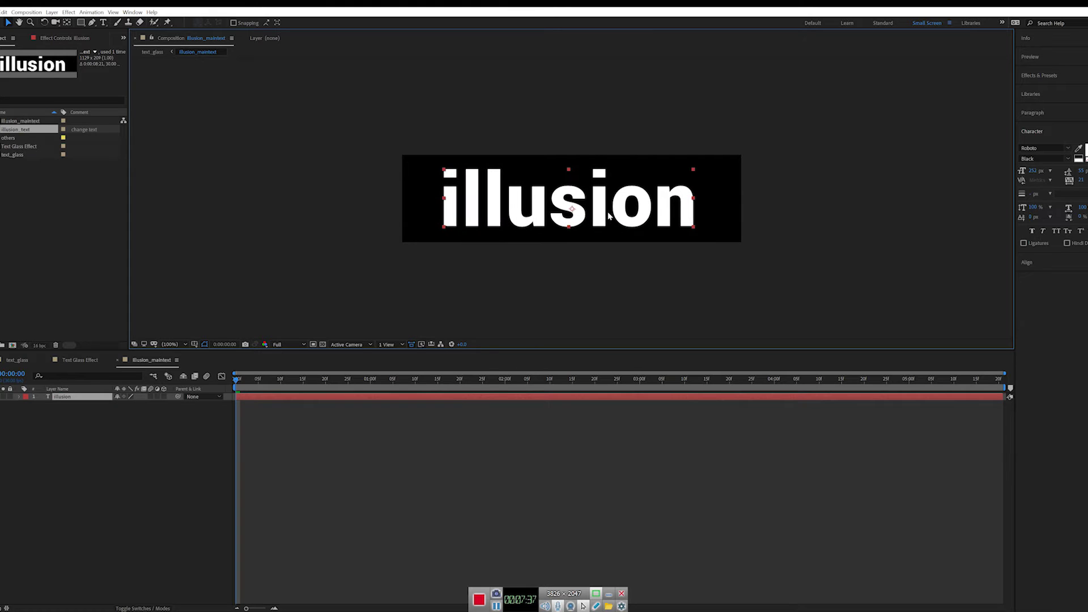
{"action": "left_click", "coordinate": [1038, 172]}
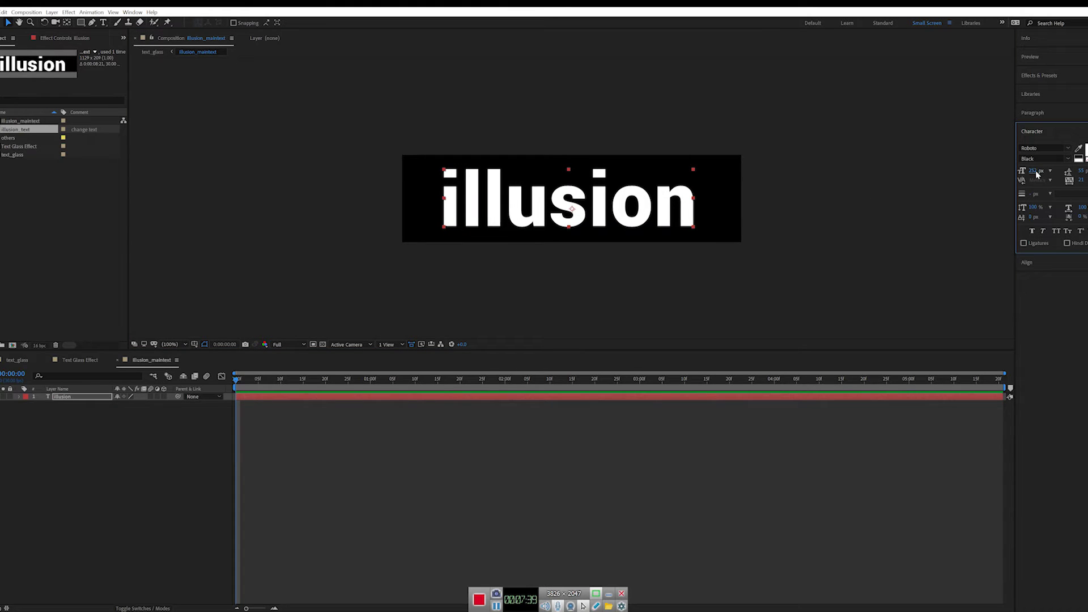
{"action": "key", "text": "Up"}
{"action": "key", "text": "Up"}
{"action": "key", "text": "Up"}
{"action": "key", "text": "Up"}
{"action": "key", "text": "Up"}
{"action": "key", "text": "Up"}
{"action": "key", "text": "Up"}
{"action": "key", "text": "Up"}
{"action": "key", "text": "Up"}
{"action": "key", "text": "Up"}
{"action": "key", "text": "Up"}
{"action": "key", "text": "Up"}
{"action": "key", "text": "Up"}
{"action": "key", "text": "Return"}
{"action": "left_click", "coordinate": [630, 209]}
{"action": "left_click_drag", "start_coordinate": [631, 210], "coordinate": [629, 212]}
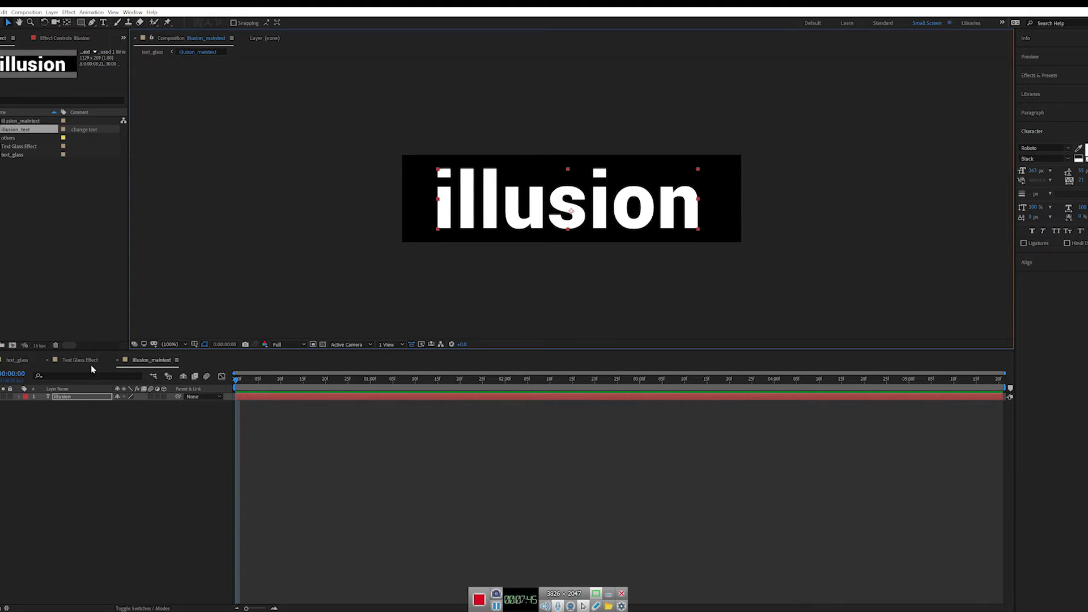
{"action": "left_click", "coordinate": [117, 361]}
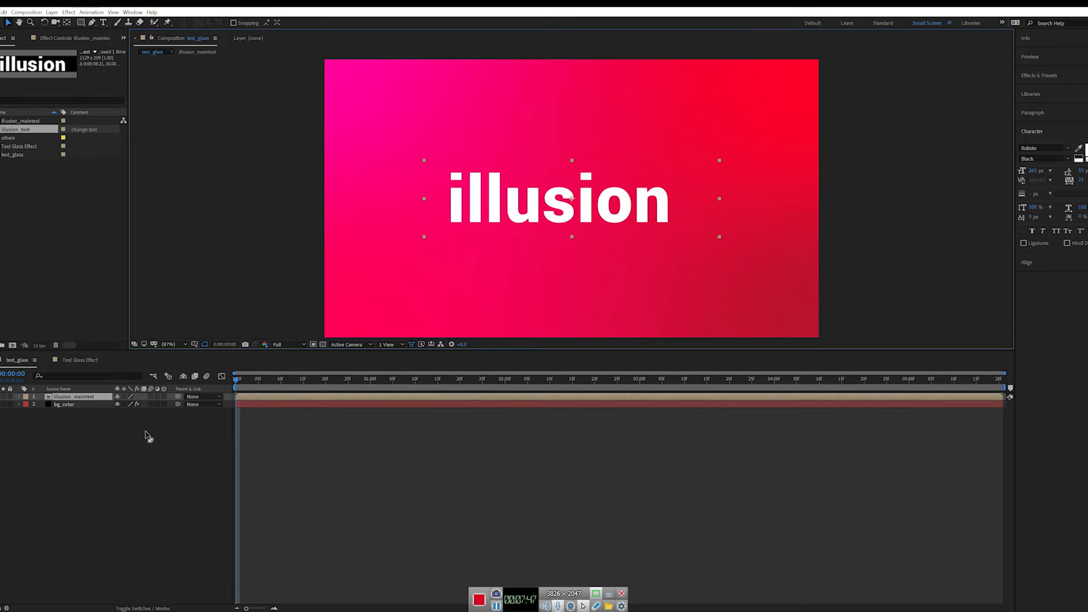
Pre-compose the illusion_maintext layer with Ctrl+Shift+C into a precomp named illusion_map.
{"action": "left_click", "coordinate": [645, 228]}
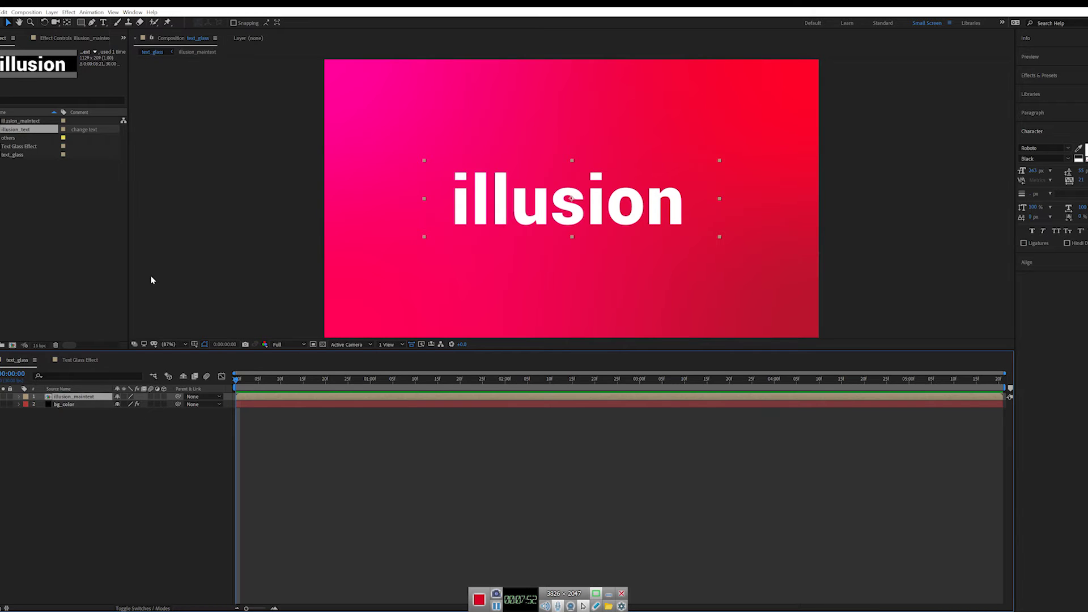
{"action": "key", "text": "ctrl+shift+c"}
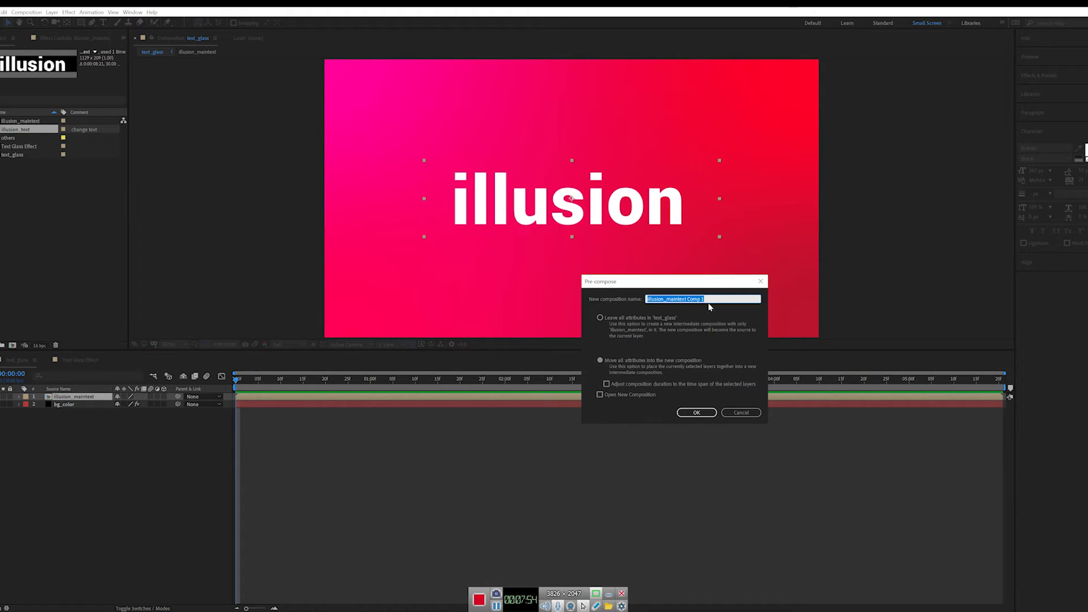
{"action": "key", "text": "BackSpace"}
{"action": "type", "text": "illusion_map"}
{"action": "key", "text": "Return"}
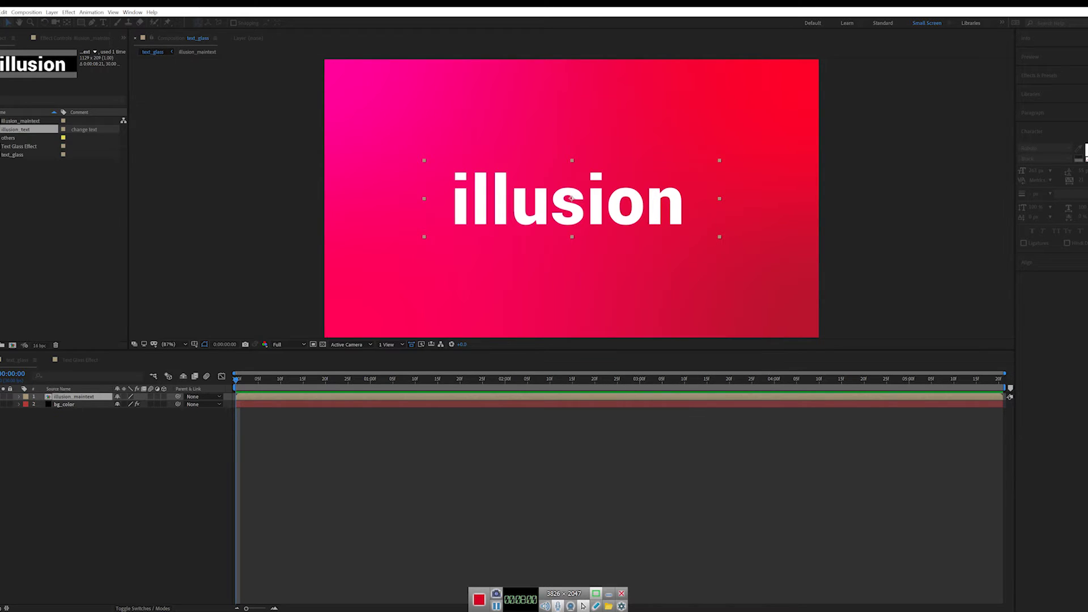
{"action": "left_click", "coordinate": [81, 432]}
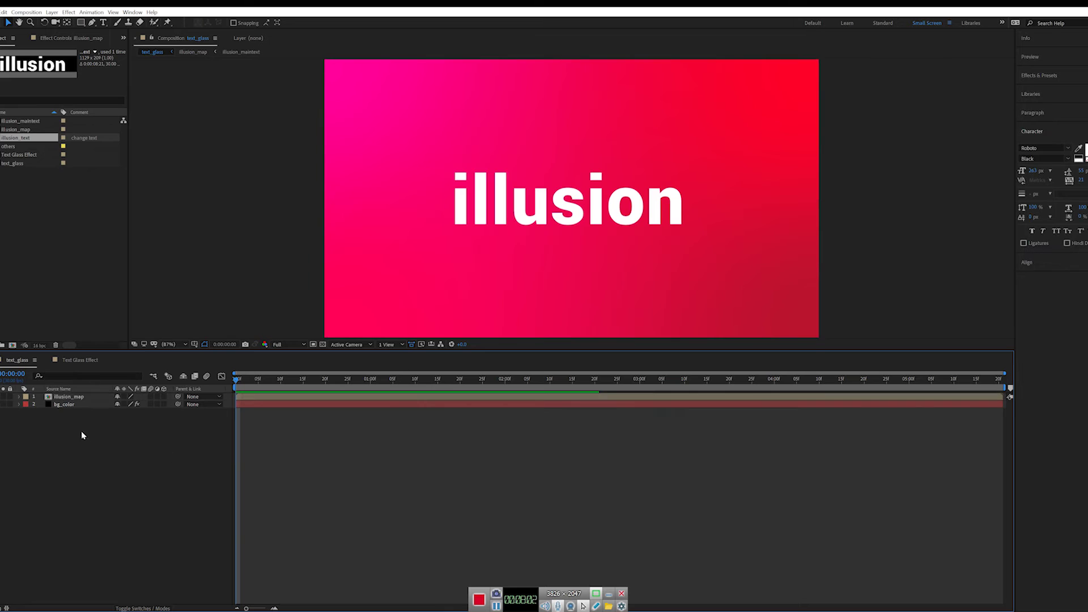
Search 'cc gl' in Effects & Presets and drag CC Glass onto the bg_color layer.
{"action": "left_click", "coordinate": [64, 405]}
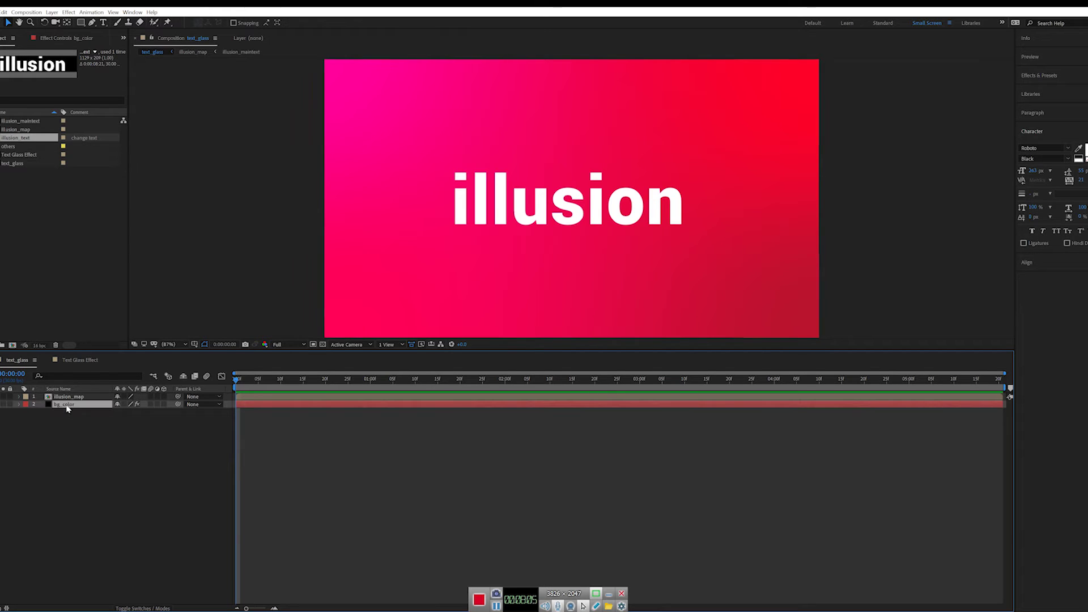
{"action": "left_click", "coordinate": [1055, 82]}
{"action": "key", "text": "ctrl+a"}
{"action": "key", "text": "BackSpace"}
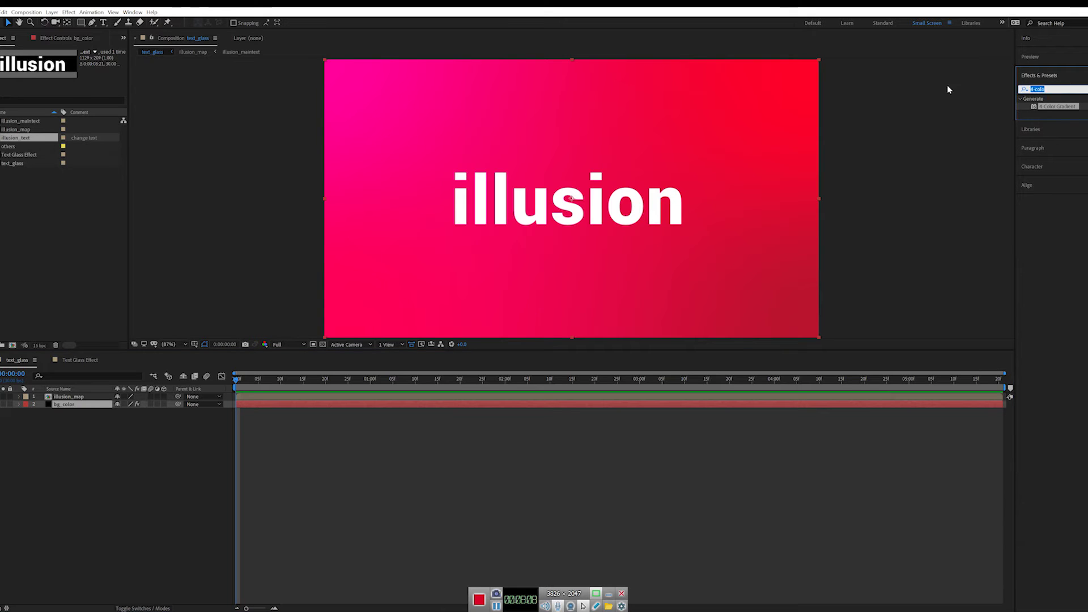
{"action": "type", "text": "cc gl"}
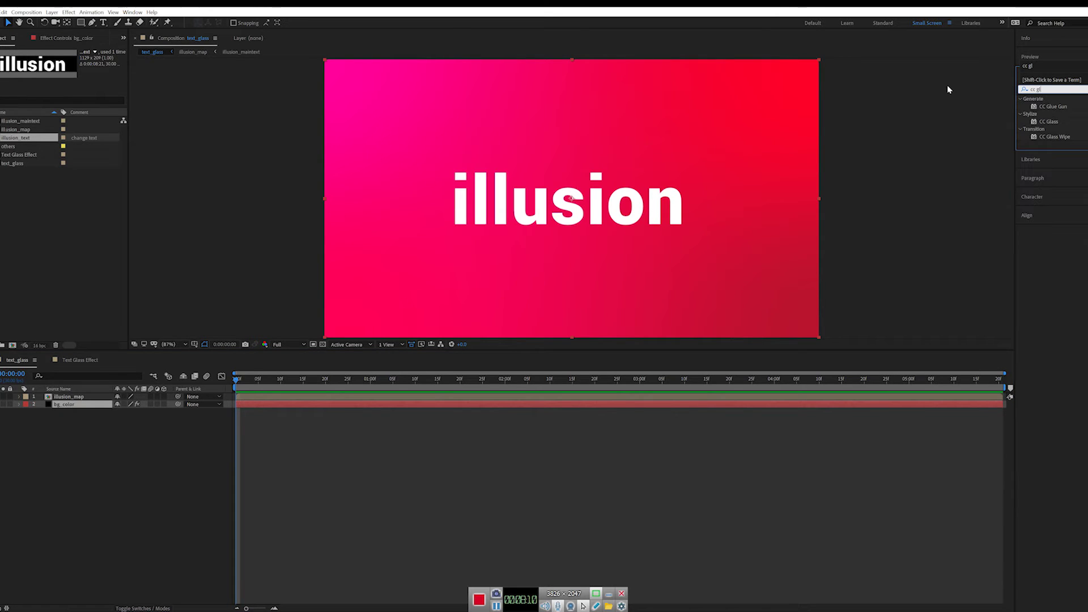
{"action": "left_click", "coordinate": [1039, 124]}
{"action": "left_click_drag", "start_coordinate": [1047, 125], "coordinate": [64, 410]}
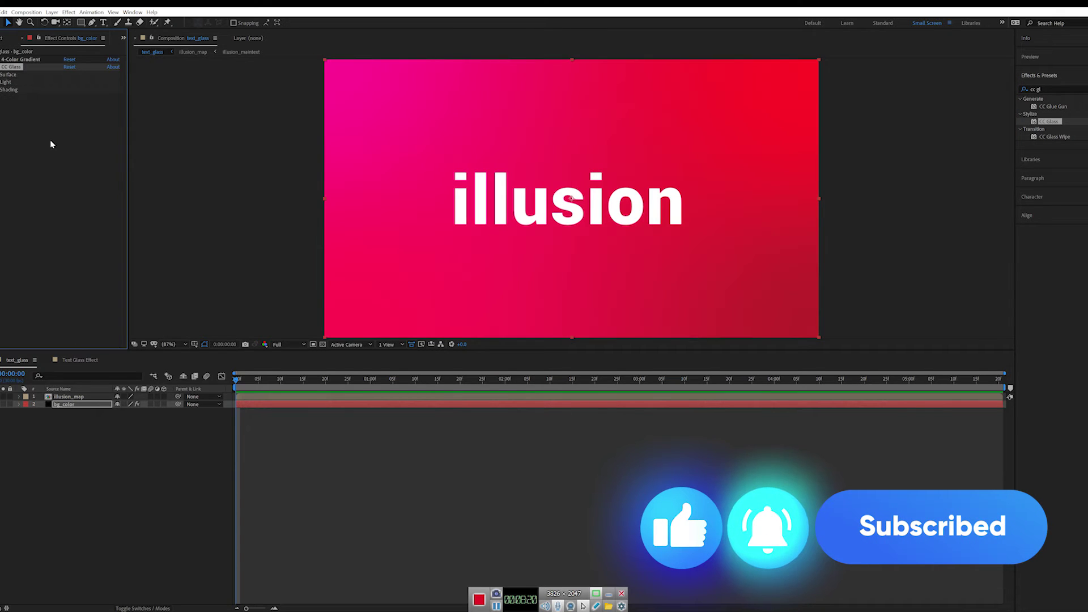
Set CC Glass's Bump Map on bg_color to the illusion_map layer.
{"action": "left_click", "coordinate": [2, 74]}
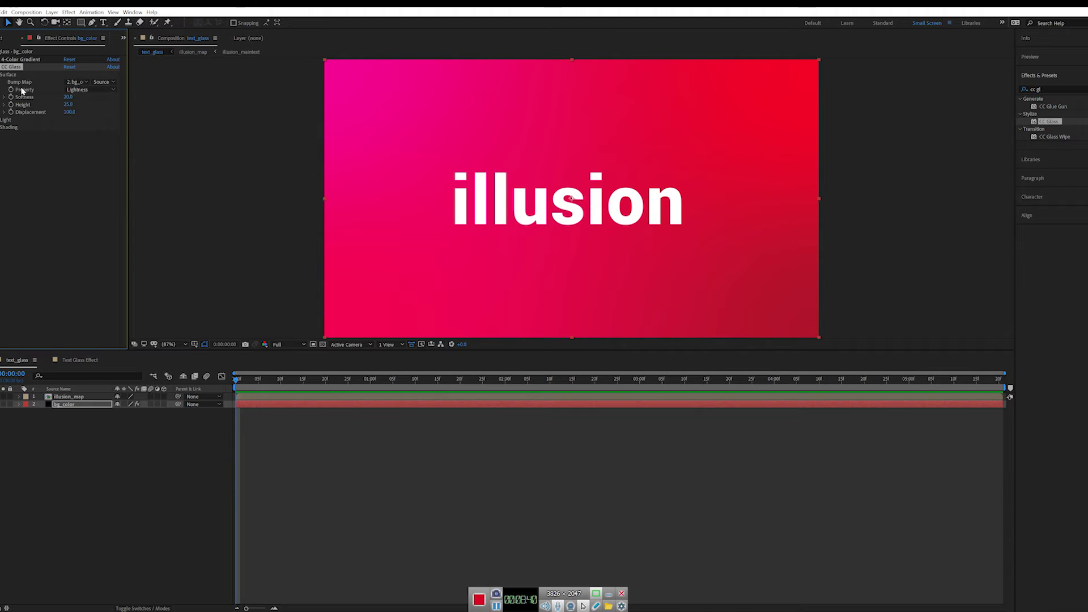
{"action": "left_click", "coordinate": [83, 83]}
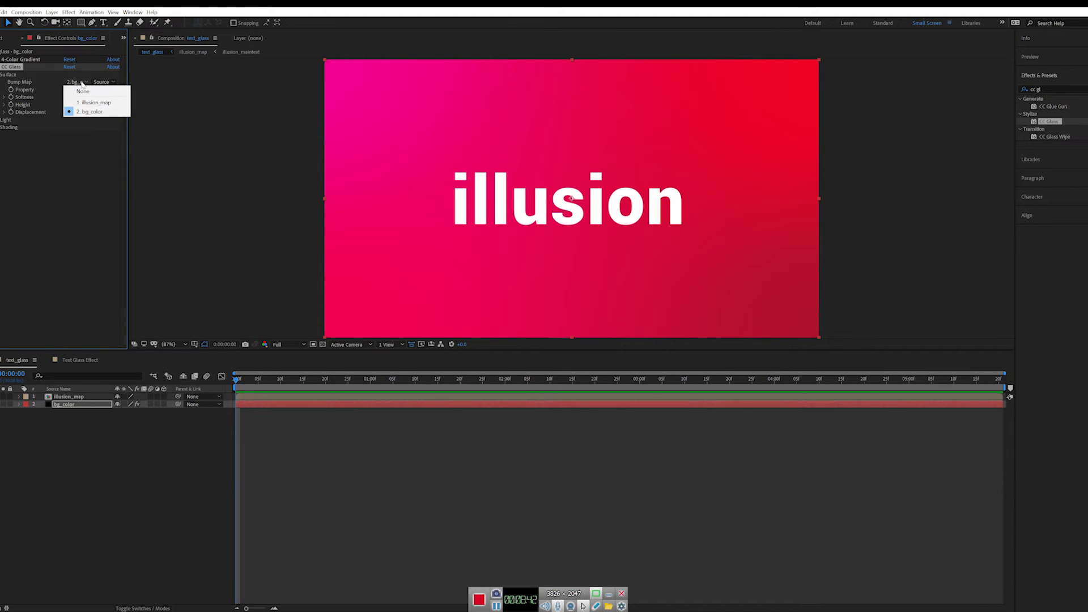
{"action": "left_click", "coordinate": [95, 102]}
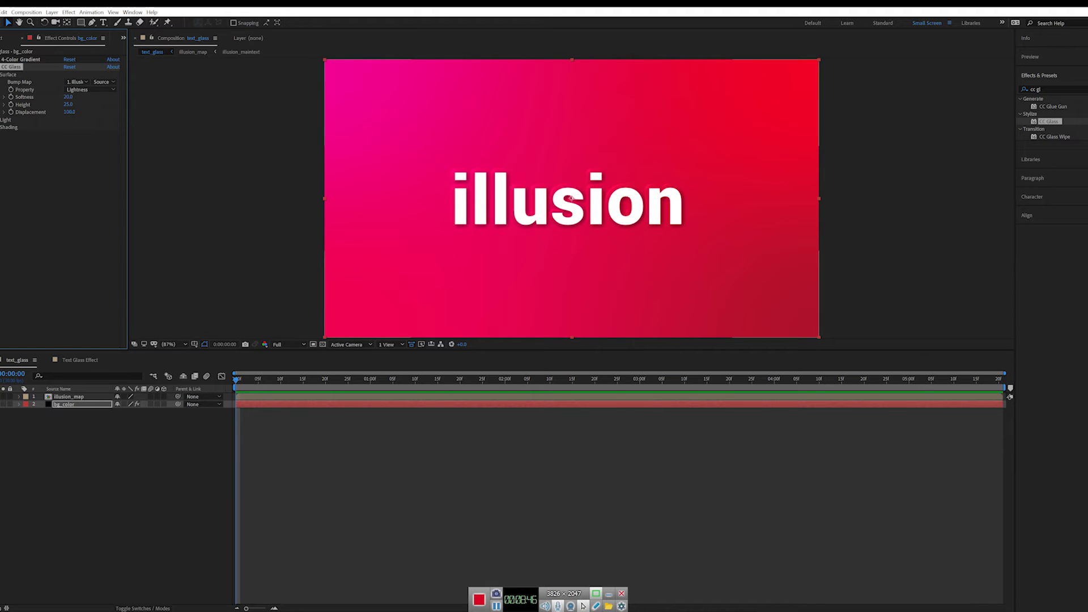
{"action": "left_click", "coordinate": [63, 405]}
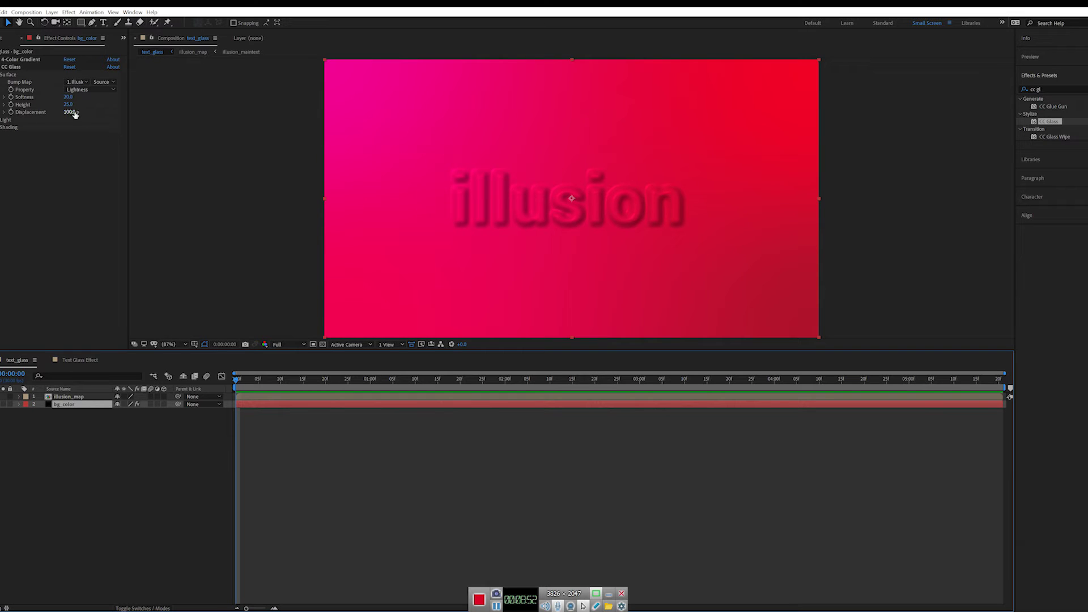
{"action": "left_click", "coordinate": [83, 160]}
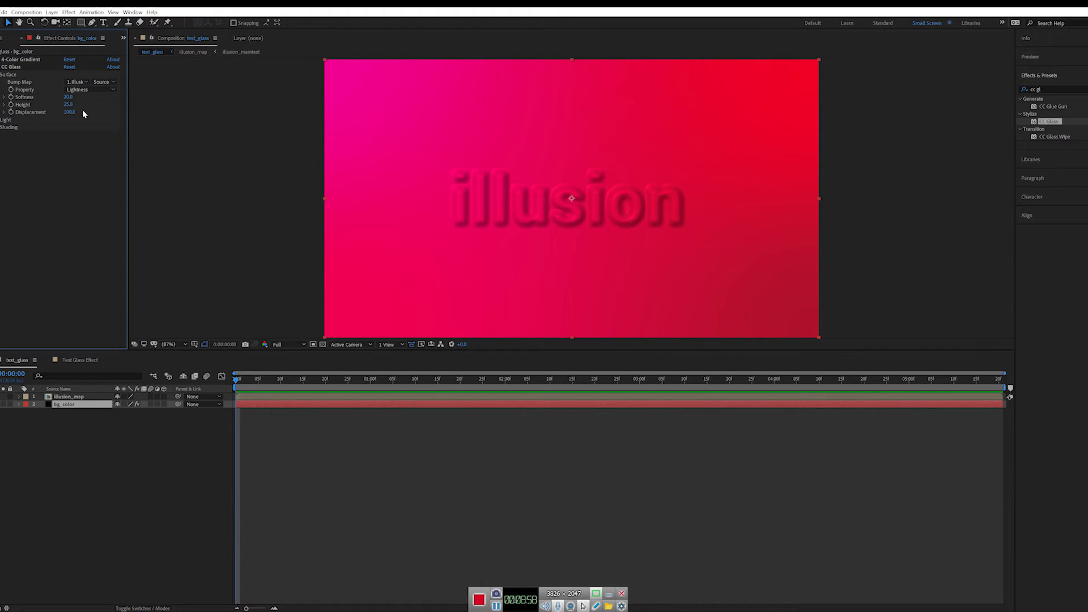
Drop the viewer resolution to Quarter and set the glass Softness to 25.
{"action": "mouse_move", "coordinate": [68, 97]}
{"action": "left_mouse_down"}
{"action": "mouse_move", "coordinate": [94, 96]}
{"action": "mouse_move", "coordinate": [71, 97]}
{"action": "left_mouse_up"}
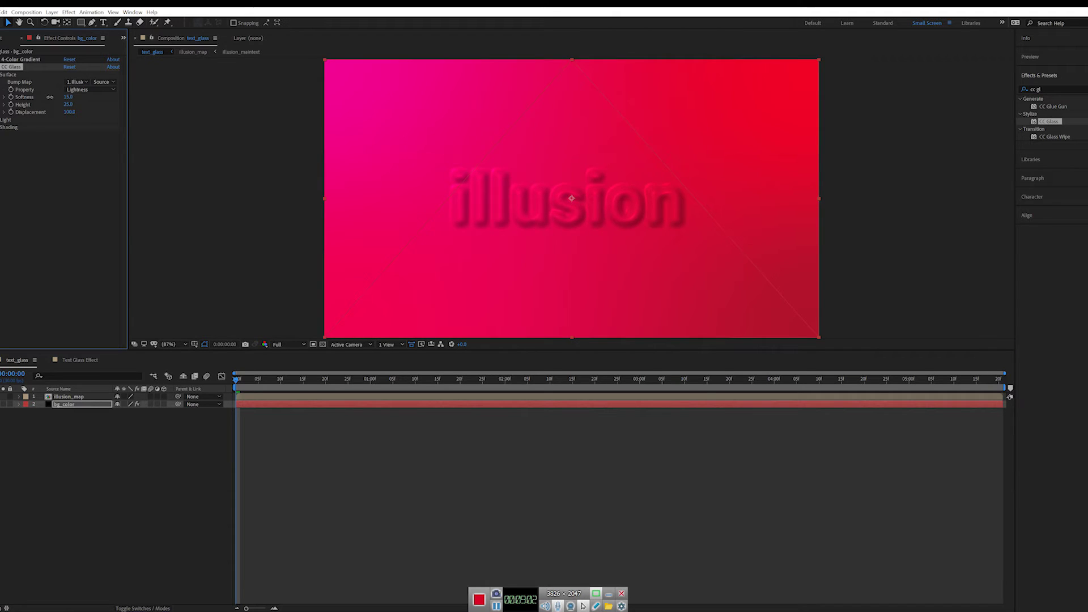
{"action": "left_click", "coordinate": [290, 346]}
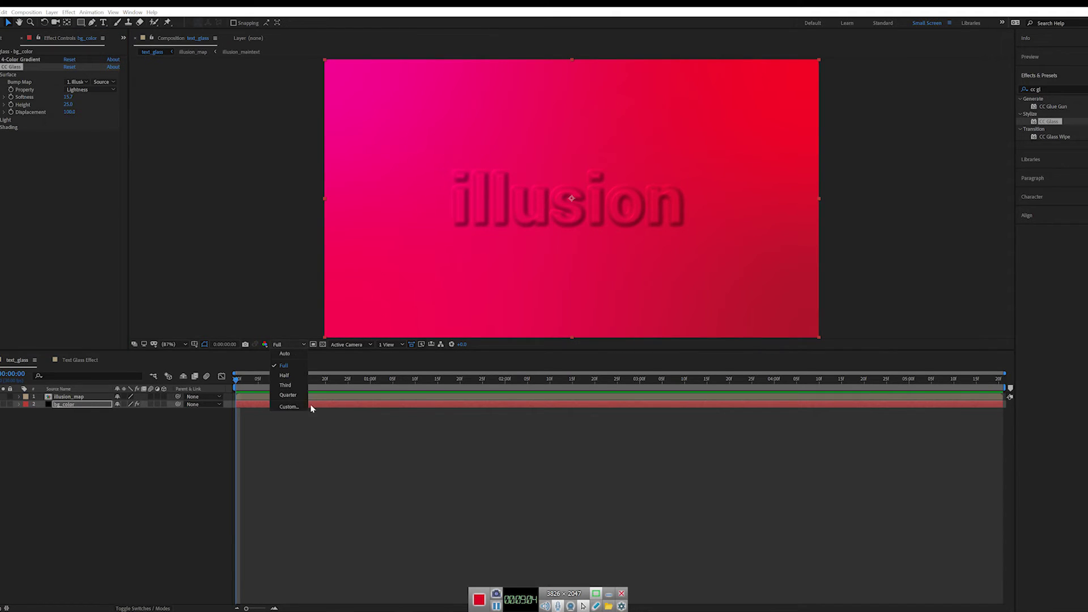
{"action": "left_click", "coordinate": [289, 395]}
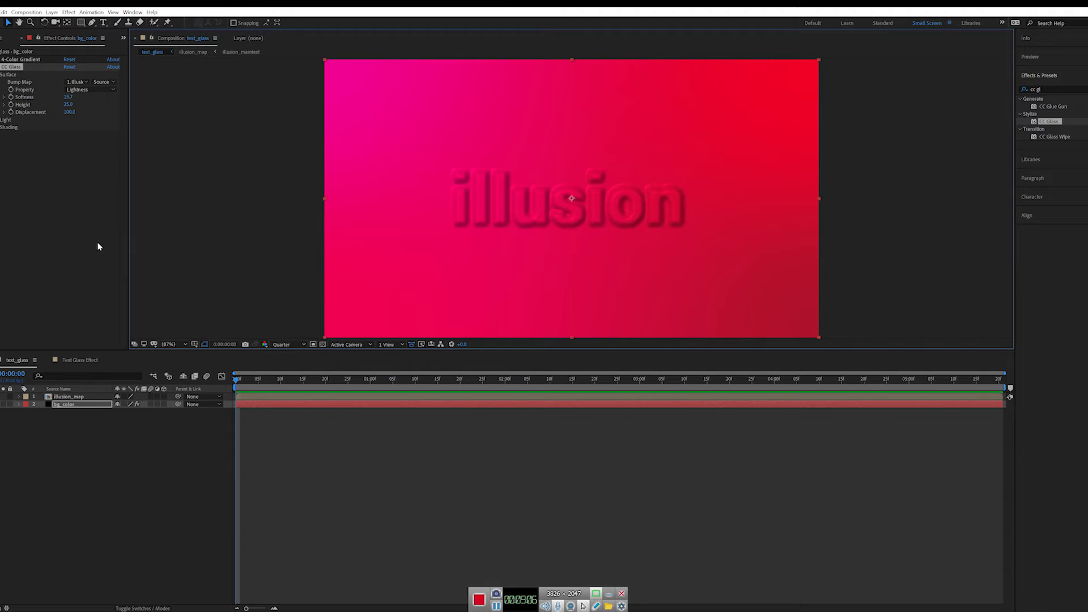
{"action": "mouse_move", "coordinate": [67, 97]}
{"action": "left_mouse_down"}
{"action": "mouse_move", "coordinate": [32, 96]}
{"action": "mouse_move", "coordinate": [62, 104]}
{"action": "left_mouse_up"}
{"action": "left_click", "coordinate": [70, 97]}
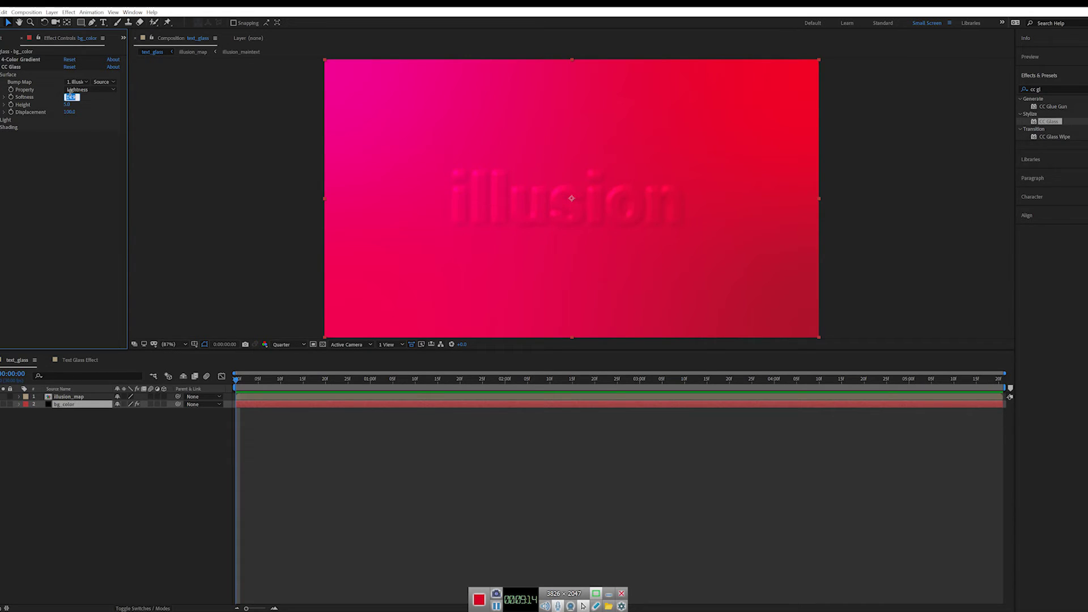
{"action": "type", "text": "25"}
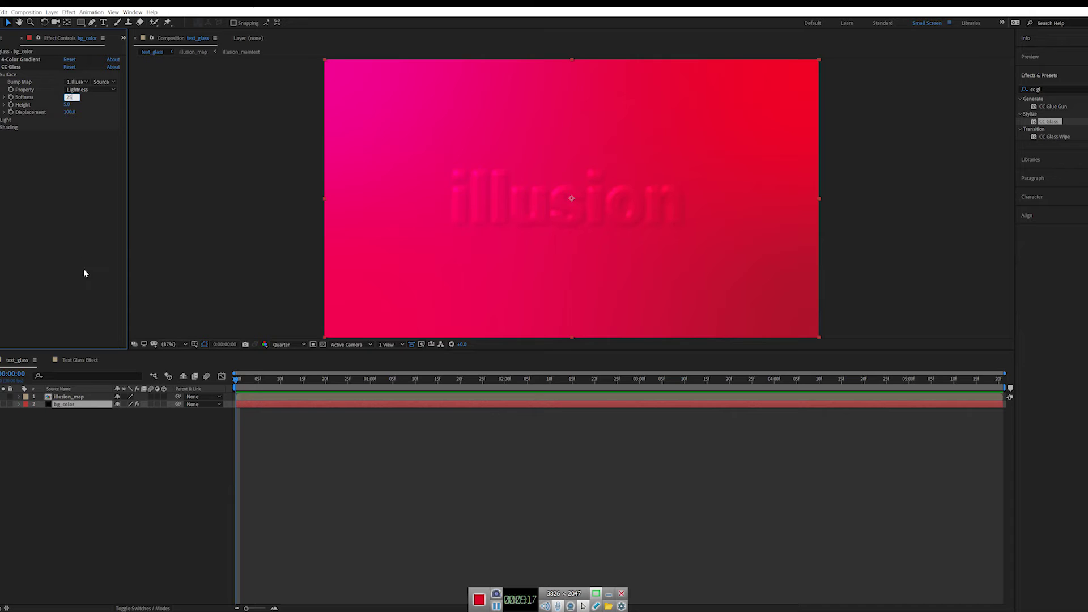
{"action": "key", "text": "Return"}
Set the glass Height to 20 and Displacement to 152.
{"action": "left_click", "coordinate": [67, 104]}
{"action": "type", "text": "20"}
{"action": "key", "text": "Return"}
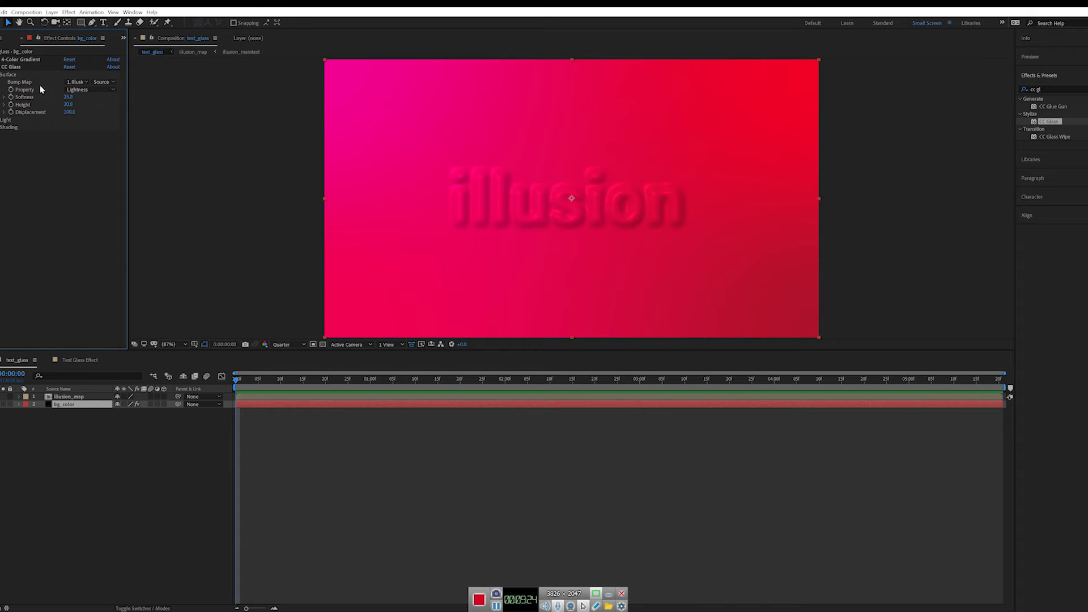
{"action": "left_click", "coordinate": [71, 112]}
{"action": "type", "text": "152"}
{"action": "key", "text": "Return"}
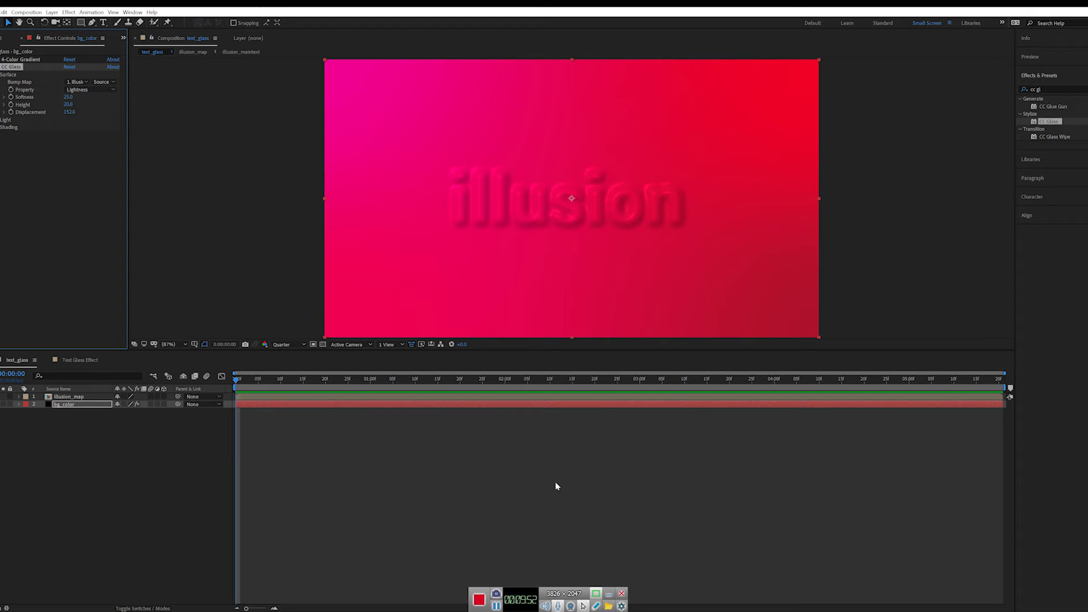
Set CC Glass light height to about 76, light direction to 67° and ambient to 43.
{"action": "left_click", "coordinate": [3, 127]}
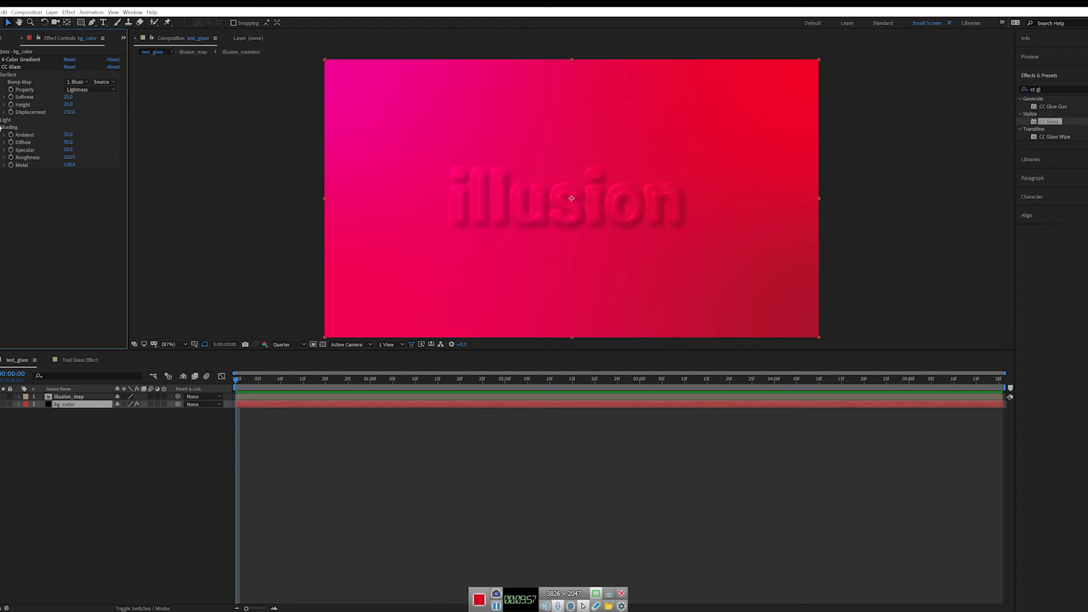
{"action": "left_click", "coordinate": [3, 120]}
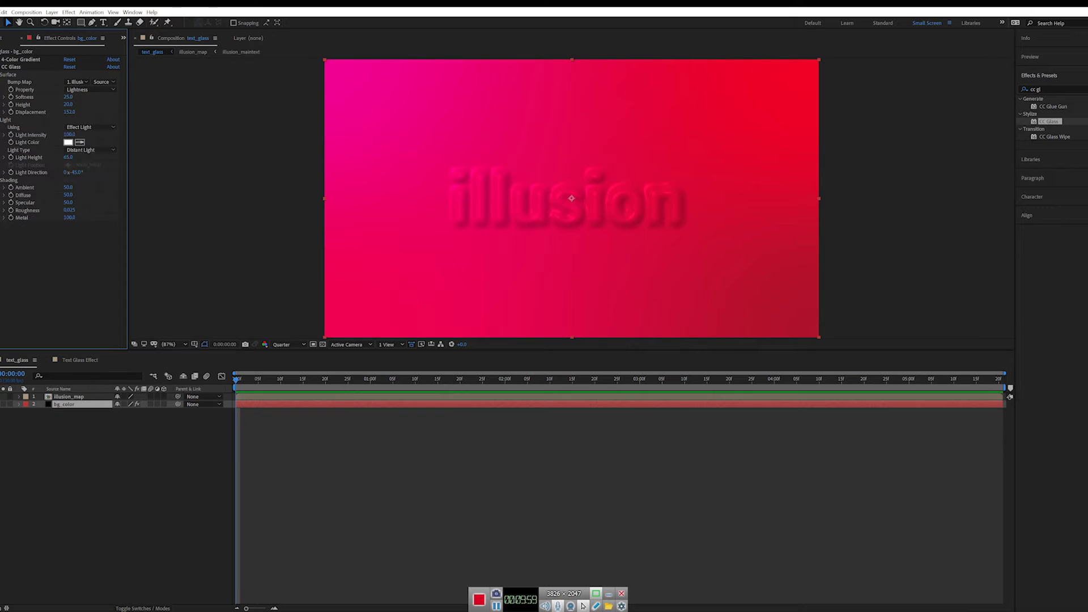
{"action": "left_click_drag", "start_coordinate": [79, 155], "coordinate": [70, 153]}
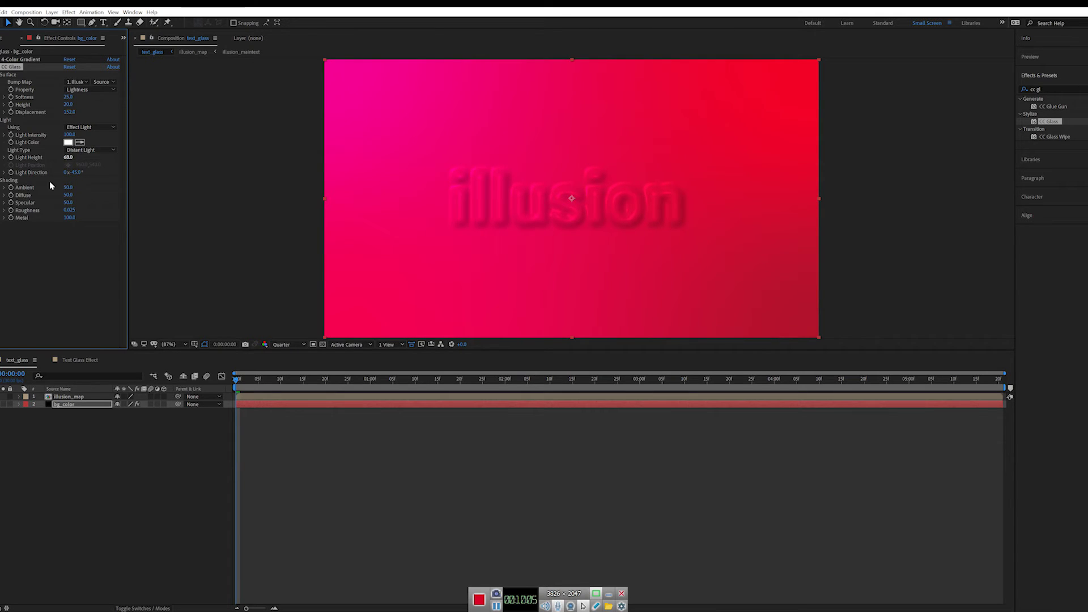
{"action": "left_click_drag", "start_coordinate": [74, 171], "coordinate": [118, 166]}
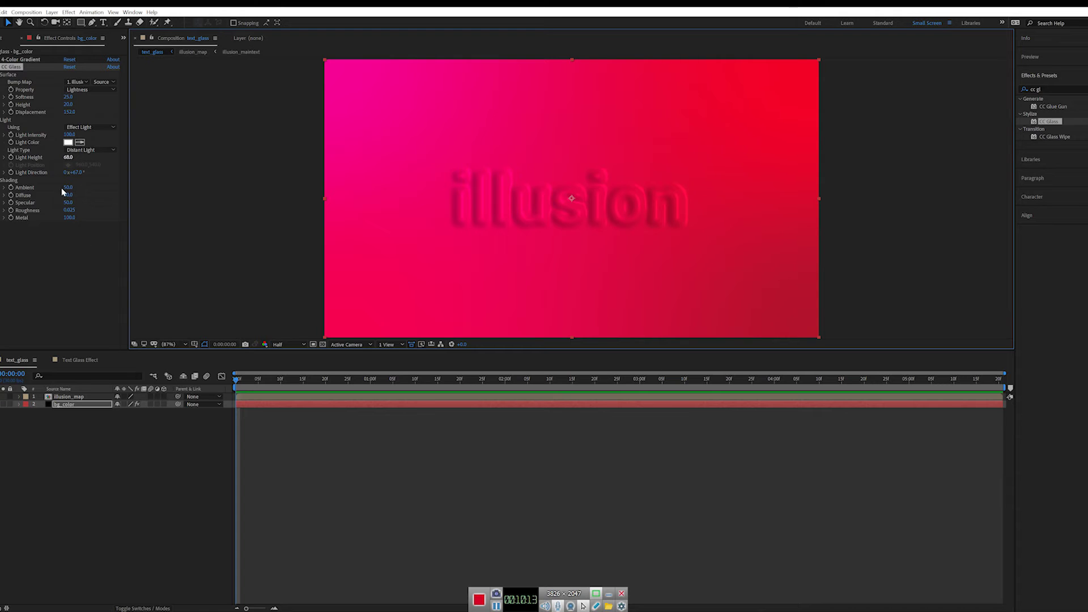
{"action": "mouse_move", "coordinate": [67, 187]}
{"action": "left_mouse_down"}
{"action": "mouse_move", "coordinate": [81, 187]}
{"action": "mouse_move", "coordinate": [67, 187]}
{"action": "left_mouse_up"}
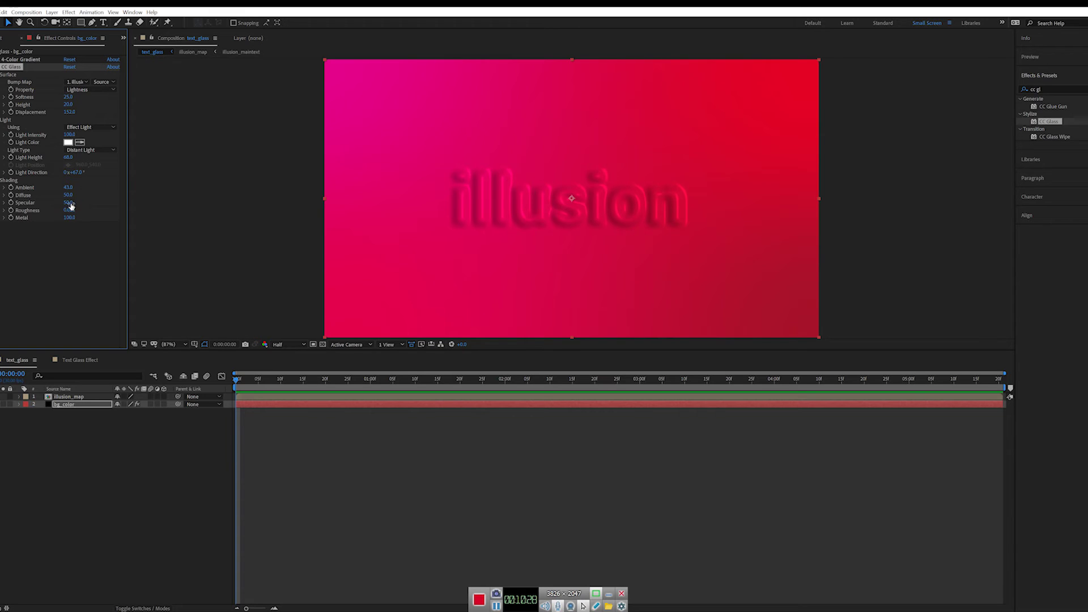
Tune glass roughness to 0.038 and metal to 70, then collapse the Light group.
{"action": "left_click_drag", "start_coordinate": [71, 205], "coordinate": [68, 203]}
{"action": "left_click_drag", "start_coordinate": [58, 209], "coordinate": [66, 210]}
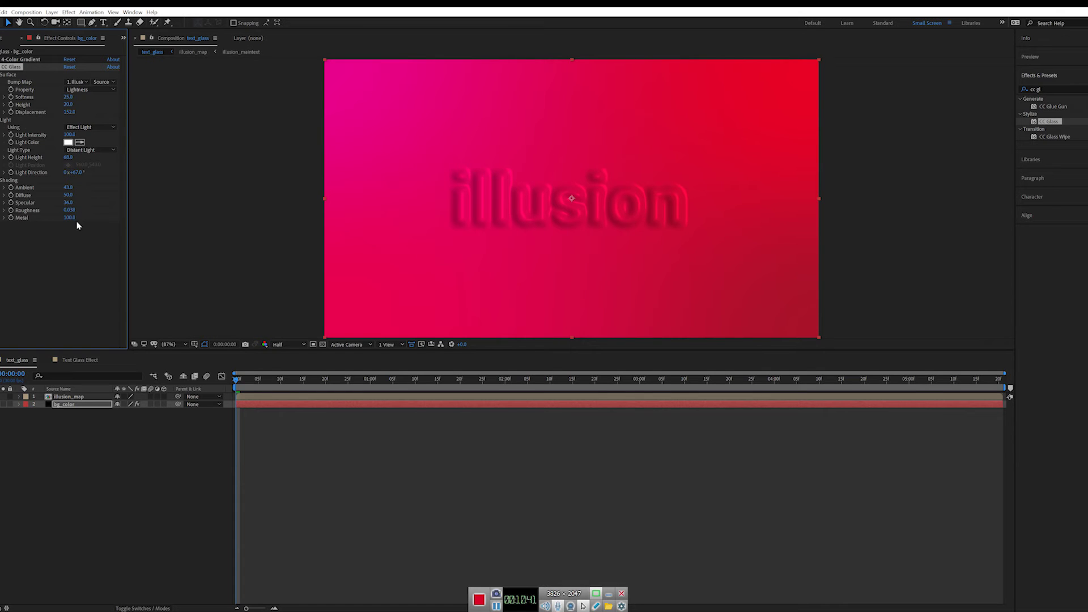
{"action": "left_click_drag", "start_coordinate": [64, 217], "coordinate": [57, 217]}
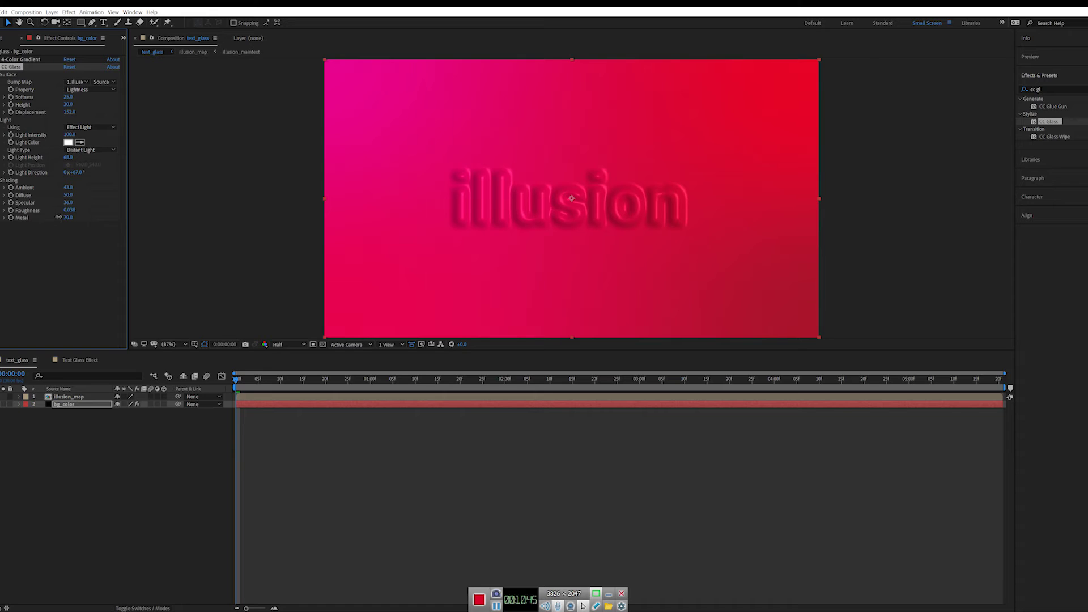
{"action": "left_click", "coordinate": [55, 261]}
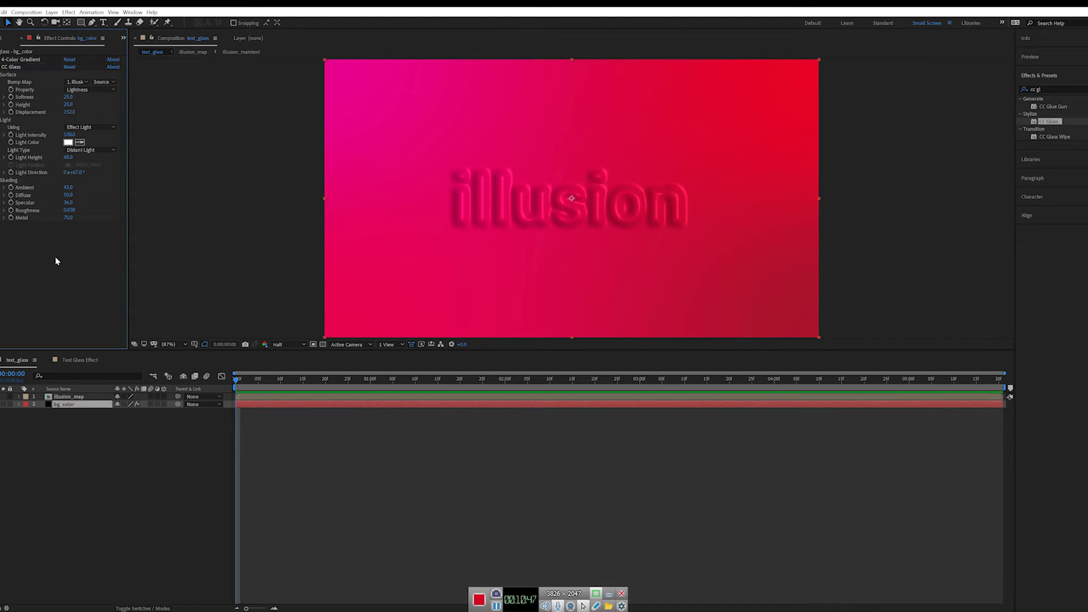
{"action": "left_click", "coordinate": [2, 121]}
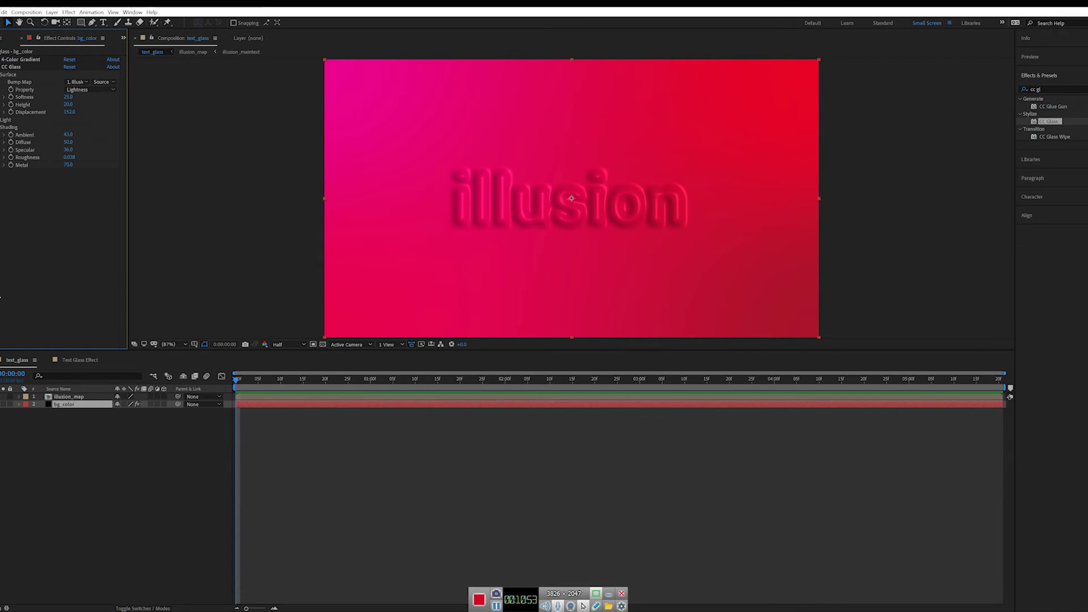
{"action": "left_click", "coordinate": [3, 37]}
{"action": "left_click", "coordinate": [28, 156]}
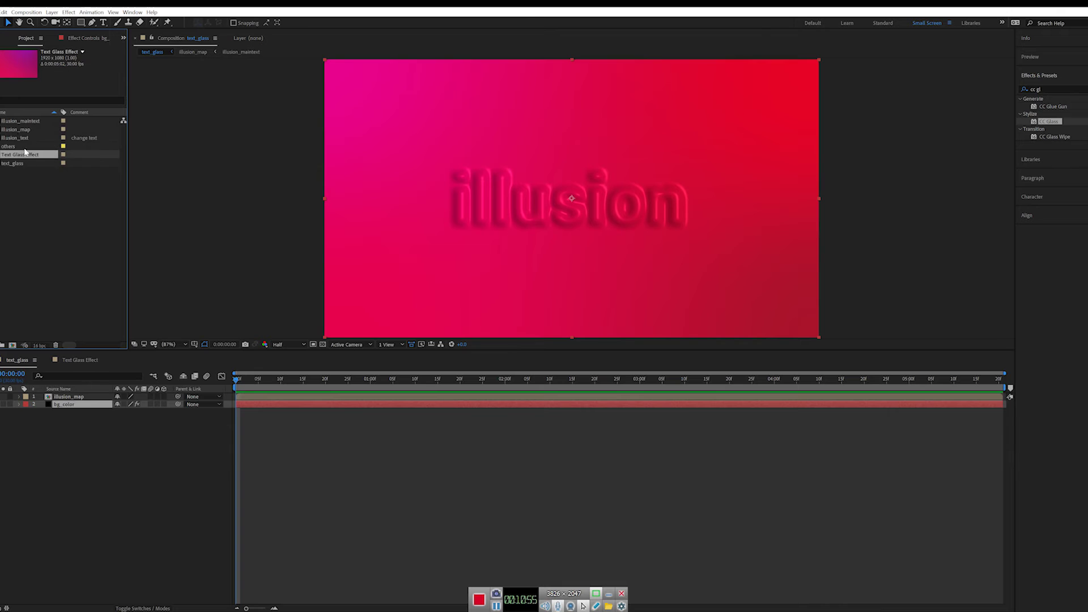
{"action": "right_click", "coordinate": [28, 156]}
{"action": "double_click", "coordinate": [15, 157]}
{"action": "left_click_drag", "start_coordinate": [392, 377], "coordinate": [169, 380]}
{"action": "key", "text": "space"}
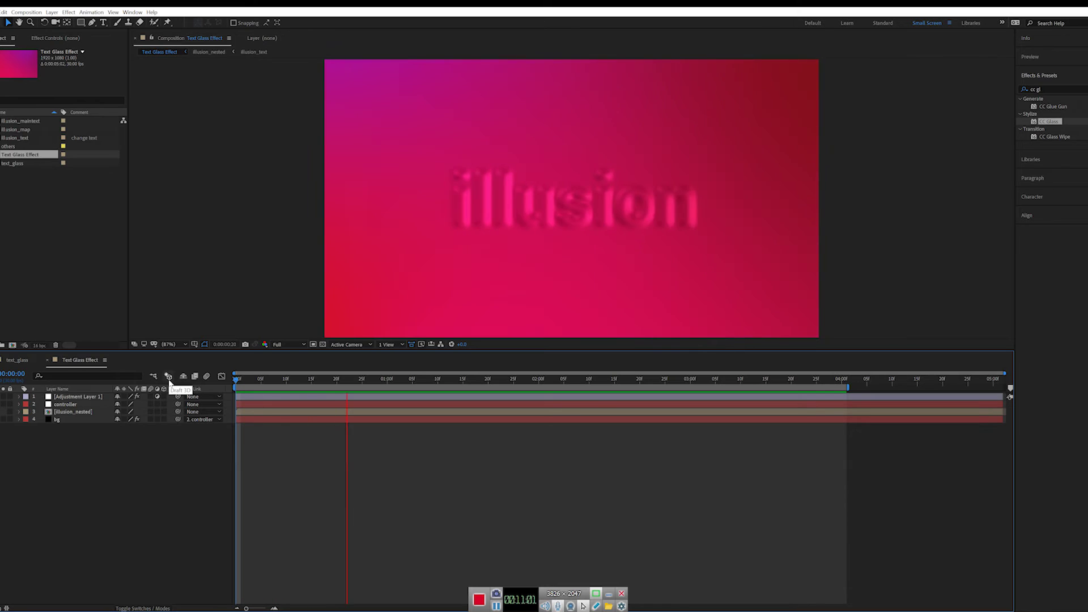
{"action": "key", "text": "space"}
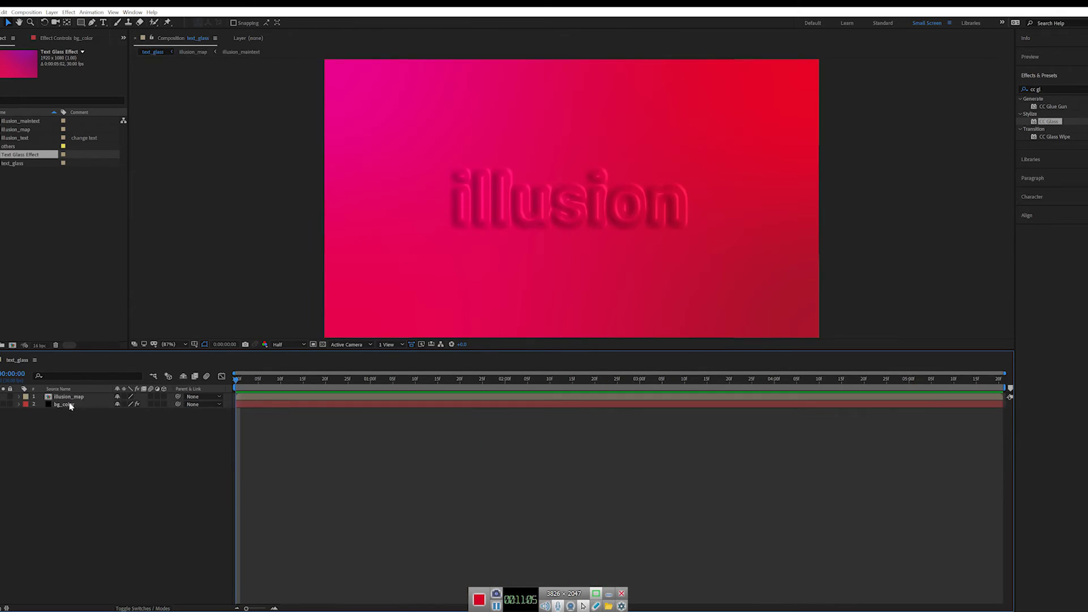
{"action": "left_click", "coordinate": [66, 404]}
{"action": "left_click_drag", "start_coordinate": [476, 386], "coordinate": [504, 391]}
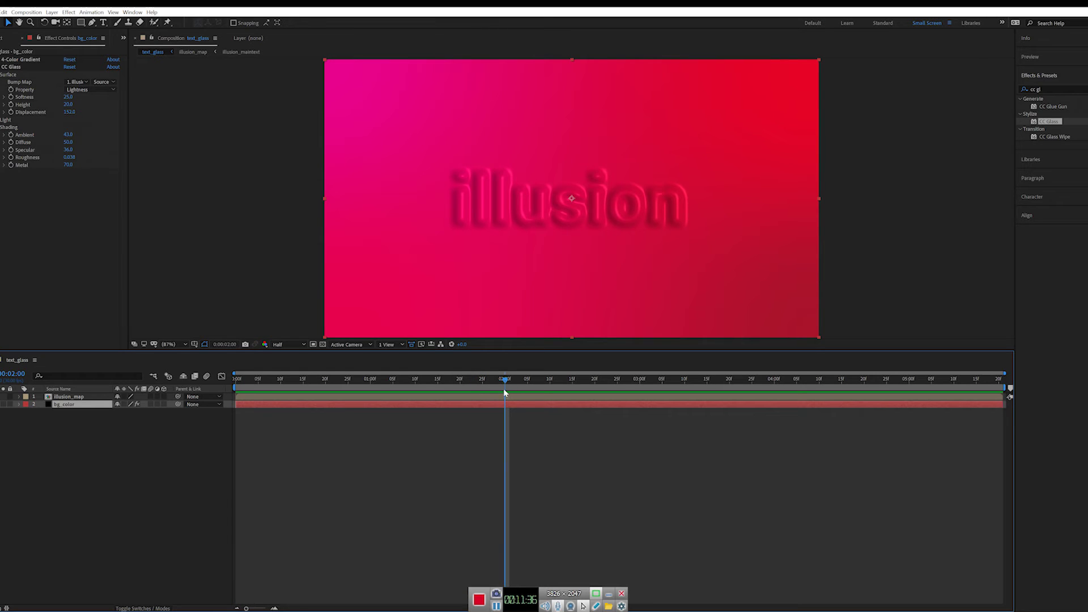
Set CC Glass Height to 0 at the start of the timeline and preview it.
{"action": "left_click", "coordinate": [11, 104]}
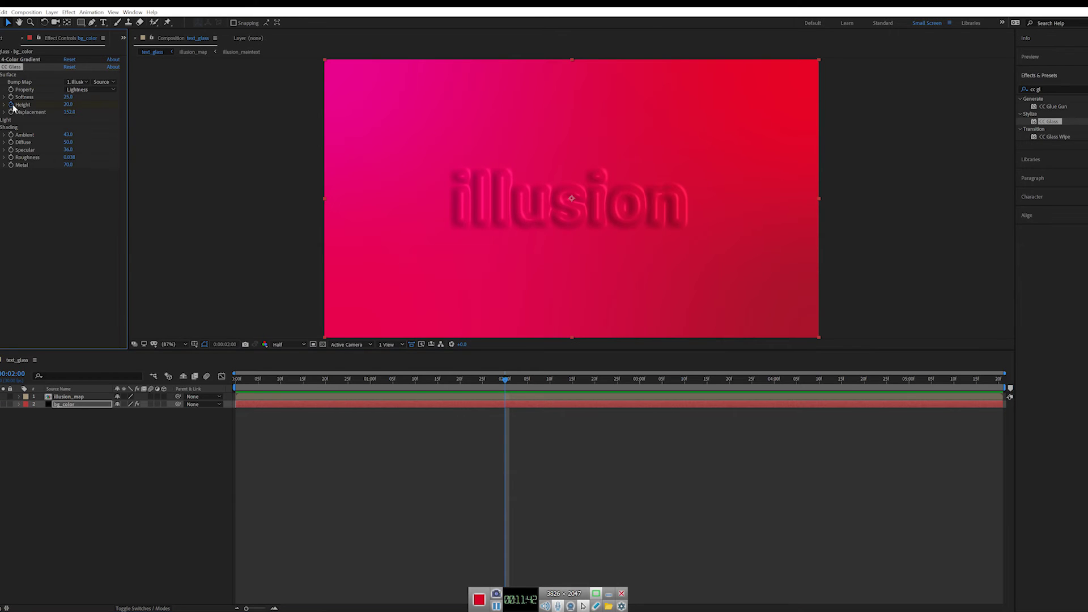
{"action": "left_click_drag", "start_coordinate": [500, 380], "coordinate": [235, 390]}
{"action": "left_click", "coordinate": [68, 105]}
{"action": "type", "text": "0"}
{"action": "key", "text": "Return"}
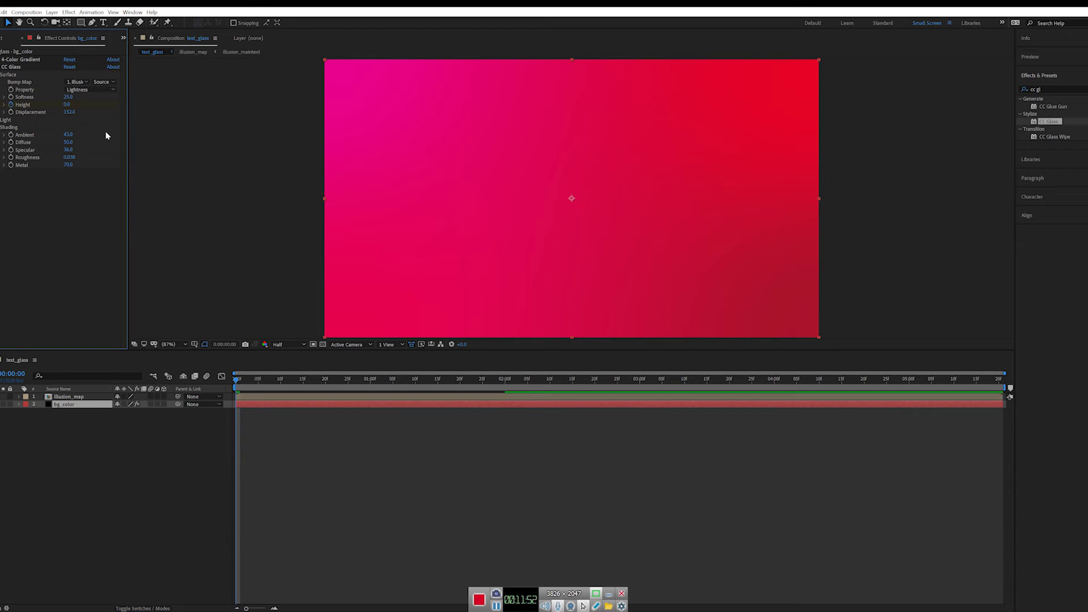
{"action": "key", "text": "space"}
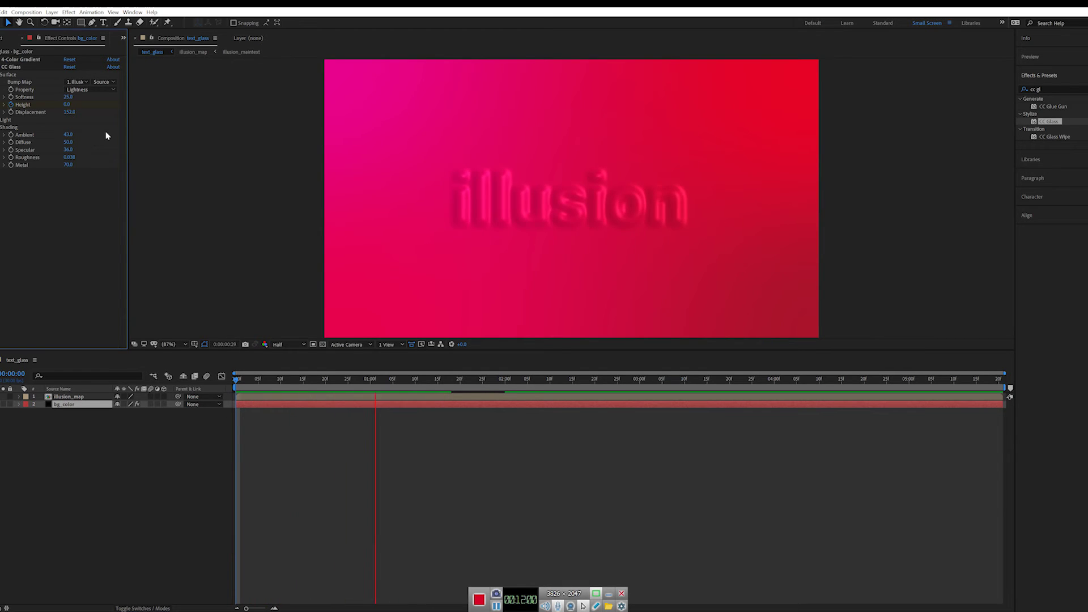
{"action": "left_click_drag", "start_coordinate": [66, 104], "coordinate": [69, 105]}
Easy Ease the Height keyframes and stretch the first keyframe's influence in the Graph Editor.
{"action": "left_click", "coordinate": [384, 407]}
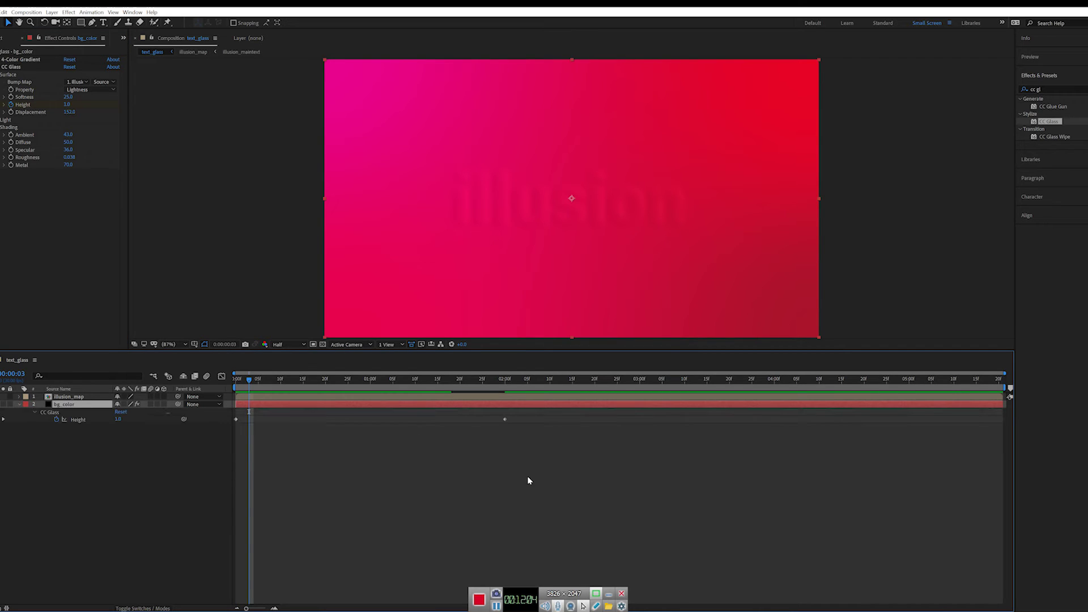
{"action": "key", "text": "u"}
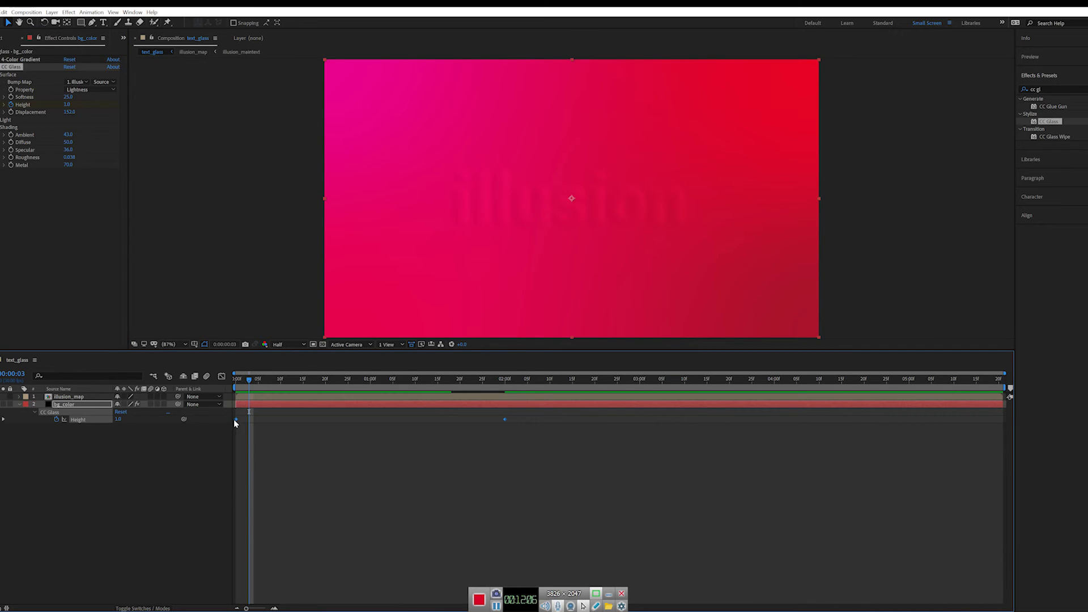
{"action": "right_click", "coordinate": [236, 420]}
{"action": "mouse_move", "coordinate": [306, 522]}
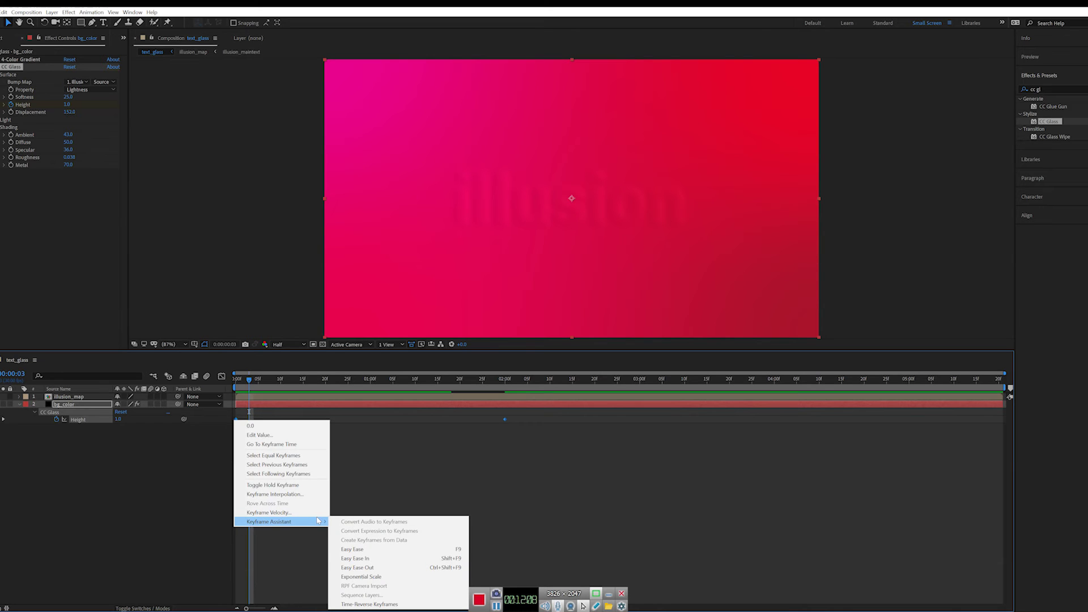
{"action": "left_click", "coordinate": [367, 550]}
{"action": "left_click", "coordinate": [222, 376]}
{"action": "left_click_drag", "start_coordinate": [535, 522], "coordinate": [370, 577]}
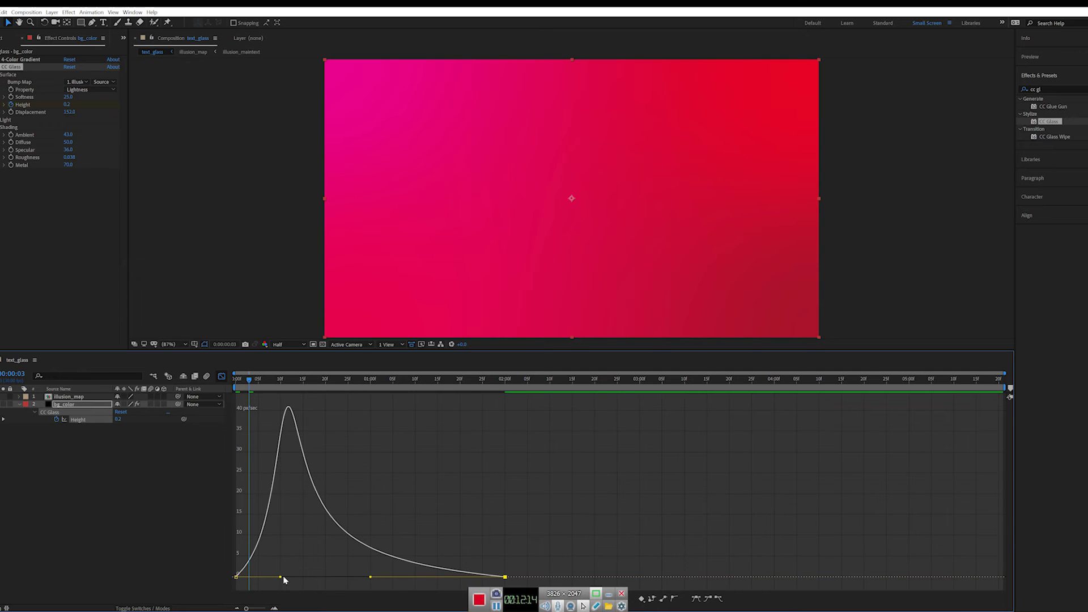
{"action": "left_click_drag", "start_coordinate": [306, 577], "coordinate": [310, 577]}
{"action": "key", "text": "space"}
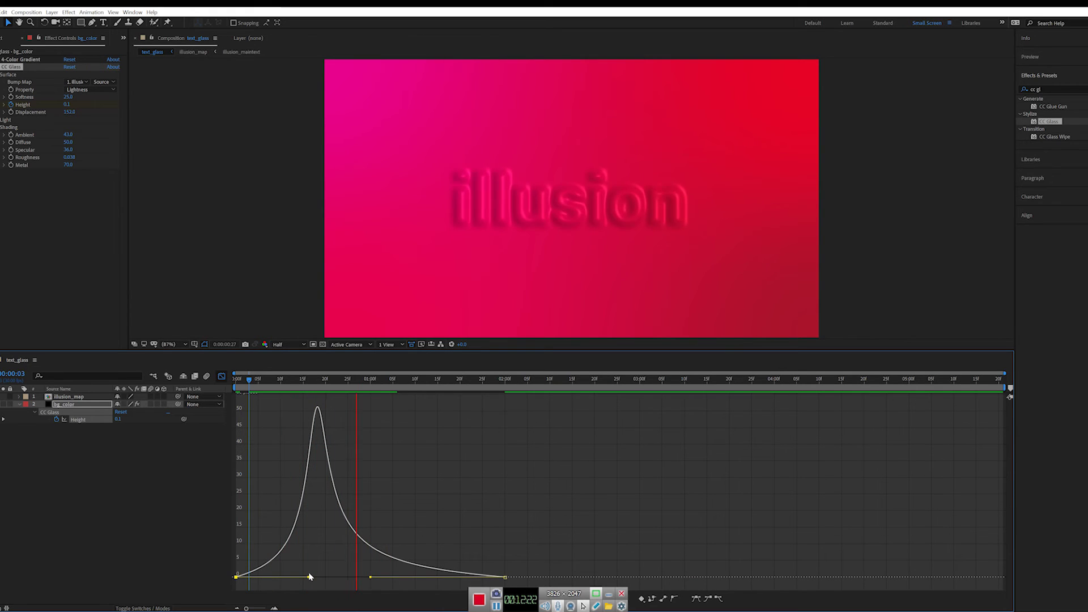
{"action": "key", "text": "space"}
Return to layer bars at a frame showing the glass text and expand the Light settings.
{"action": "key", "text": "shift+F3"}
{"action": "left_click_drag", "start_coordinate": [317, 380], "coordinate": [406, 384]}
{"action": "left_click", "coordinate": [67, 410]}
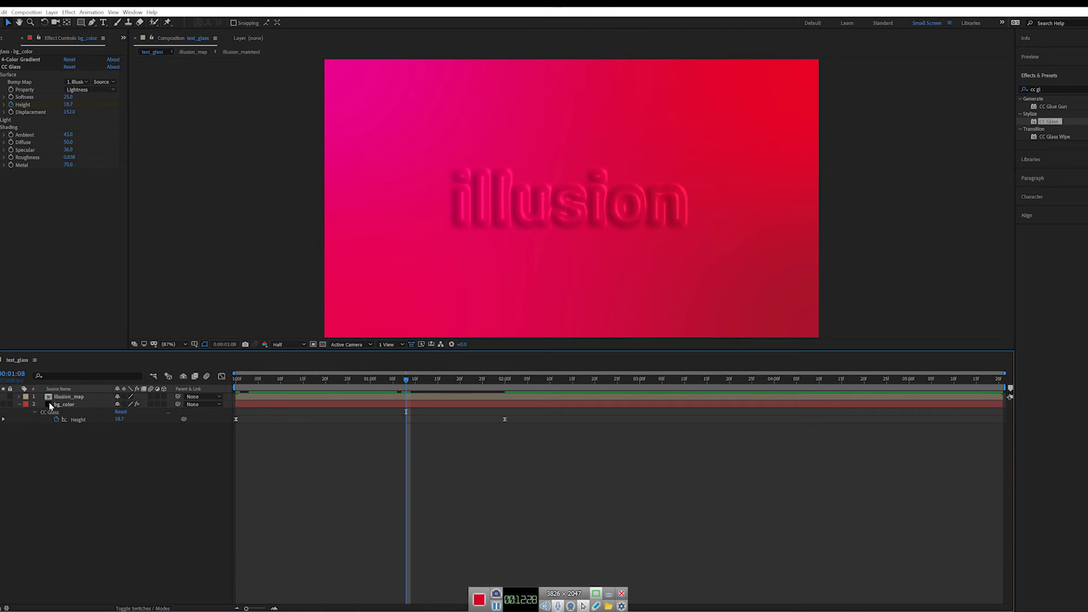
{"action": "left_click", "coordinate": [67, 409]}
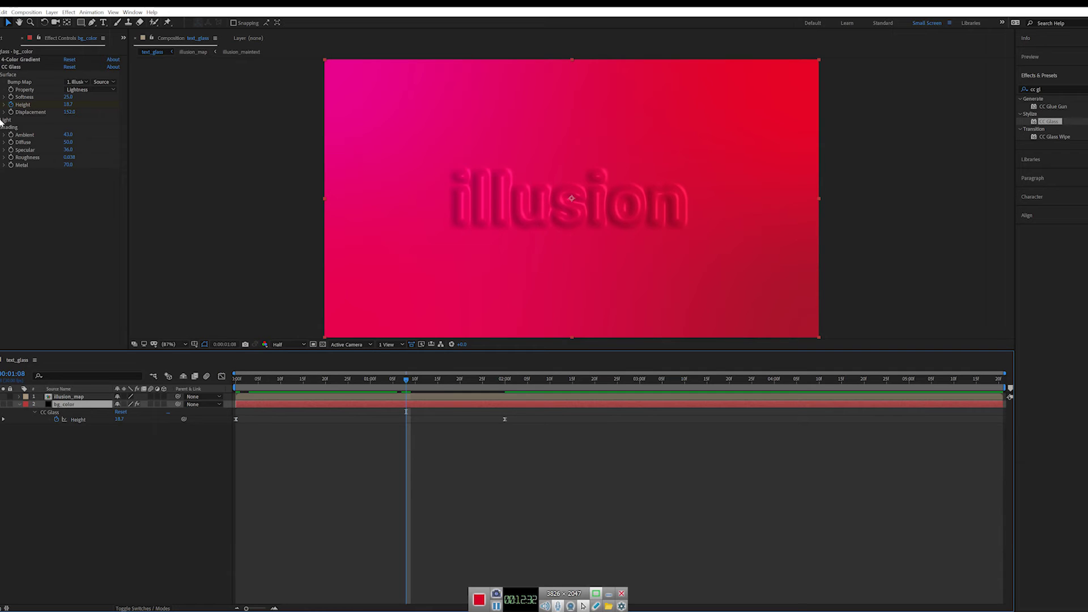
{"action": "left_click", "coordinate": [9, 122]}
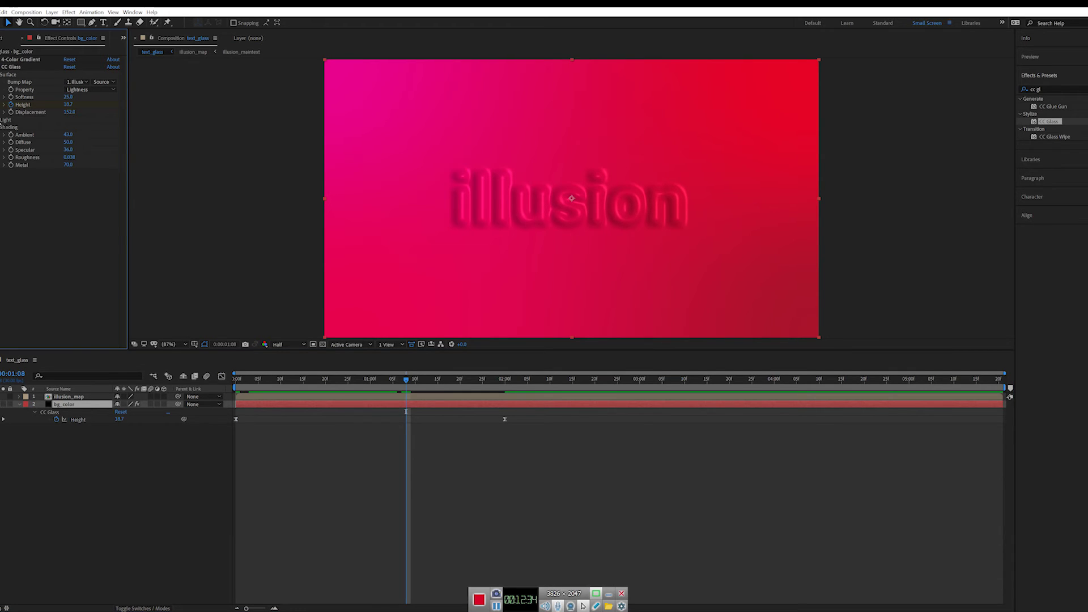
{"action": "left_click", "coordinate": [4, 120]}
Add a Light Direction keyframe at the two-second Height keyframe.
{"action": "left_click_drag", "start_coordinate": [328, 386], "coordinate": [388, 385]}
{"action": "left_click_drag", "start_coordinate": [71, 172], "coordinate": [127, 150]}
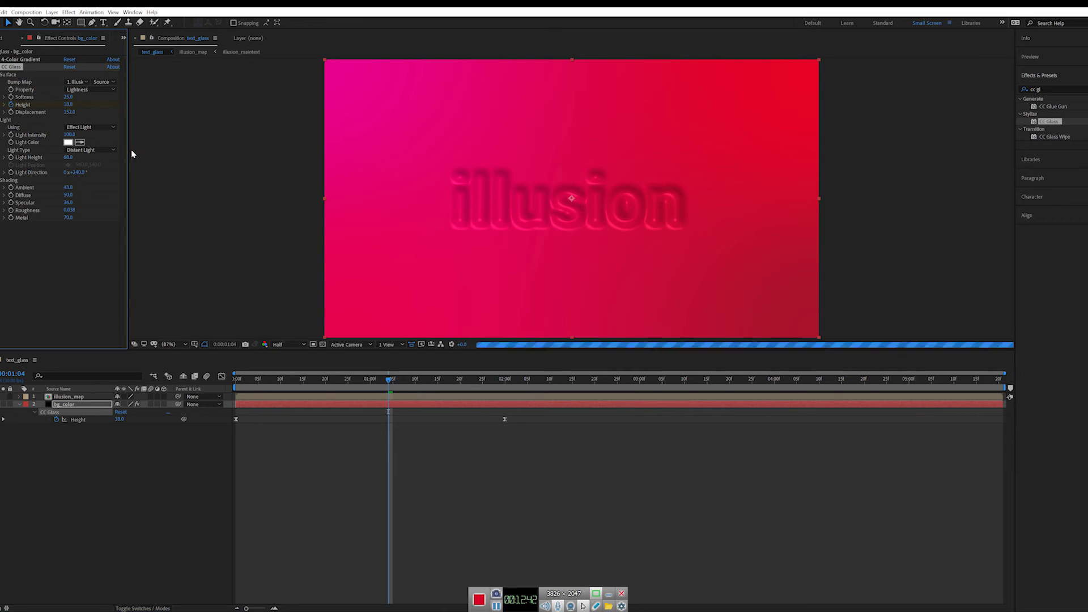
{"action": "key", "text": "ctrl+z"}
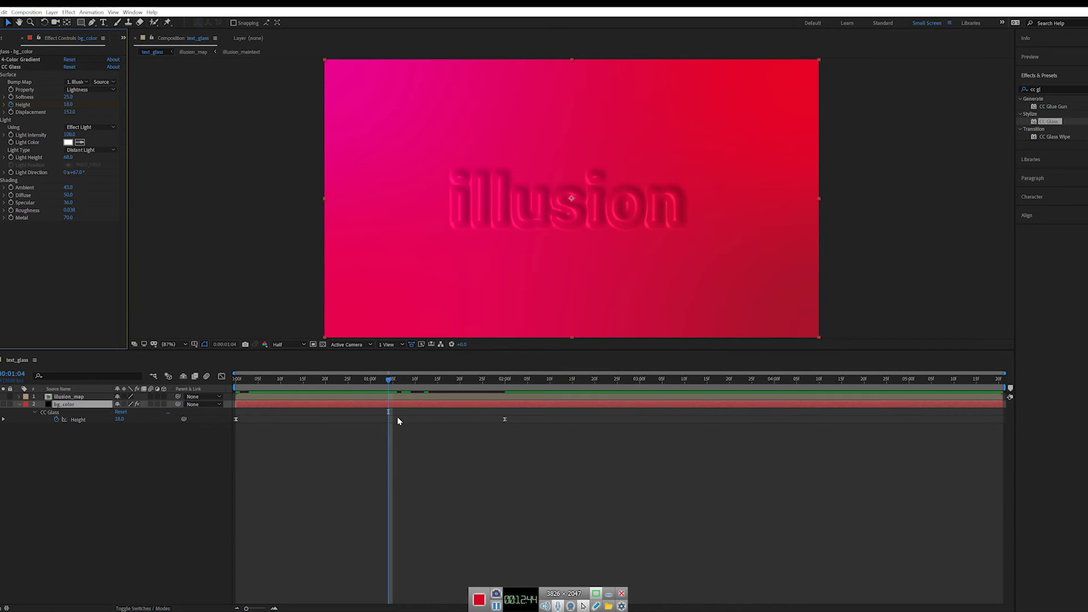
{"action": "left_click", "coordinate": [433, 380]}
{"action": "left_click_drag", "start_coordinate": [456, 386], "coordinate": [507, 391]}
{"action": "left_click", "coordinate": [33, 179]}
{"action": "left_click", "coordinate": [12, 174]}
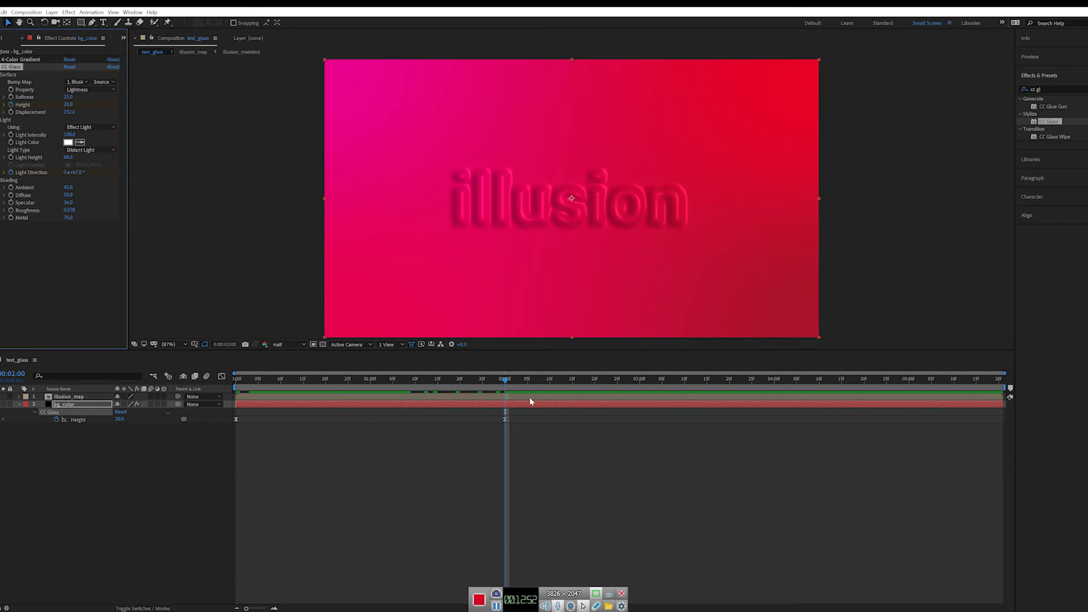
Set Light Direction to 155° at 24 frames.
{"action": "left_click_drag", "start_coordinate": [448, 386], "coordinate": [311, 390]}
{"action": "left_click_drag", "start_coordinate": [76, 173], "coordinate": [114, 157]}
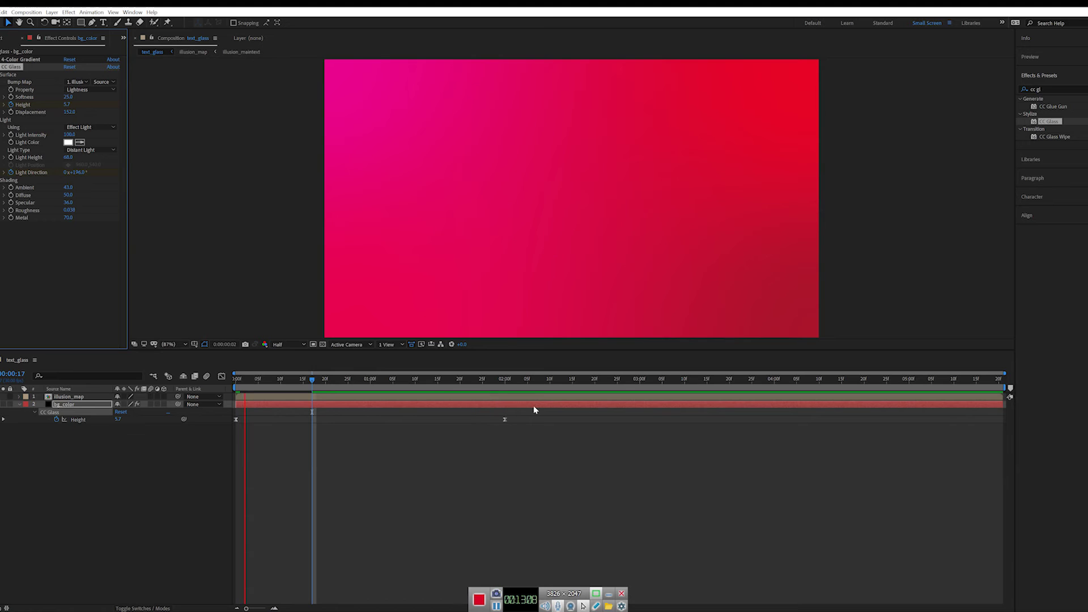
{"action": "key", "text": "space"}
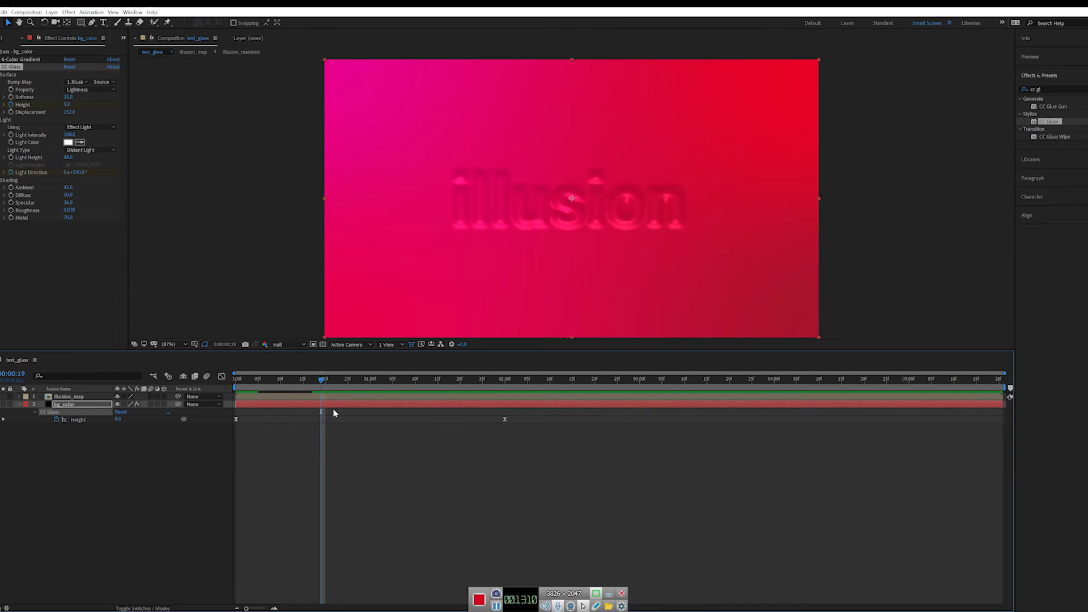
{"action": "key", "text": "u"}
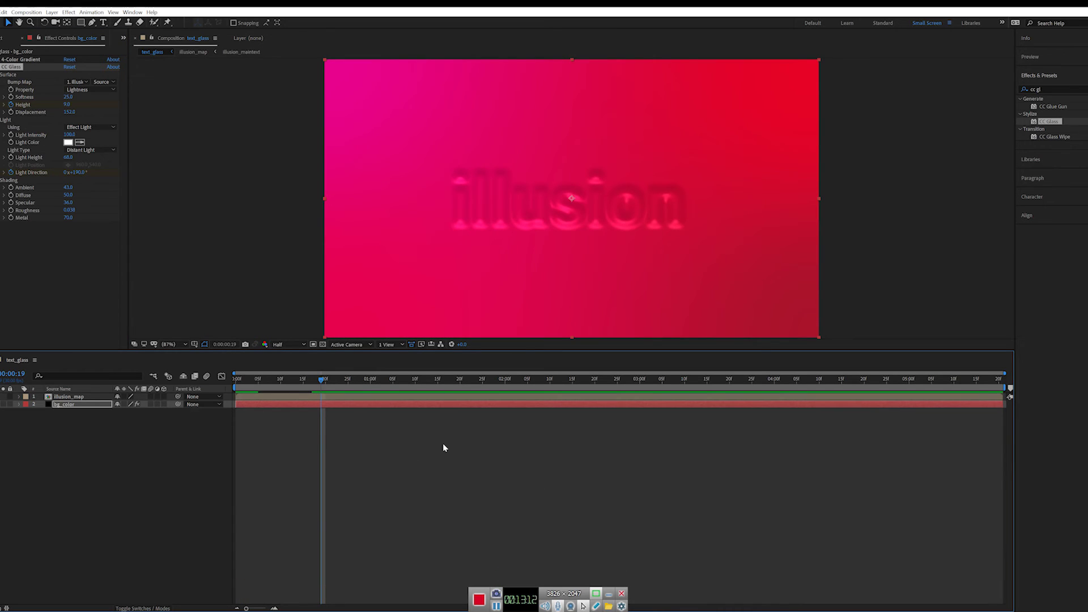
{"action": "key", "text": "u"}
Easy Ease the Light Direction keyframes and preview the light animation.
{"action": "left_click_drag", "start_coordinate": [531, 446], "coordinate": [311, 431]}
{"action": "right_click", "coordinate": [313, 427]}
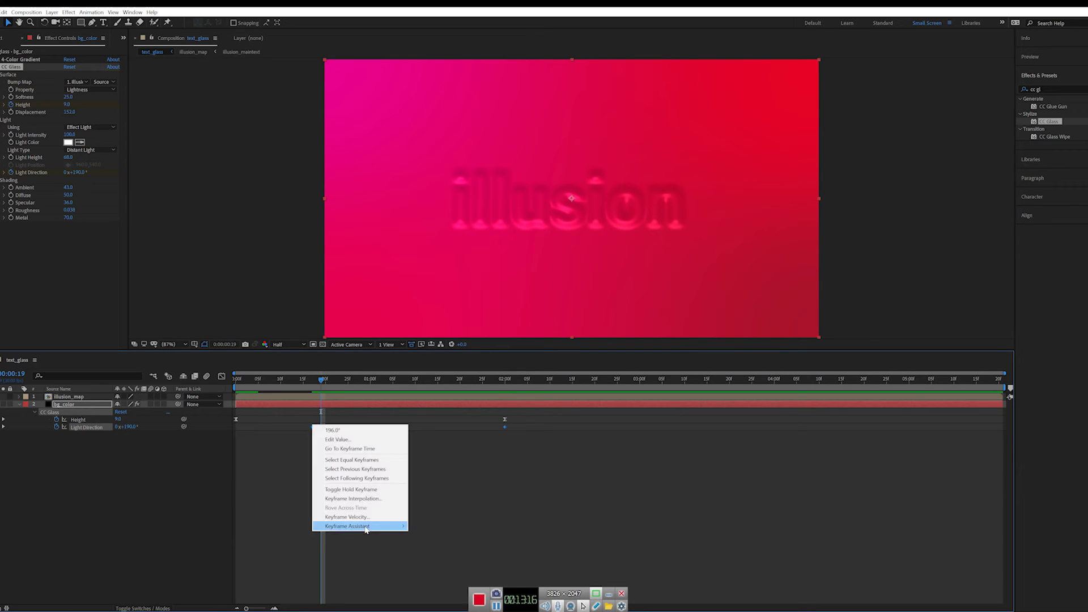
{"action": "mouse_move", "coordinate": [356, 528]}
{"action": "left_click", "coordinate": [435, 554]}
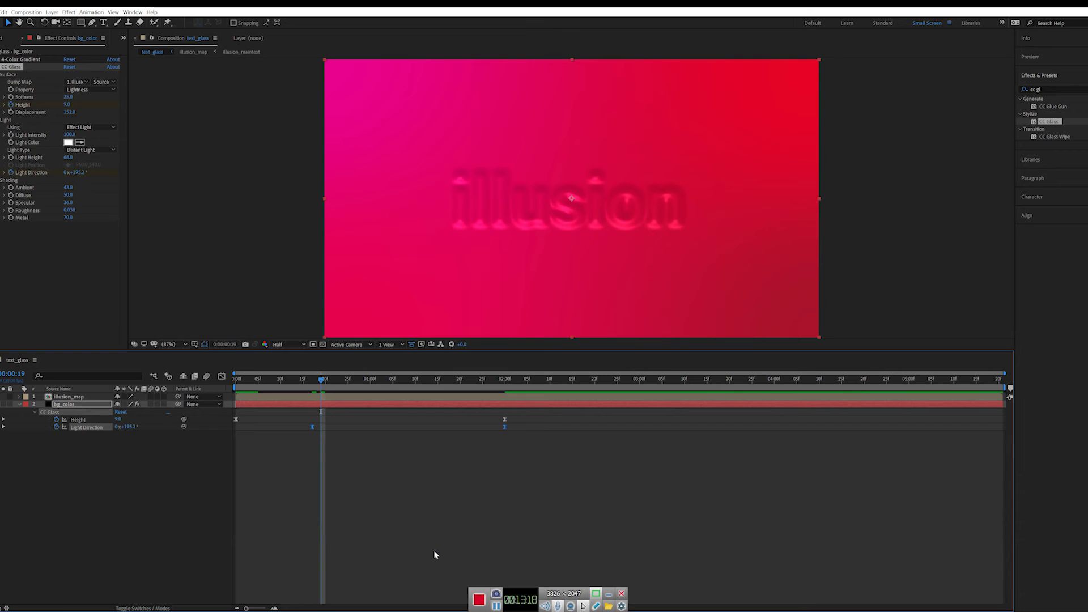
{"action": "key", "text": "space"}
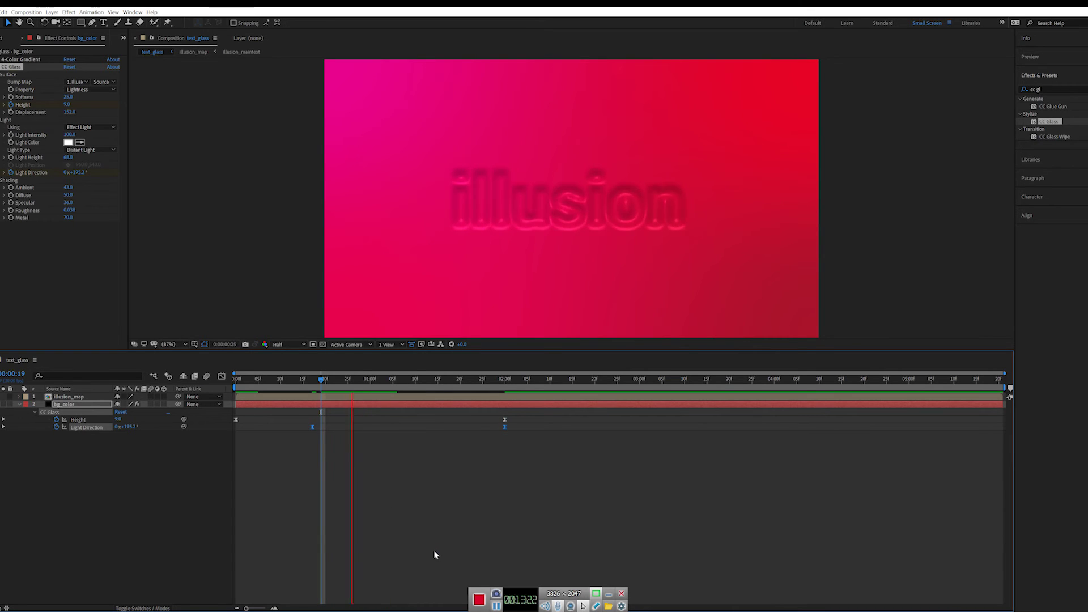
{"action": "key", "text": "space"}
At 12 frames, reveal bg_color's effects and select 4-Color Gradient.
{"action": "mouse_move", "coordinate": [296, 383]}
{"action": "left_mouse_down"}
{"action": "mouse_move", "coordinate": [276, 383]}
{"action": "mouse_move", "coordinate": [290, 383]}
{"action": "left_mouse_up"}
{"action": "left_click", "coordinate": [24, 416]}
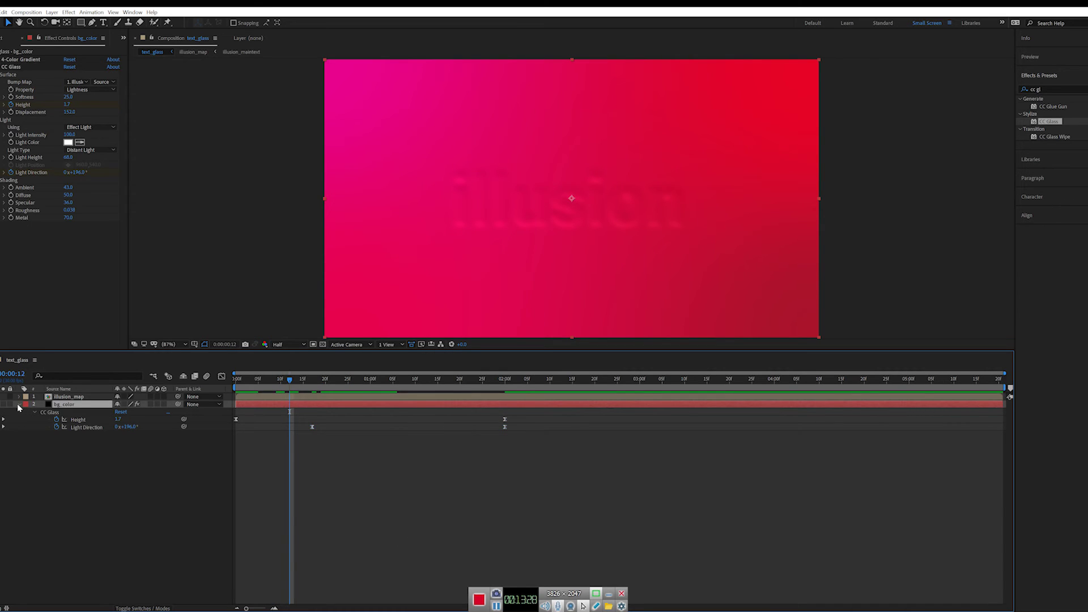
{"action": "left_click", "coordinate": [20, 404], "text": "ctrl"}
{"action": "left_click", "coordinate": [3, 66]}
Show the gradient point handles and position Point 1 along the top edge.
{"action": "left_click", "coordinate": [20, 59]}
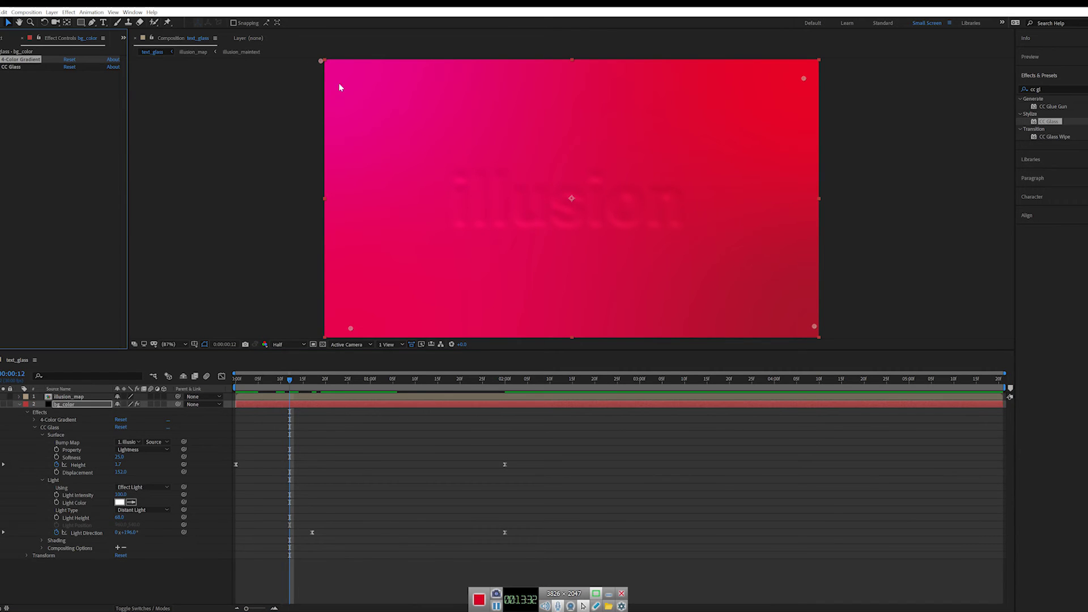
{"action": "left_click", "coordinate": [56, 425]}
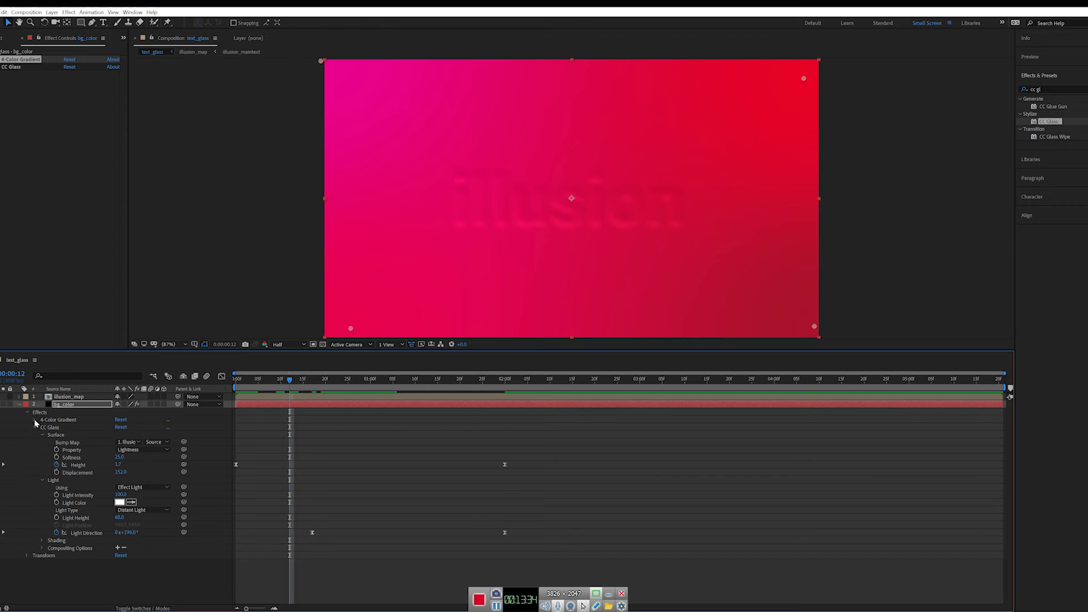
{"action": "left_click", "coordinate": [35, 420]}
{"action": "left_click", "coordinate": [46, 432]}
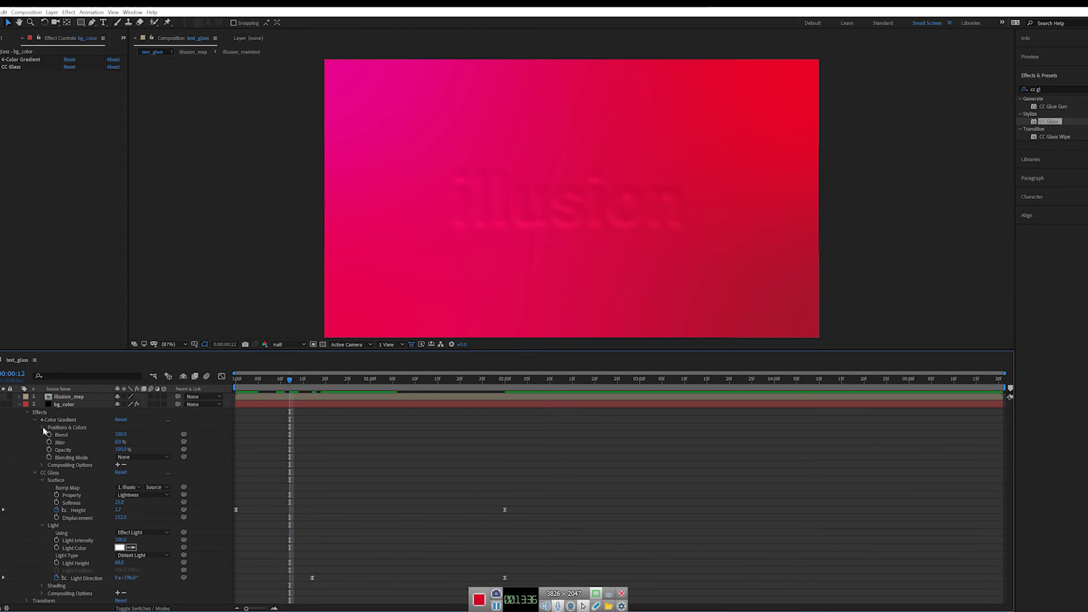
{"action": "left_click", "coordinate": [43, 428]}
{"action": "left_click", "coordinate": [70, 435]}
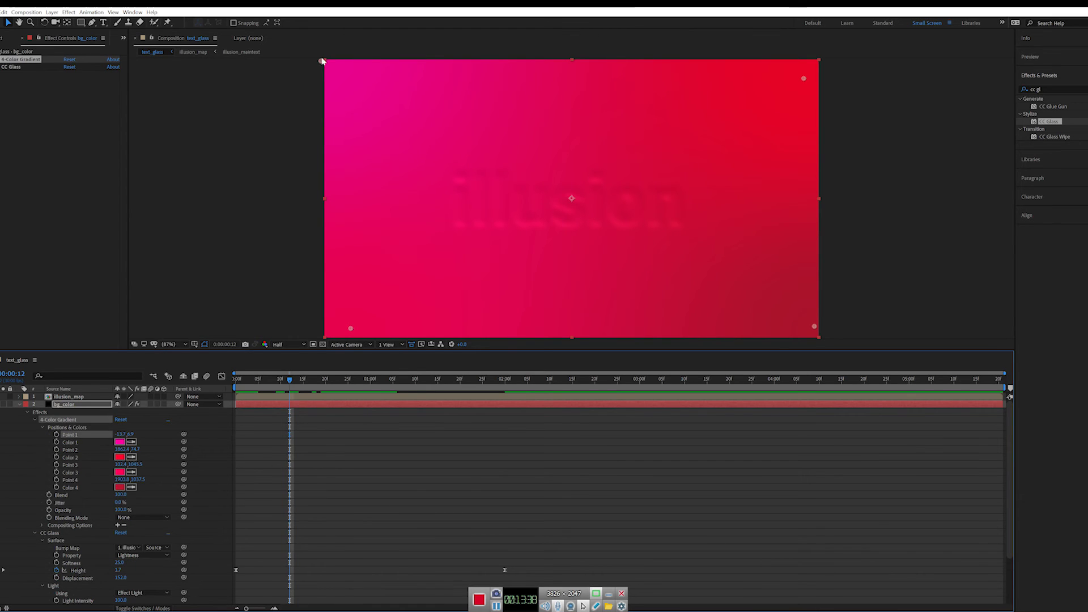
{"action": "left_click_drag", "start_coordinate": [118, 435], "coordinate": [124, 423]}
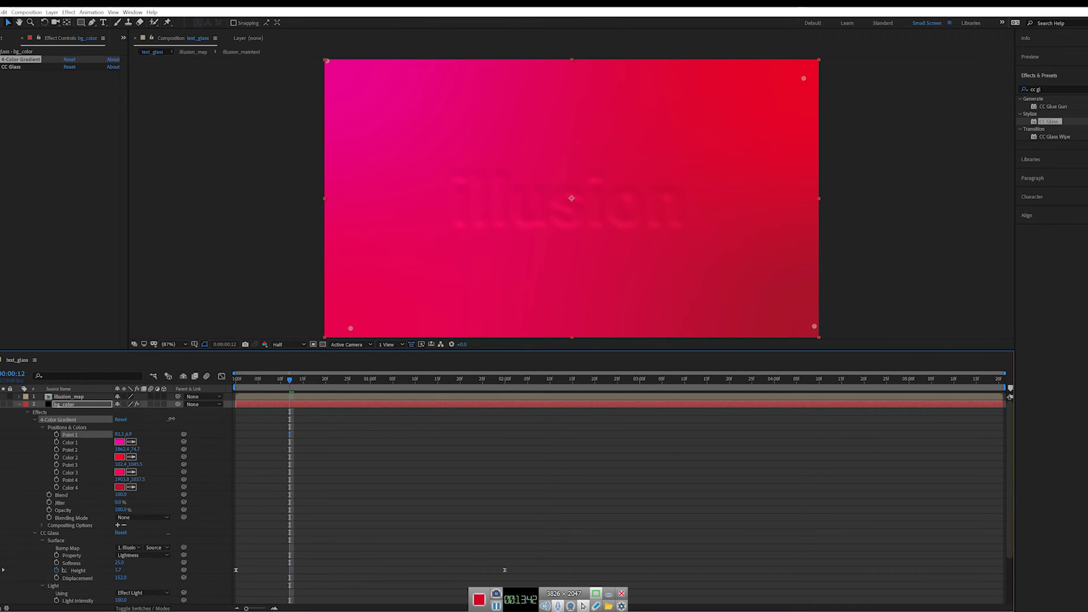
{"action": "left_click_drag", "start_coordinate": [125, 434], "coordinate": [120, 435]}
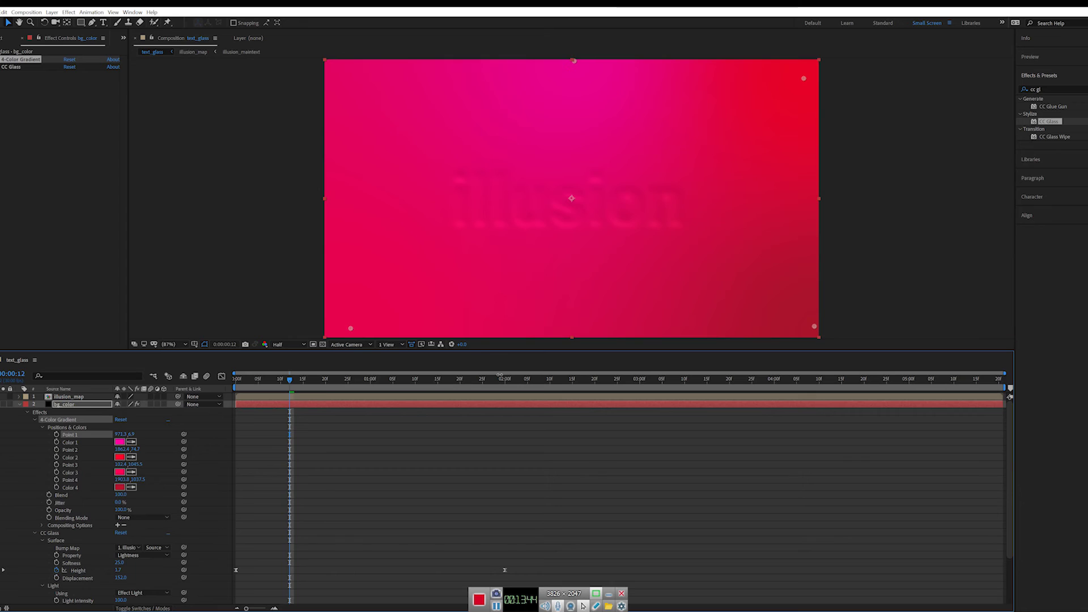
Keyframe Point 1 at 0s, then move it to the top-left corner at two seconds.
{"action": "left_click", "coordinate": [57, 435]}
{"action": "left_click_drag", "start_coordinate": [256, 439], "coordinate": [236, 434]}
{"action": "left_click_drag", "start_coordinate": [475, 388], "coordinate": [507, 395]}
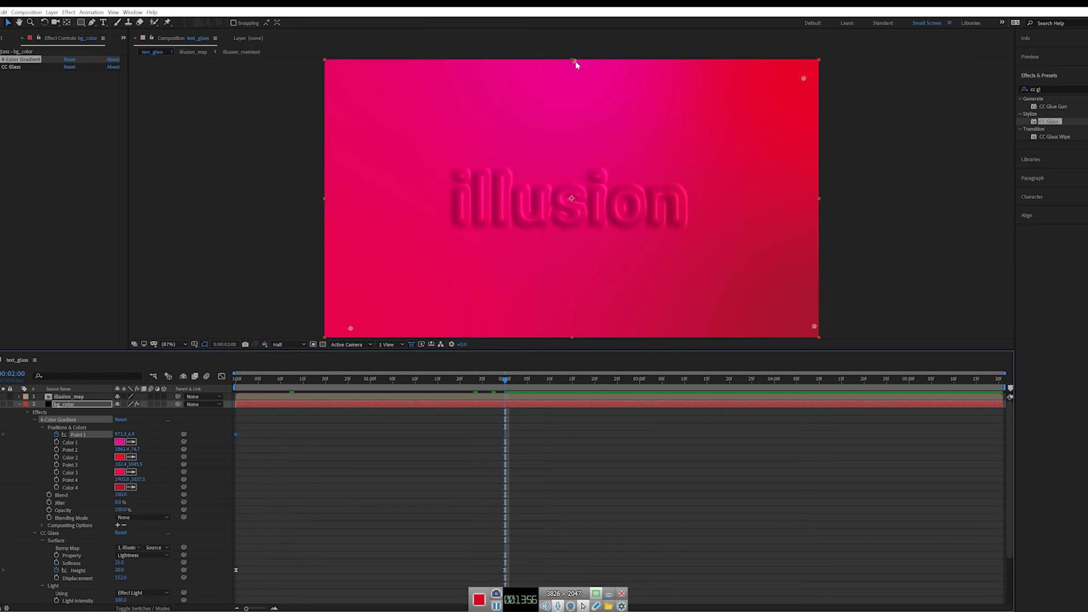
{"action": "left_click_drag", "start_coordinate": [574, 60], "coordinate": [450, 61]}
{"action": "left_click_drag", "start_coordinate": [375, 70], "coordinate": [312, 68]}
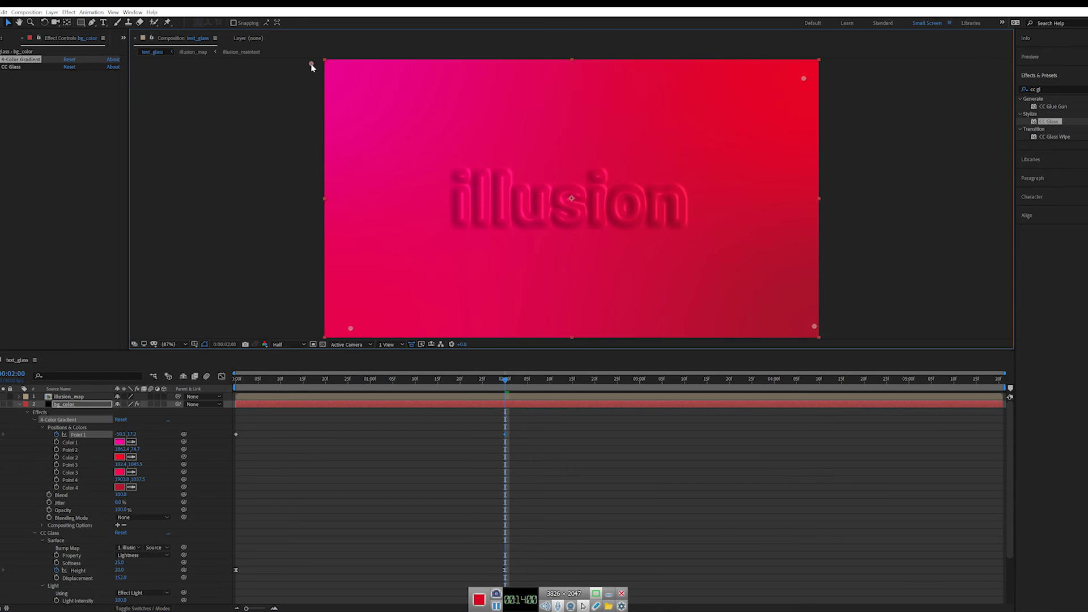
Apply Easy Ease to the Point 1 keyframes and return to the start.
{"action": "left_click_drag", "start_coordinate": [532, 428], "coordinate": [231, 440]}
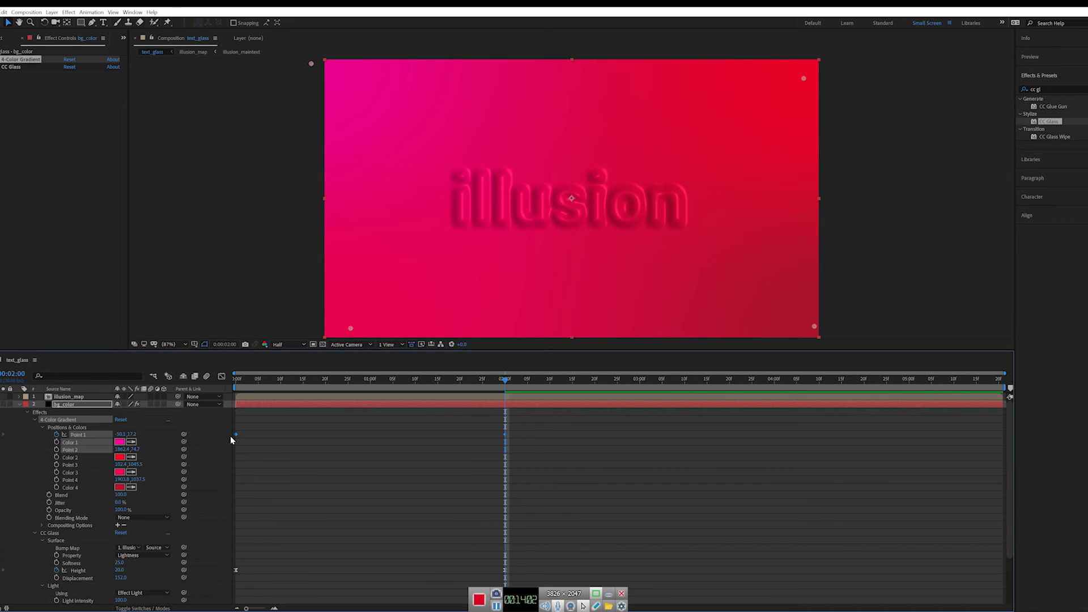
{"action": "right_click", "coordinate": [236, 435]}
{"action": "mouse_move", "coordinate": [316, 540]}
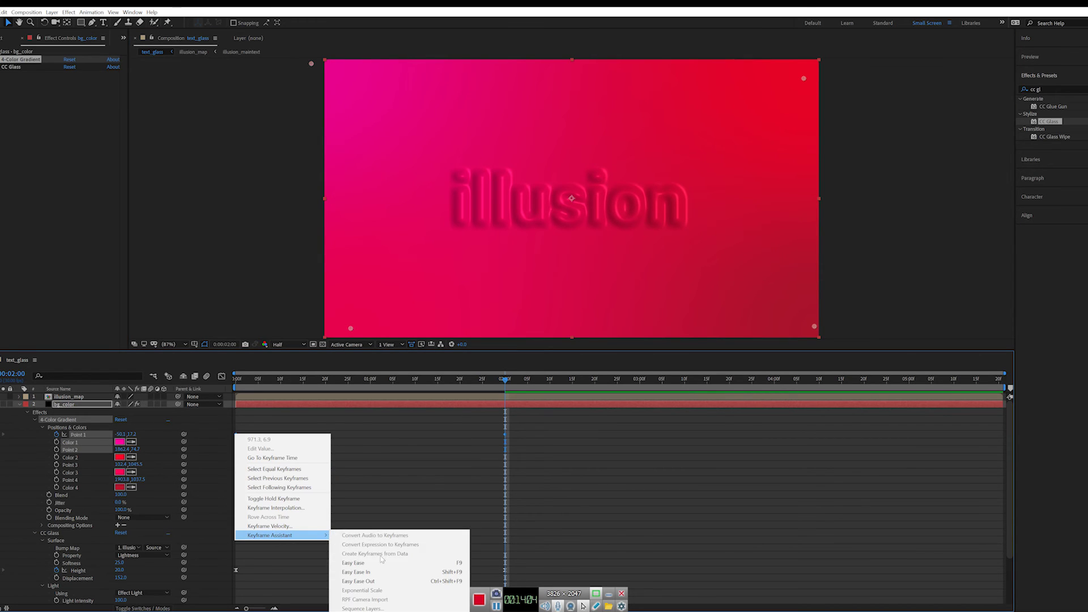
{"action": "left_click", "coordinate": [368, 556]}
{"action": "left_click", "coordinate": [334, 379]}
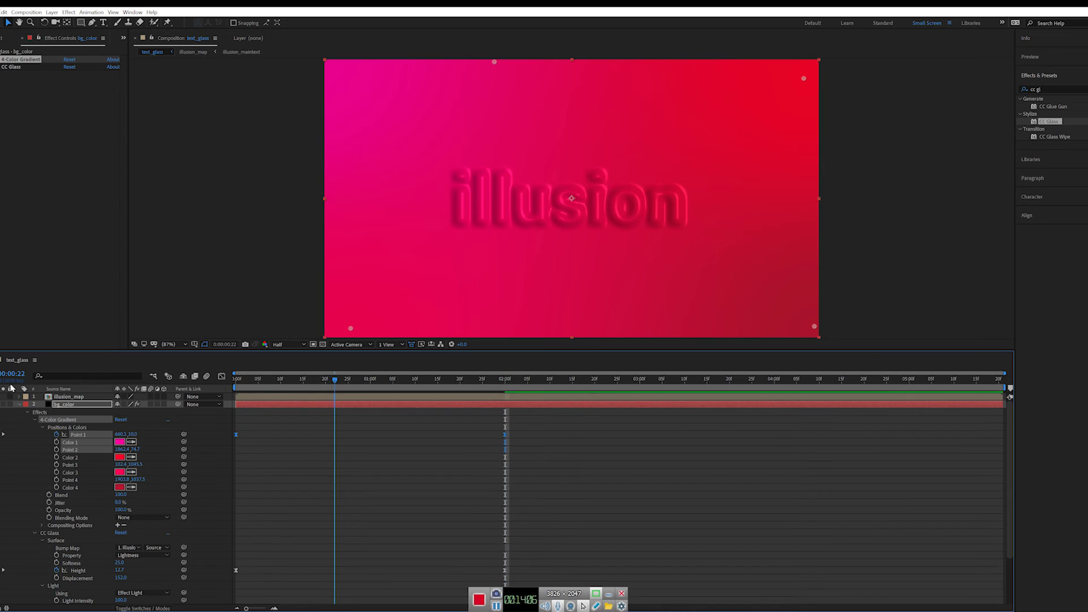
{"action": "left_click", "coordinate": [19, 404]}
{"action": "left_click", "coordinate": [262, 384]}
{"action": "key", "text": "Home"}
Reshape Point 1's speed graph so the motion starts slower and peaks later.
{"action": "key", "text": "u"}
{"action": "left_click_drag", "start_coordinate": [528, 418], "coordinate": [221, 426]}
{"action": "left_click", "coordinate": [222, 376]}
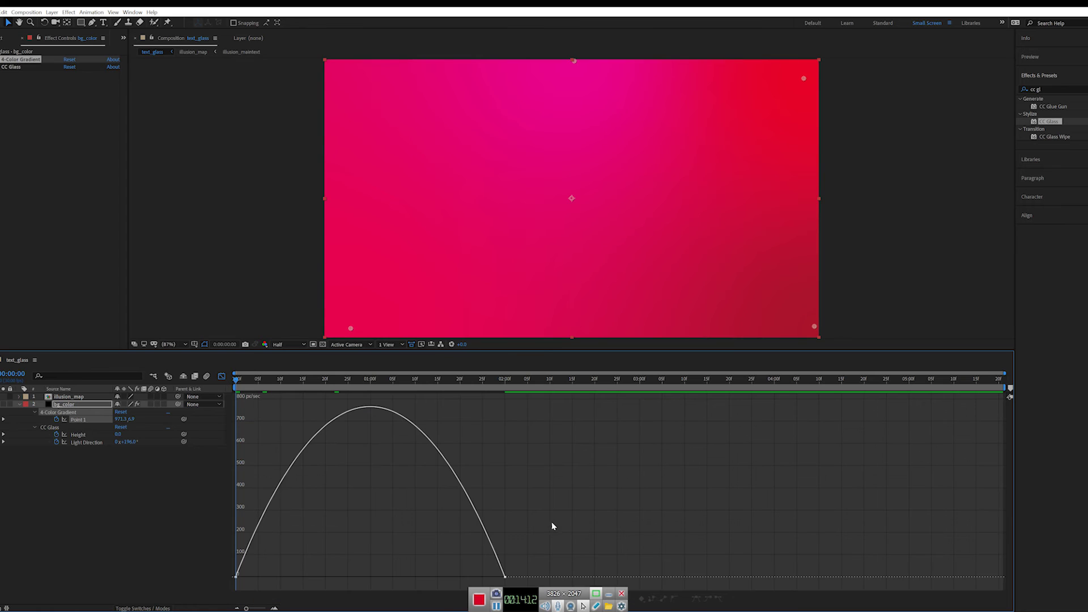
{"action": "left_click_drag", "start_coordinate": [554, 519], "coordinate": [384, 577]}
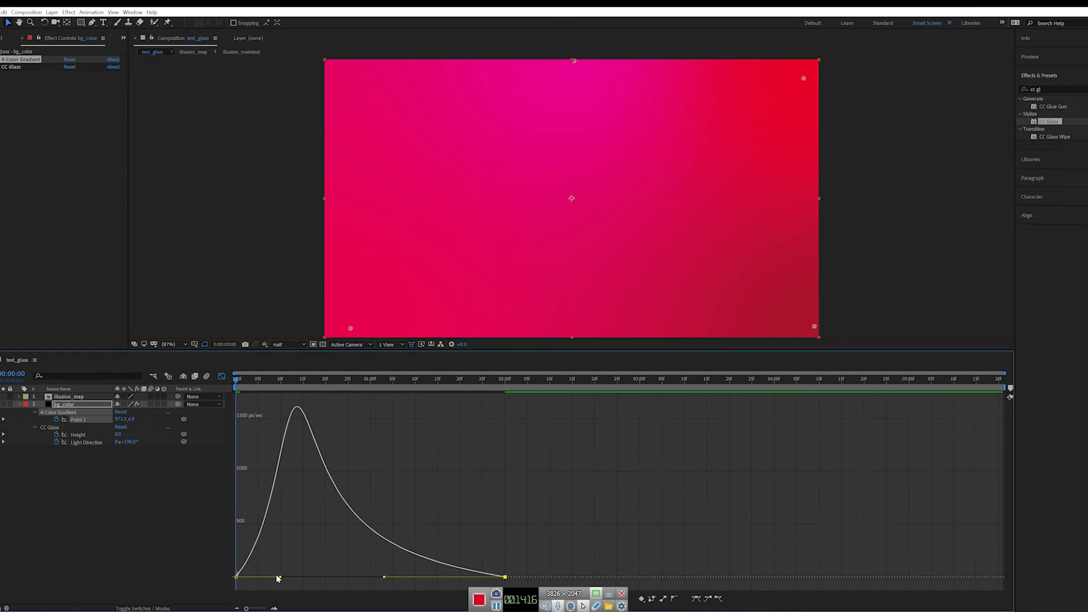
{"action": "left_click_drag", "start_coordinate": [278, 578], "coordinate": [351, 581]}
{"action": "left_click", "coordinate": [205, 495]}
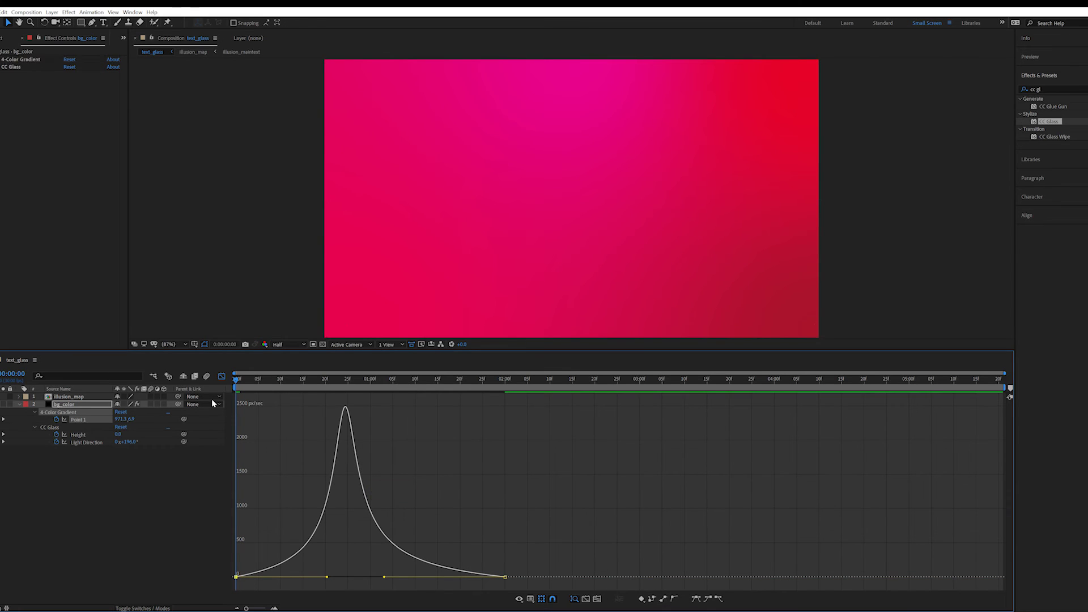
{"action": "left_click", "coordinate": [222, 376]}
Preview the gradient animation and select the CC Glass effect on bg_color.
{"action": "key", "text": "space"}
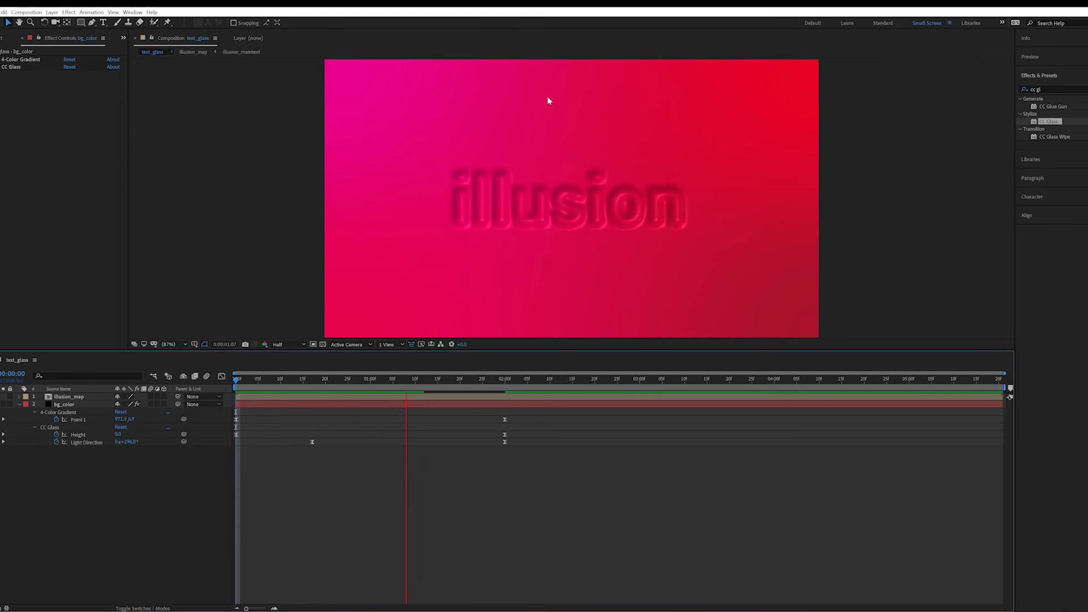
{"action": "key", "text": "space"}
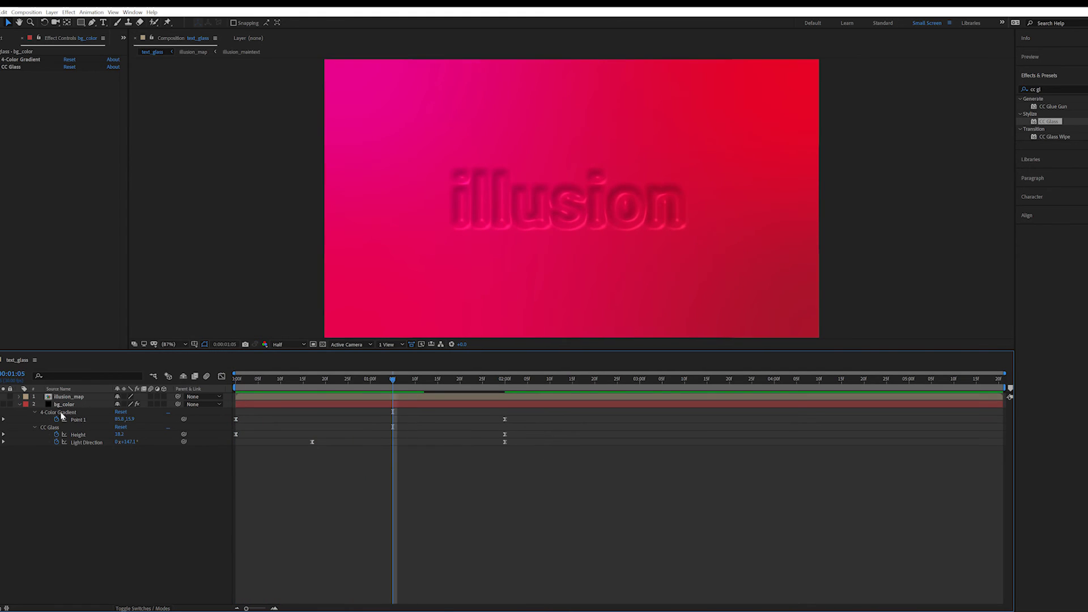
{"action": "left_click", "coordinate": [64, 404]}
{"action": "left_click", "coordinate": [17, 67]}
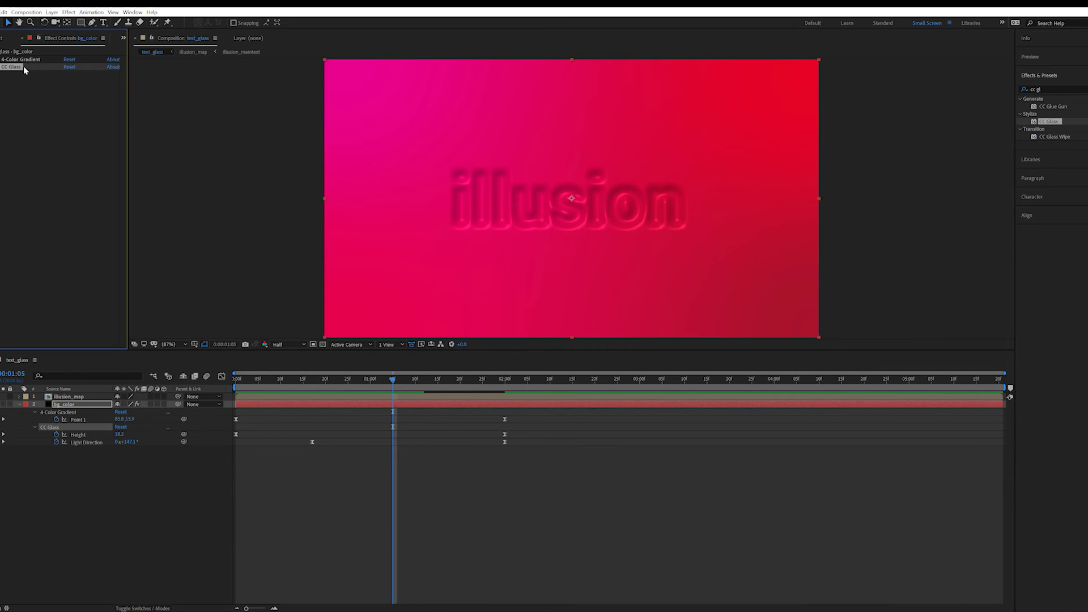
Duplicate CC Glass and set CC Glass 2's Light Intensity to 400.
{"action": "key", "text": "ctrl+d"}
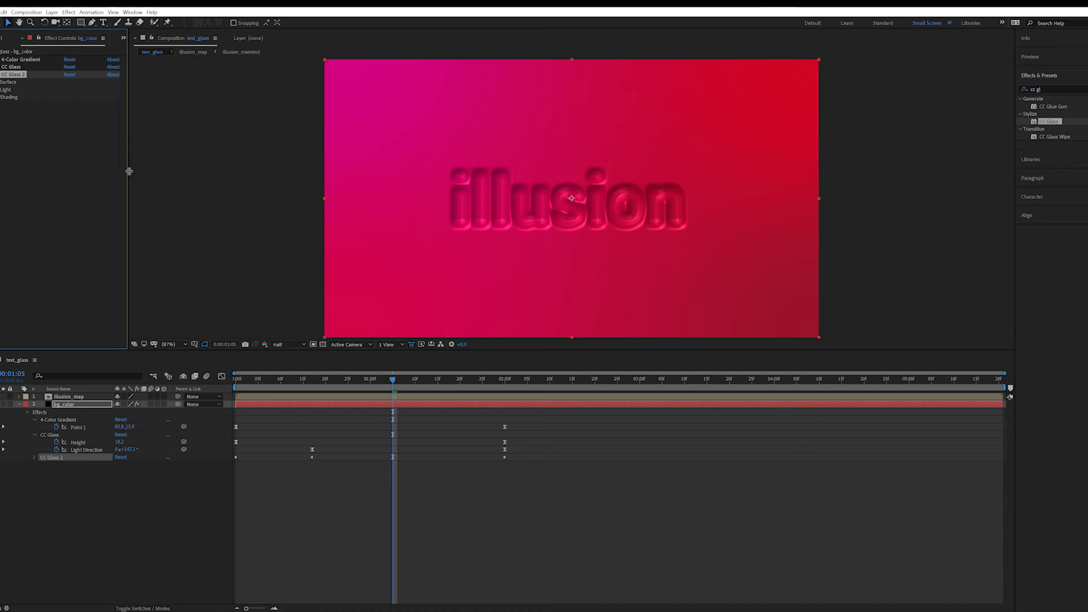
{"action": "left_click", "coordinate": [2, 90]}
{"action": "left_click", "coordinate": [70, 104]}
{"action": "type", "text": "400"}
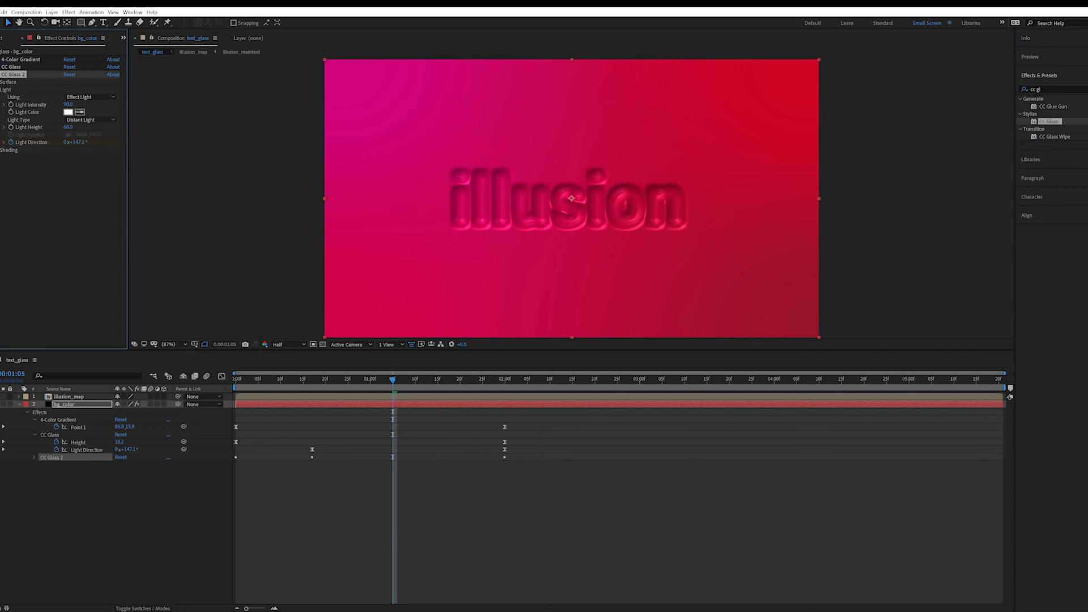
Lower CC Glass 2's surface Softness to 16.7 and preview from the first frame.
{"action": "left_click", "coordinate": [2, 82]}
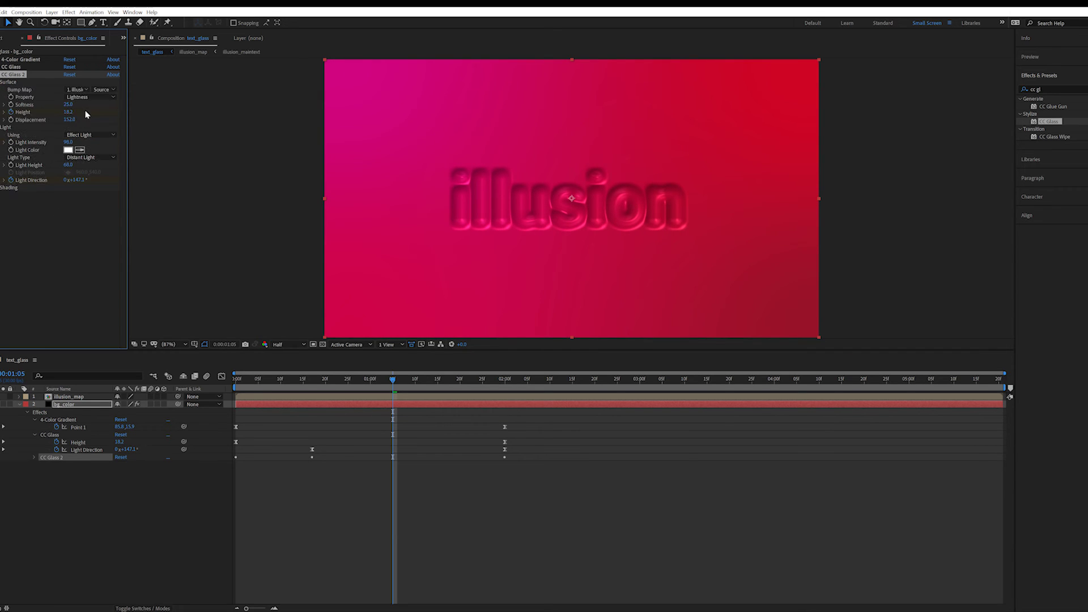
{"action": "left_click_drag", "start_coordinate": [68, 105], "coordinate": [57, 104]}
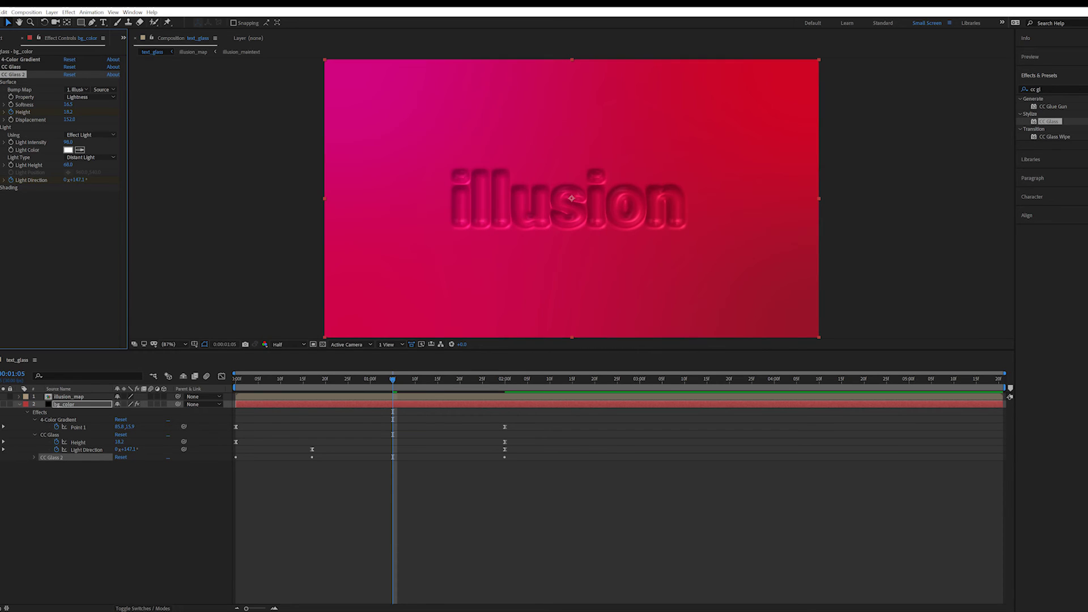
{"action": "left_click", "coordinate": [3, 188]}
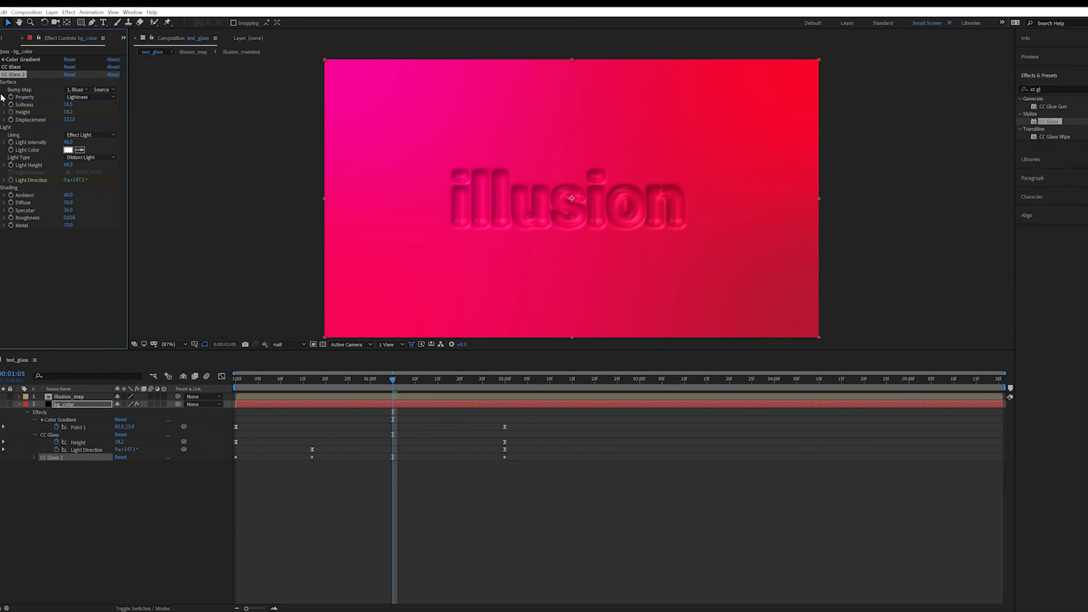
{"action": "left_click", "coordinate": [2, 74]}
{"action": "left_click_drag", "start_coordinate": [374, 390], "coordinate": [170, 388]}
{"action": "key", "text": "space"}
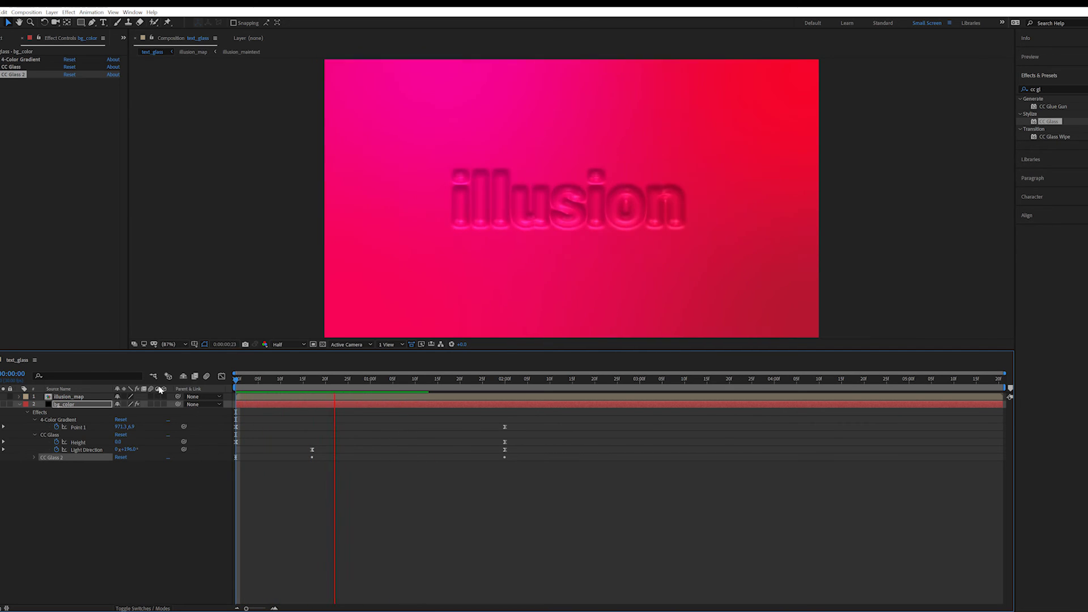
{"action": "key", "text": "space"}
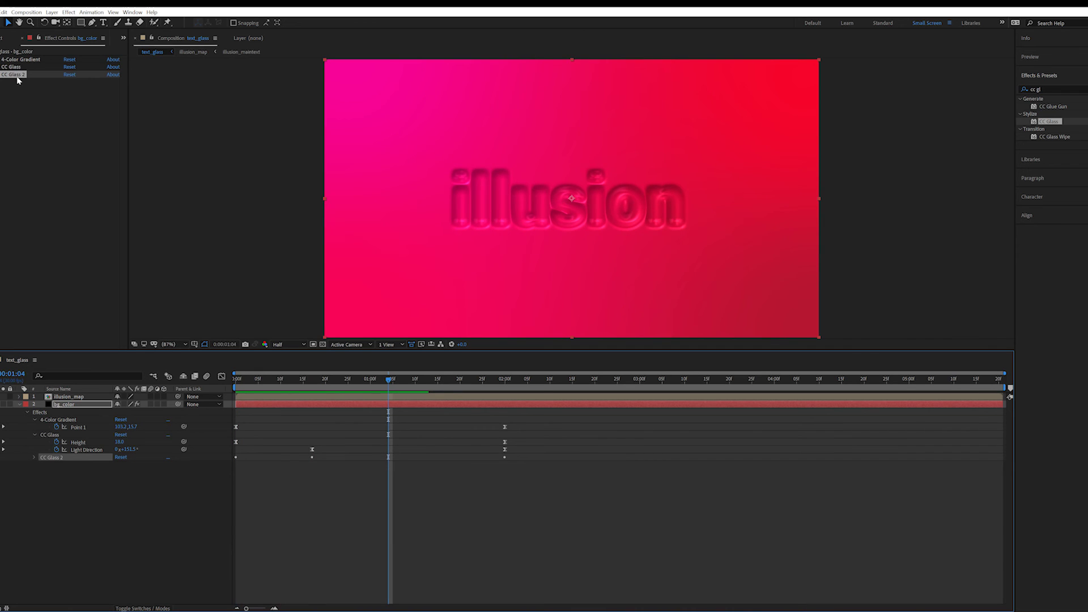
{"action": "left_click", "coordinate": [15, 79]}
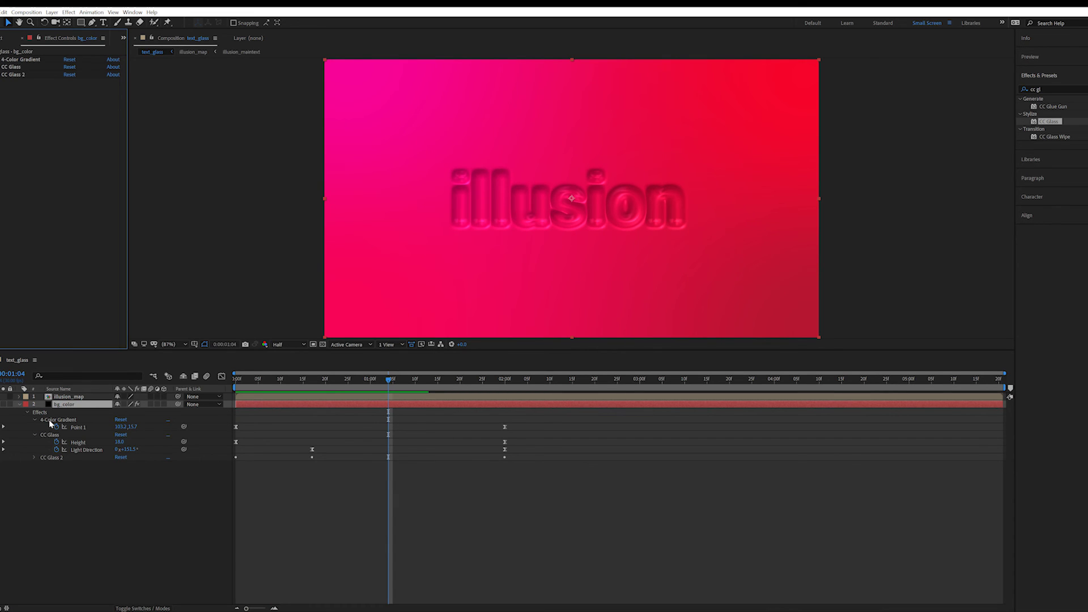
Add a Null 2 layer at the top of the stack and parent bg_color to it.
{"action": "left_click", "coordinate": [19, 404]}
{"action": "right_click", "coordinate": [63, 458]}
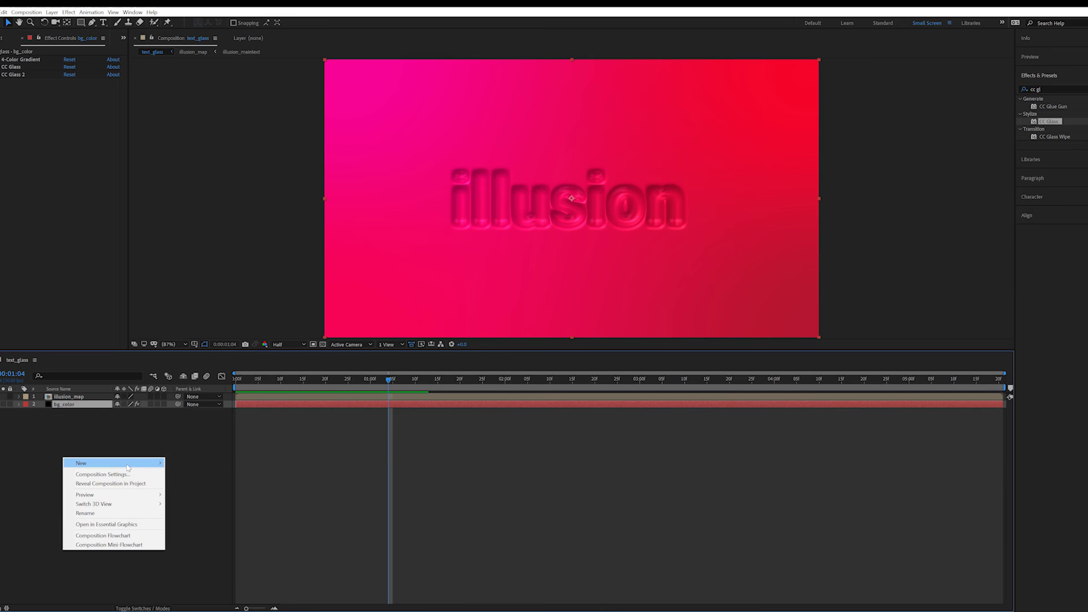
{"action": "mouse_move", "coordinate": [137, 463]}
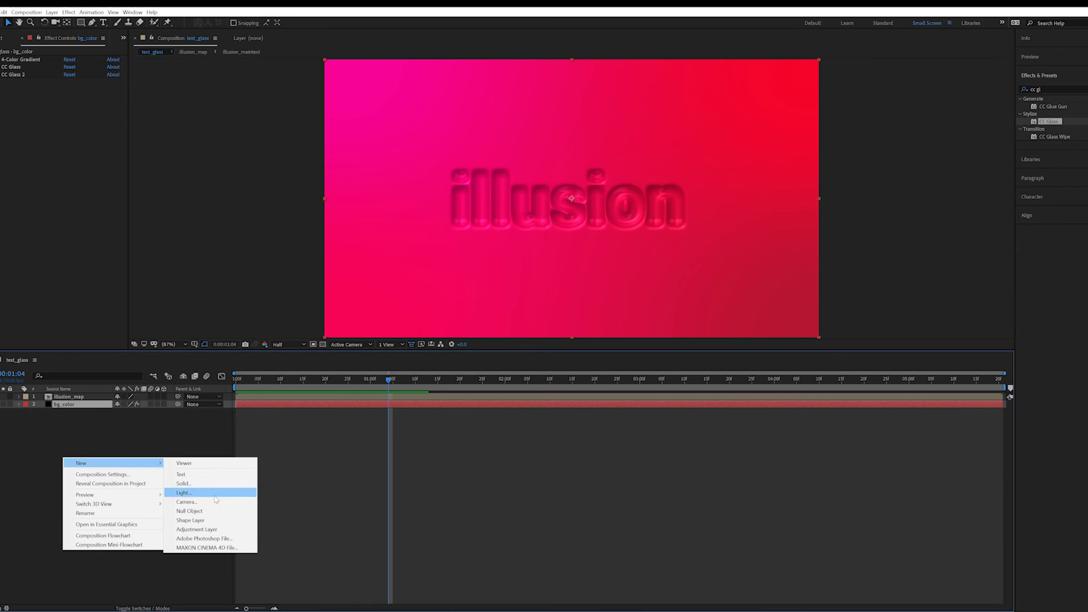
{"action": "left_click", "coordinate": [187, 511]}
{"action": "left_click", "coordinate": [63, 405]}
{"action": "left_click_drag", "start_coordinate": [75, 407], "coordinate": [75, 399]}
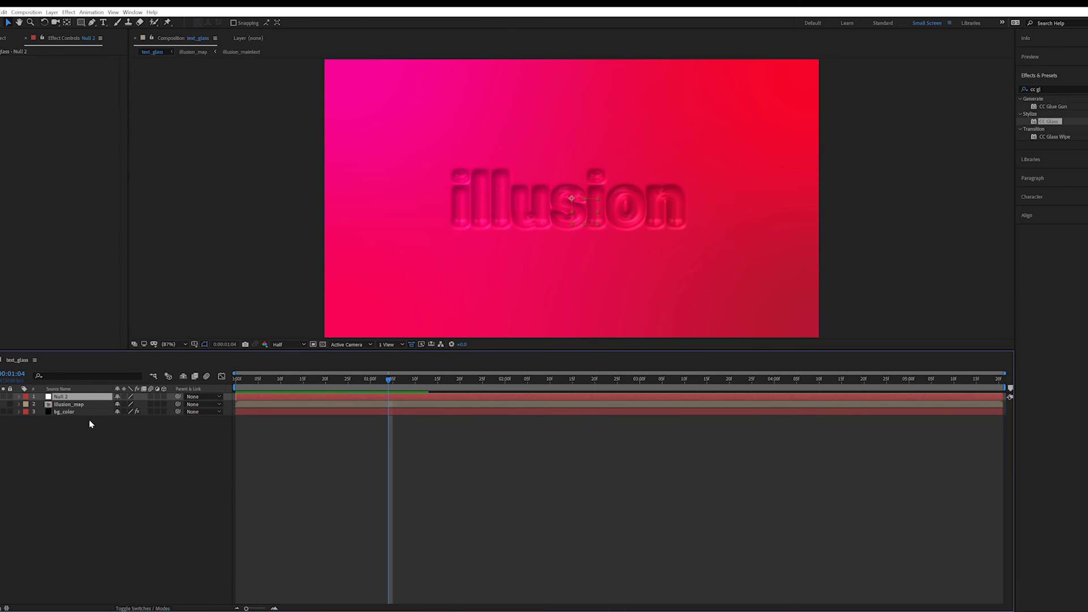
{"action": "left_click", "coordinate": [90, 424]}
{"action": "left_click", "coordinate": [70, 413]}
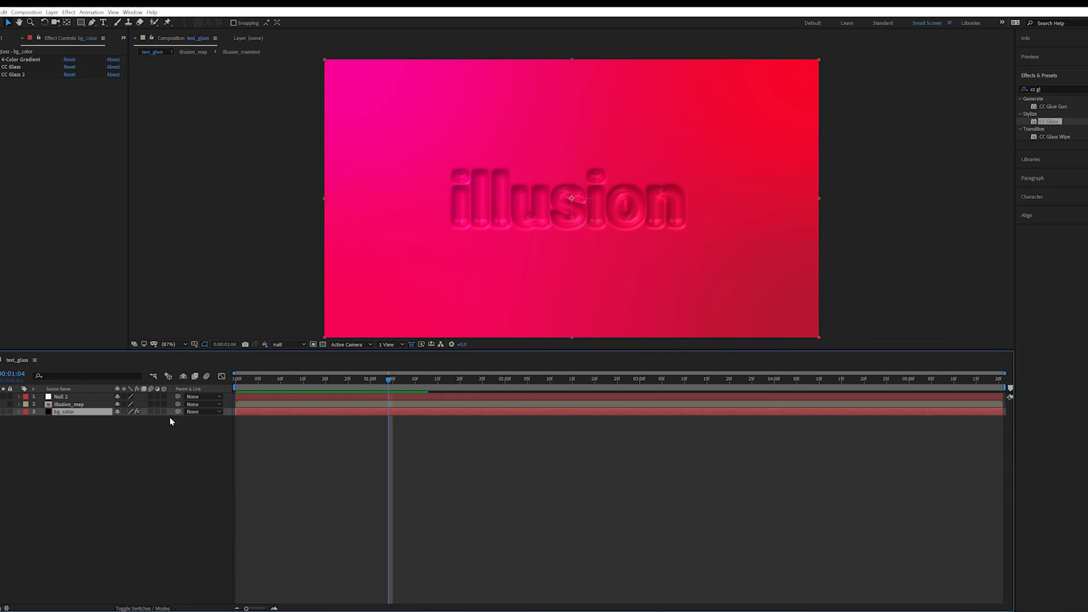
{"action": "left_click_drag", "start_coordinate": [177, 414], "coordinate": [72, 398]}
{"action": "left_click", "coordinate": [120, 442]}
Keyframe Null 2's Scale at 100% at two seconds and enlarged at frame 0.
{"action": "left_click_drag", "start_coordinate": [309, 380], "coordinate": [357, 387]}
{"action": "left_click", "coordinate": [148, 412]}
{"action": "left_click", "coordinate": [56, 389]}
{"action": "left_click", "coordinate": [78, 398]}
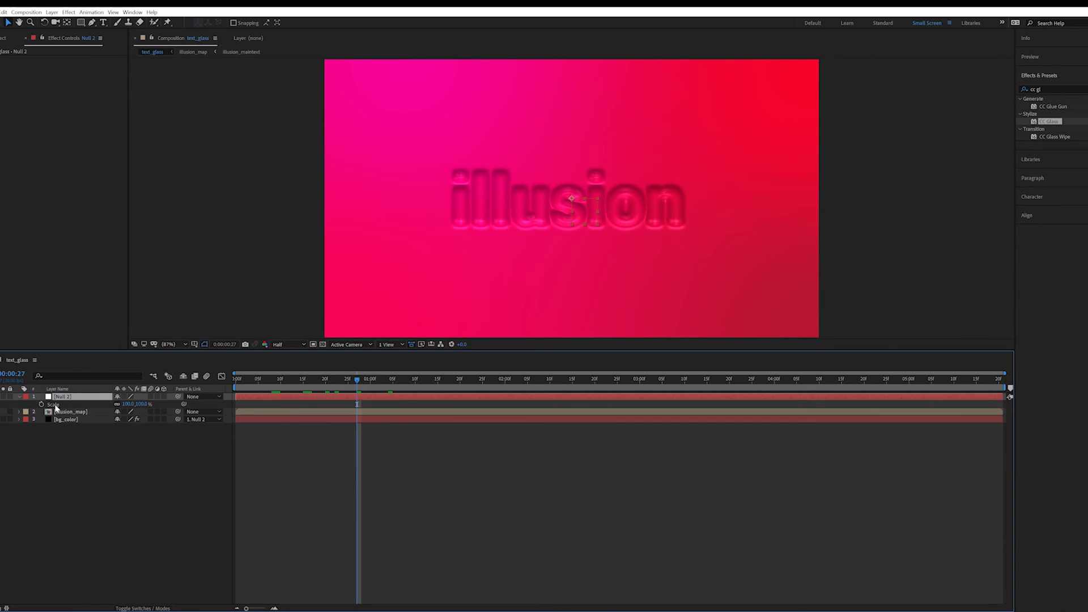
{"action": "left_click_drag", "start_coordinate": [358, 378], "coordinate": [504, 387]}
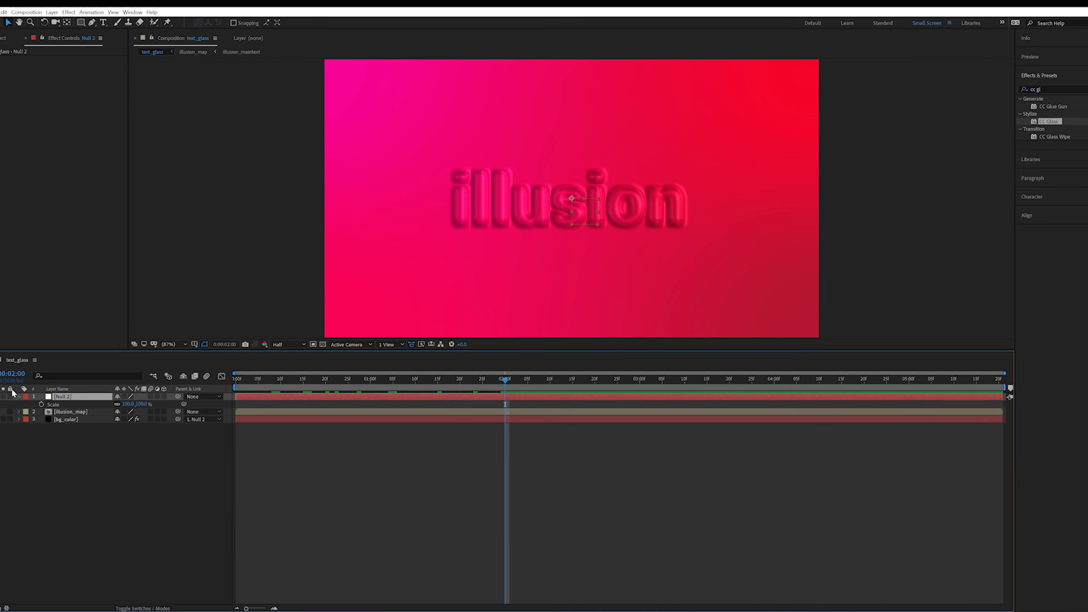
{"action": "left_click", "coordinate": [42, 403]}
{"action": "left_click_drag", "start_coordinate": [482, 389], "coordinate": [219, 396]}
{"action": "left_click_drag", "start_coordinate": [139, 404], "coordinate": [165, 399]}
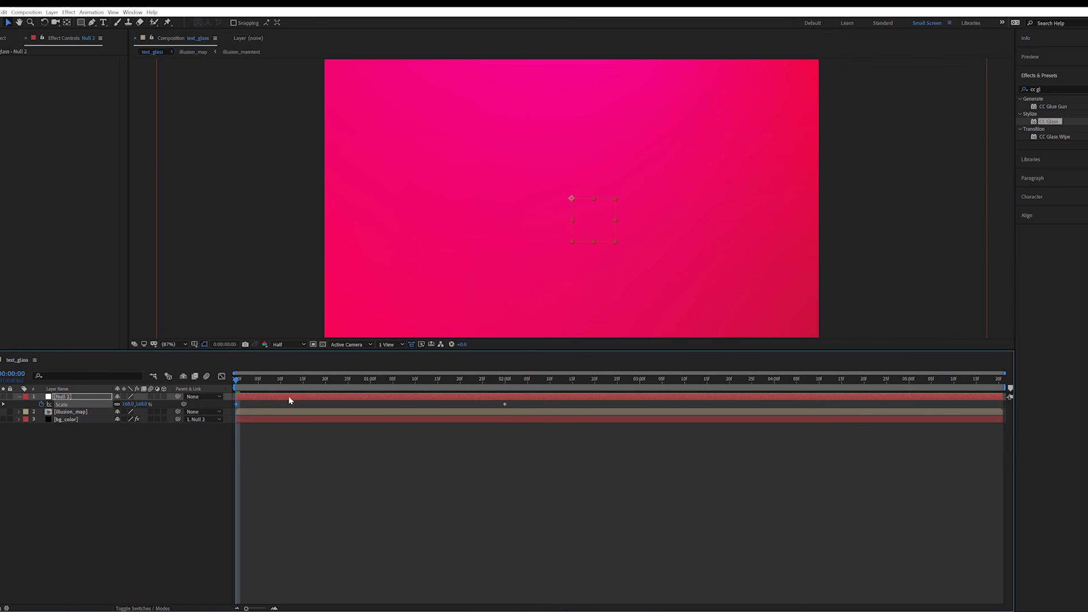
Apply Easy Ease to both Scale keyframes and lengthen the first keyframe's outgoing influence in the speed graph.
{"action": "left_click_drag", "start_coordinate": [517, 411], "coordinate": [221, 408]}
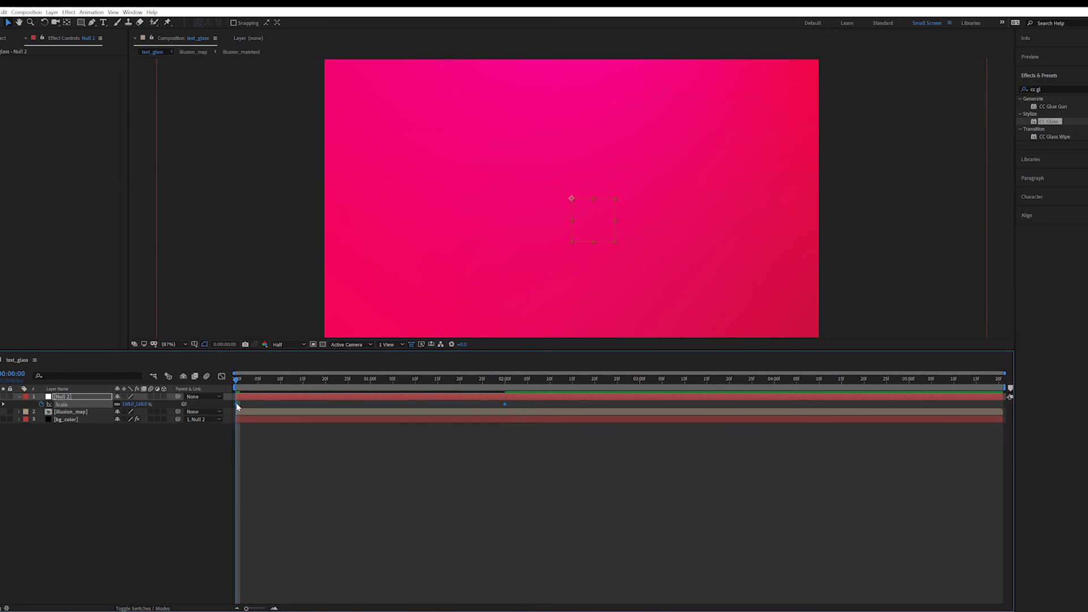
{"action": "right_click", "coordinate": [236, 404]}
{"action": "mouse_move", "coordinate": [306, 505]}
{"action": "left_click", "coordinate": [371, 529]}
{"action": "left_click", "coordinate": [222, 376]}
{"action": "left_click_drag", "start_coordinate": [547, 514], "coordinate": [380, 408]}
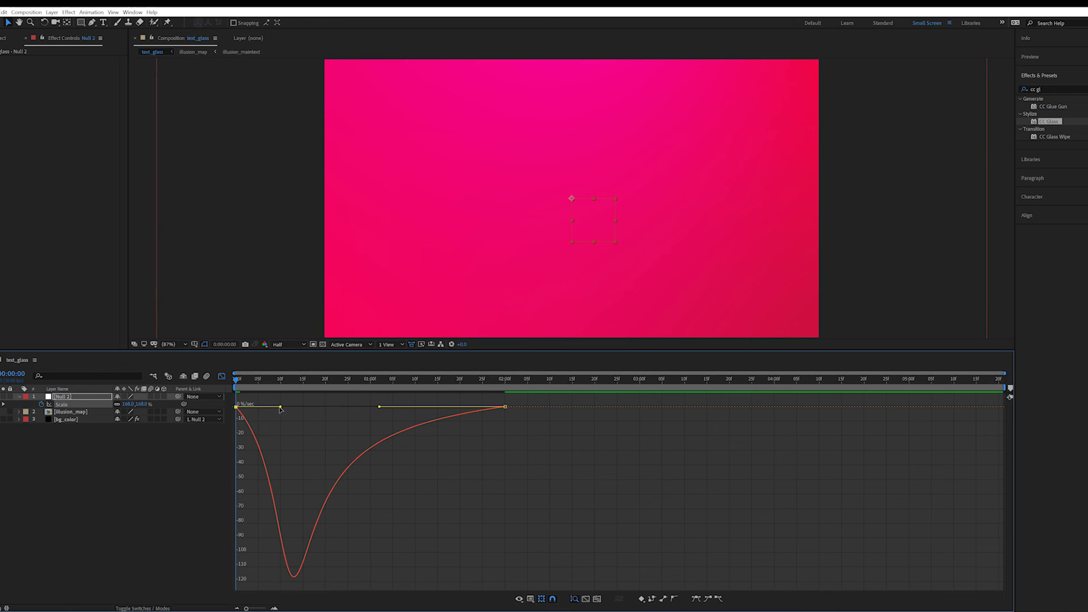
{"action": "left_click_drag", "start_coordinate": [295, 407], "coordinate": [331, 407]}
{"action": "left_click", "coordinate": [220, 377]}
Preview the scale-in animation from the start to check the deceleration.
{"action": "key", "text": "space"}
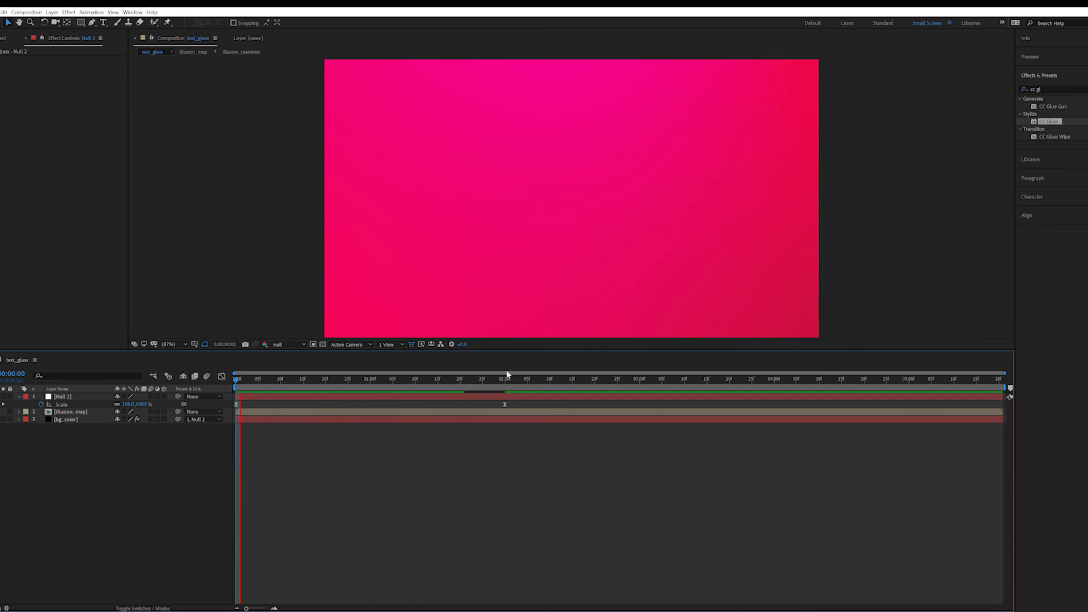
{"action": "left_click_drag", "start_coordinate": [272, 380], "coordinate": [230, 384]}
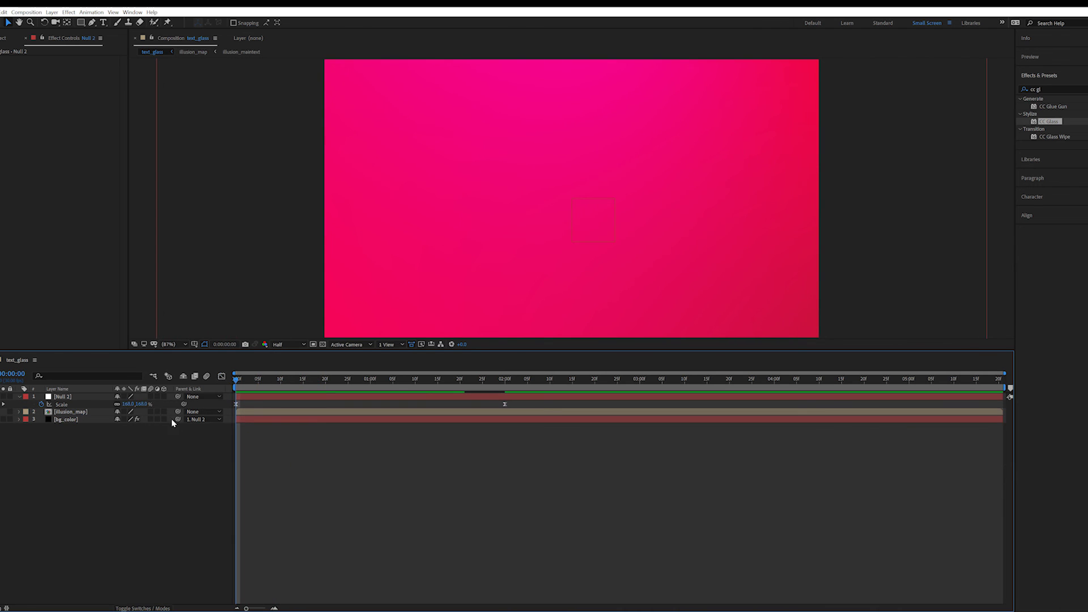
{"action": "key", "text": "ctrl+z"}
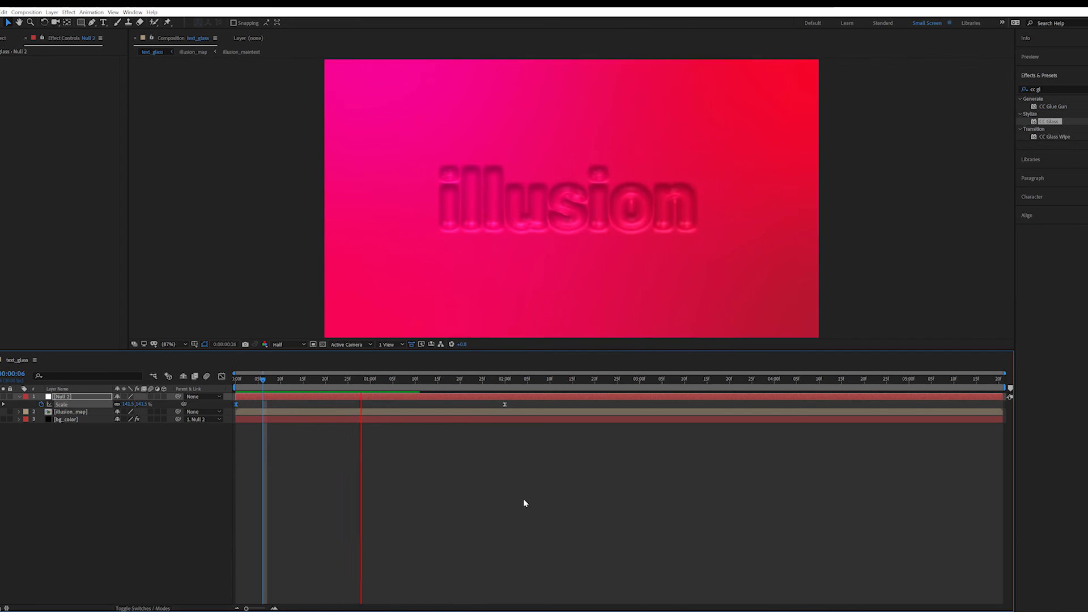
{"action": "key", "text": "space"}
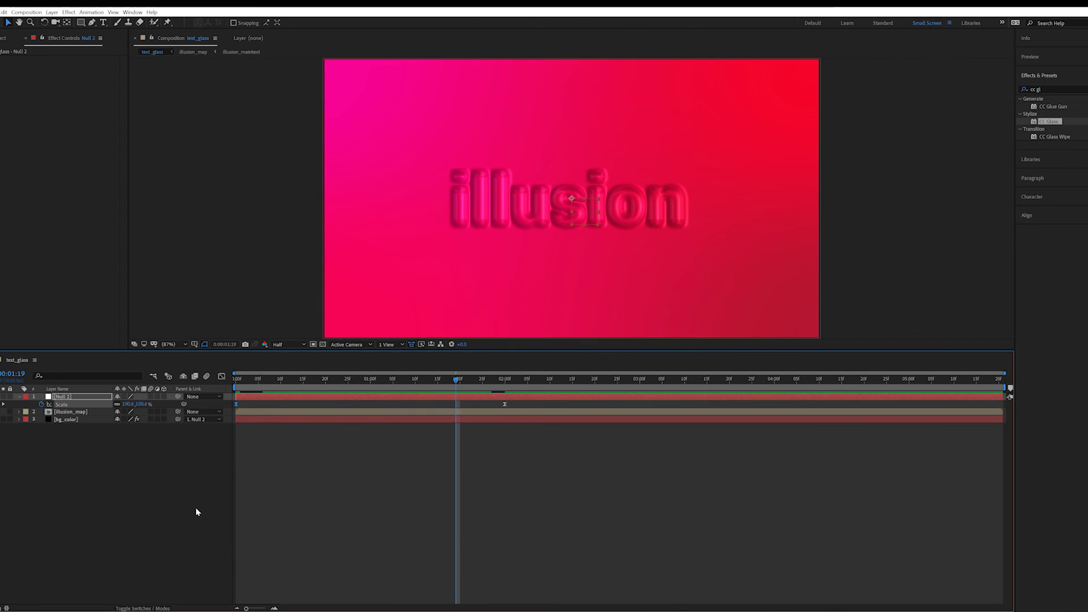
Set the bg_color gradient's Color 1 to cyan and make Colors 2 and 4 match it.
{"action": "left_click", "coordinate": [19, 398]}
{"action": "left_click", "coordinate": [68, 412]}
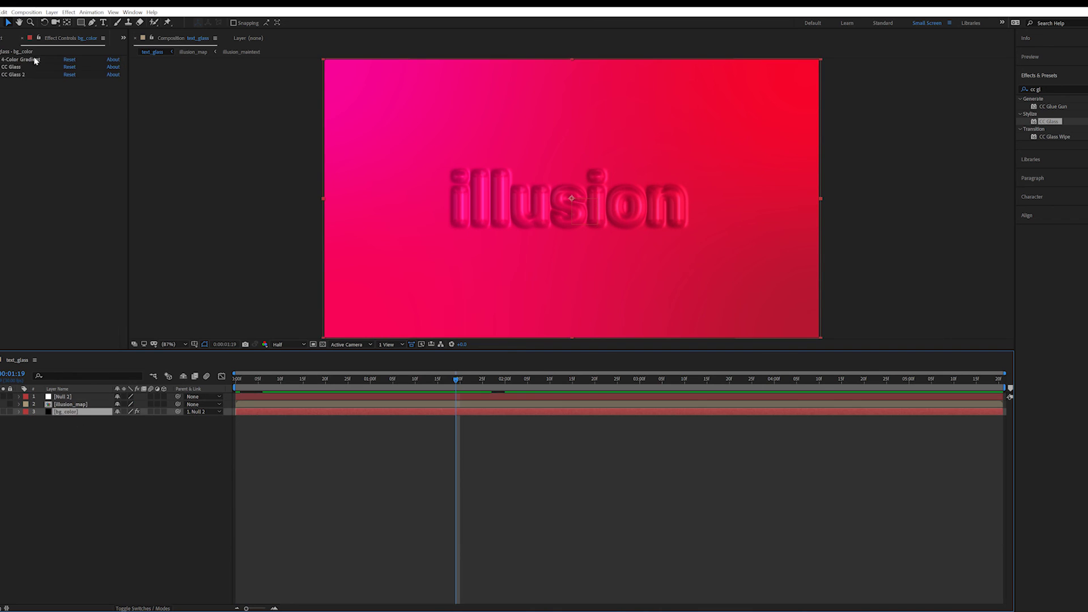
{"action": "left_click", "coordinate": [2, 59]}
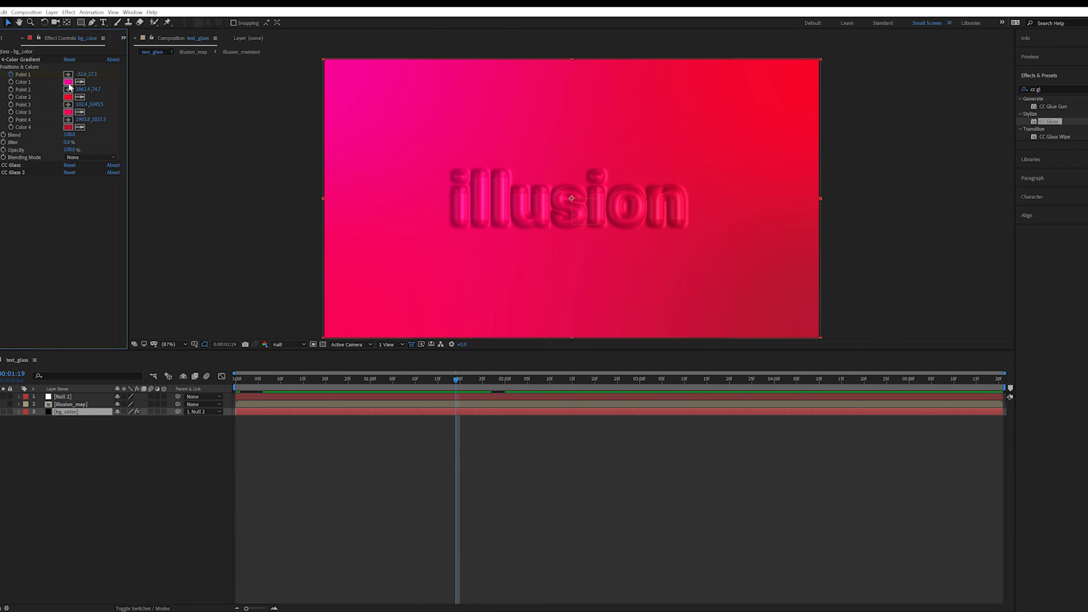
{"action": "left_click", "coordinate": [69, 83]}
{"action": "left_click", "coordinate": [466, 391]}
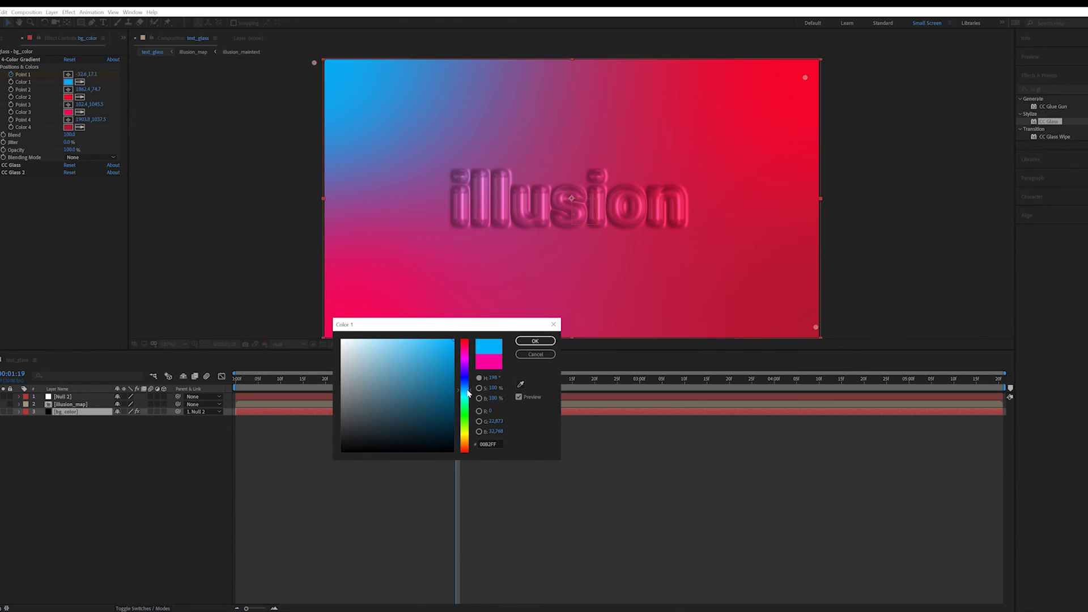
{"action": "left_click_drag", "start_coordinate": [468, 392], "coordinate": [469, 397]}
{"action": "left_click", "coordinate": [535, 341]}
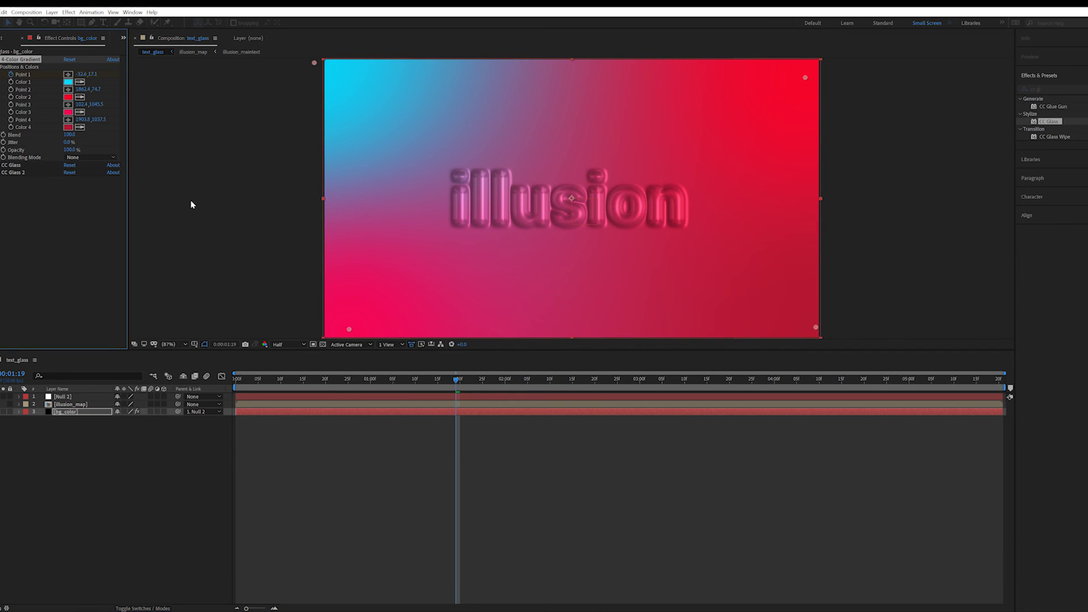
{"action": "left_click", "coordinate": [68, 81]}
{"action": "left_click", "coordinate": [80, 126]}
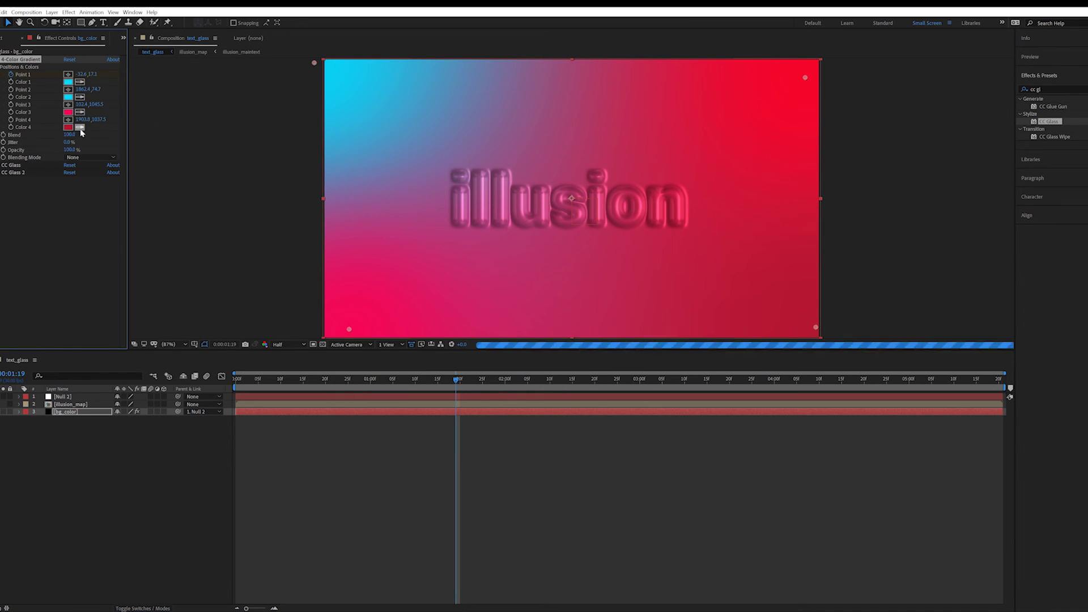
{"action": "left_click", "coordinate": [68, 94]}
Change gradient Color 3 to a lighter blue and Color 2 to a deep blue.
{"action": "left_click", "coordinate": [68, 111]}
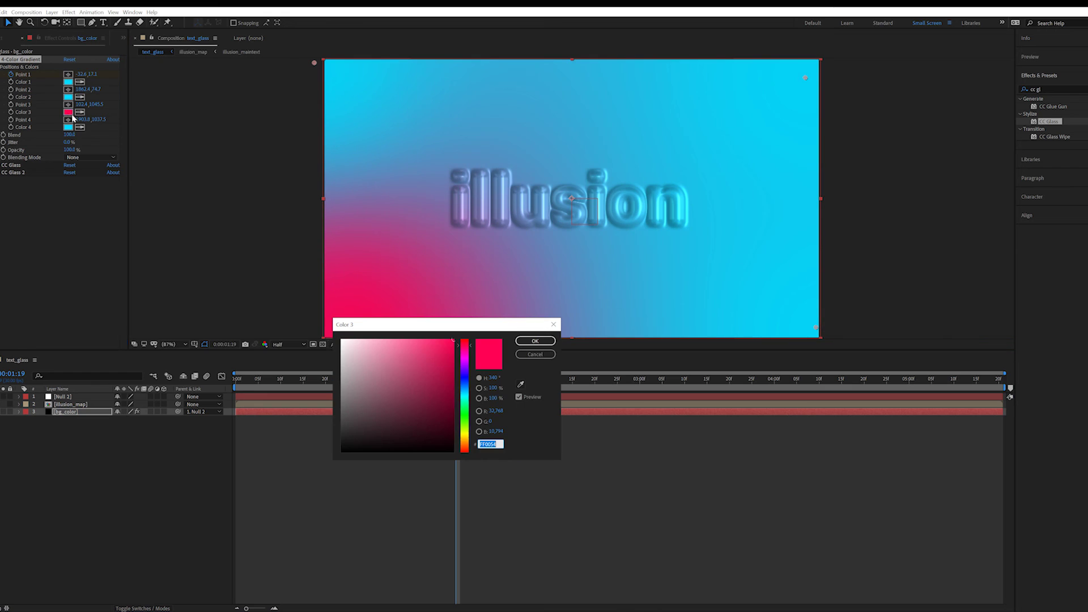
{"action": "left_click", "coordinate": [467, 389]}
{"action": "left_click_drag", "start_coordinate": [467, 389], "coordinate": [468, 389]}
{"action": "left_click", "coordinate": [536, 341]}
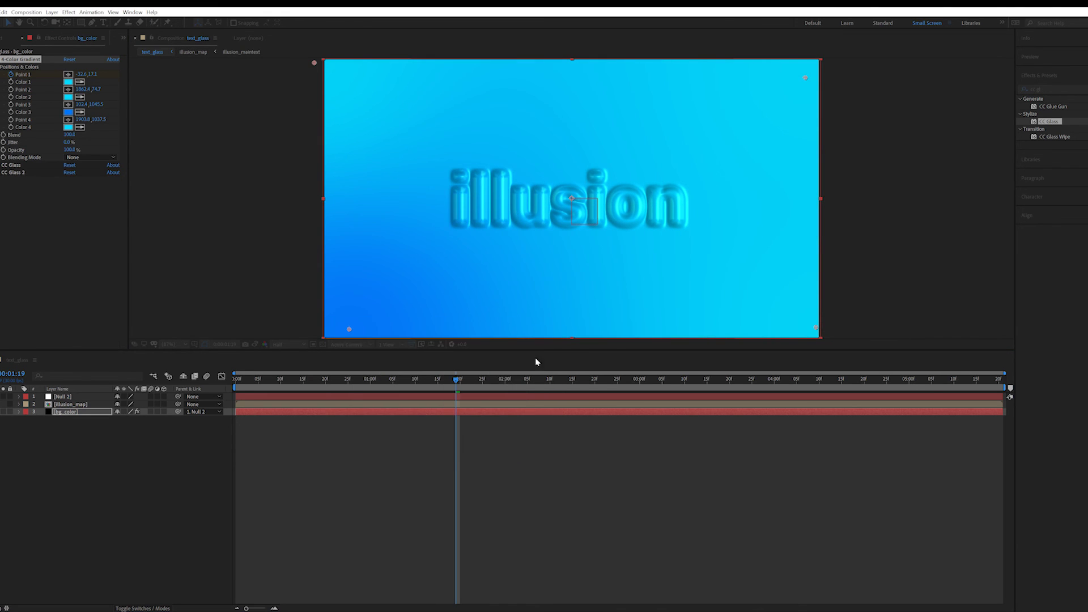
{"action": "left_click", "coordinate": [68, 97]}
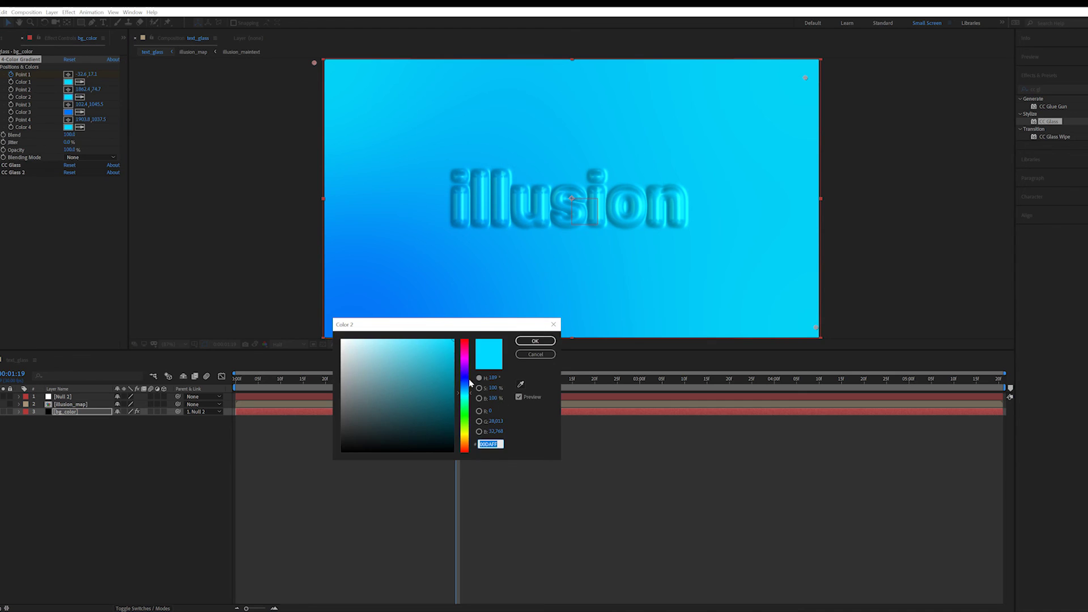
{"action": "left_click", "coordinate": [470, 385]}
{"action": "left_click", "coordinate": [535, 340]}
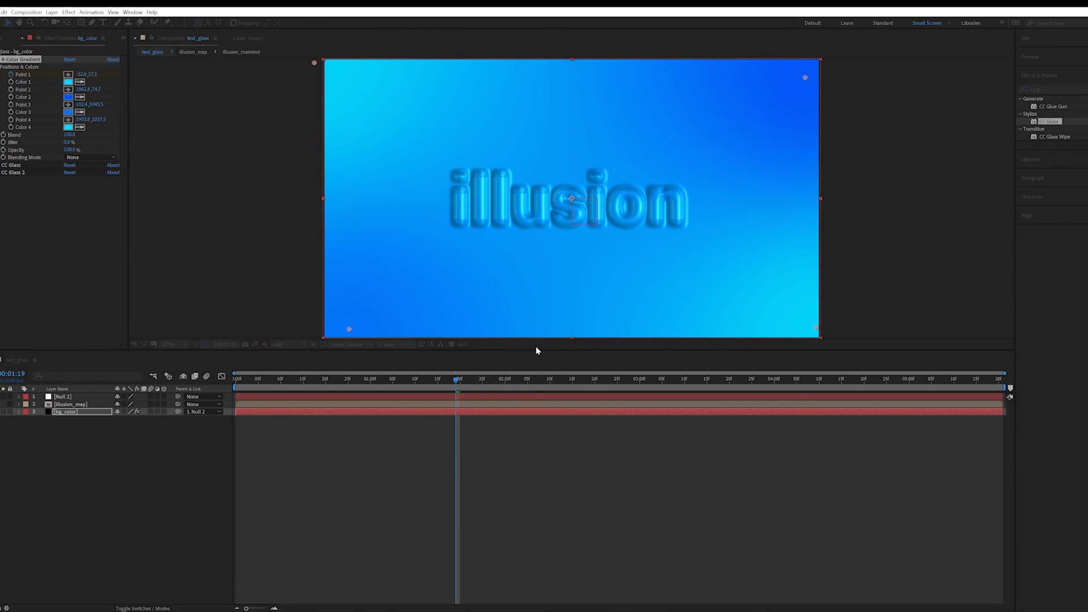
{"action": "left_click", "coordinate": [109, 495]}
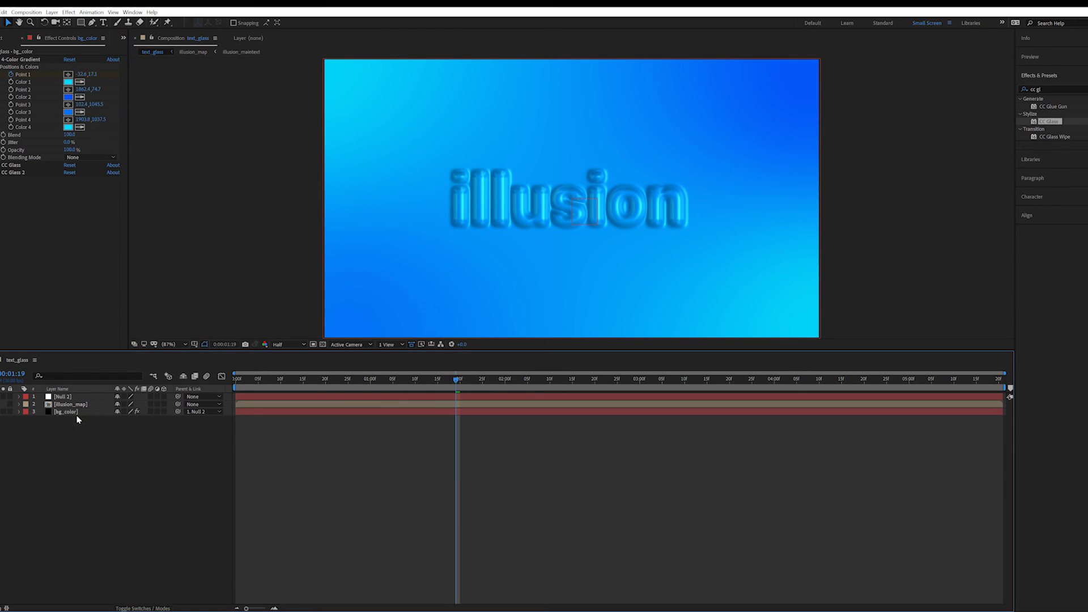
{"action": "key", "text": "ctrl+0"}
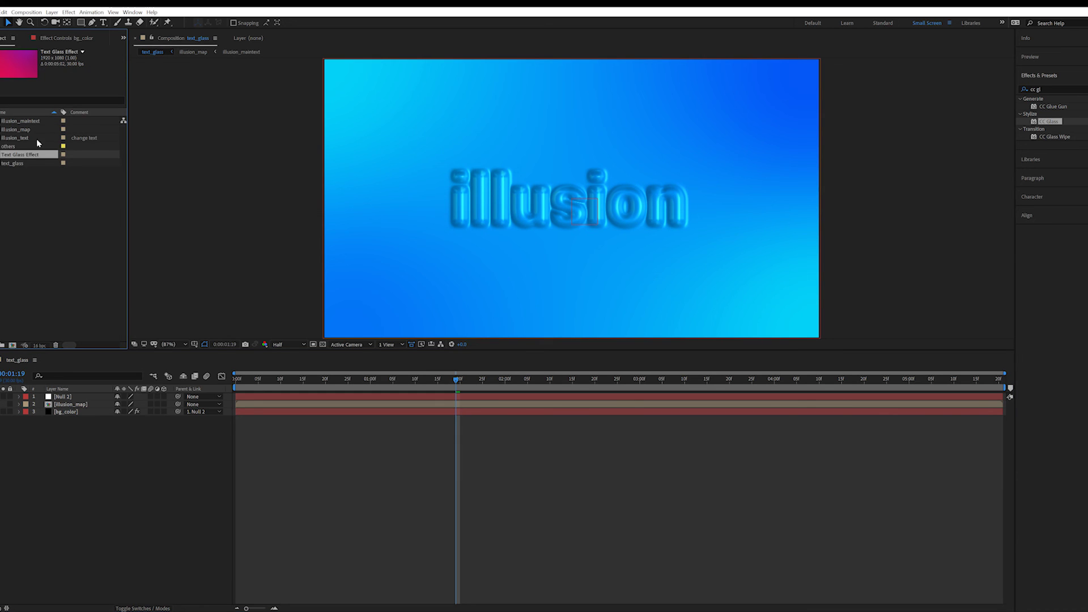
Change the illusion_text composition's text from 'illusion' to 'BOLD'.
{"action": "double_click", "coordinate": [18, 138]}
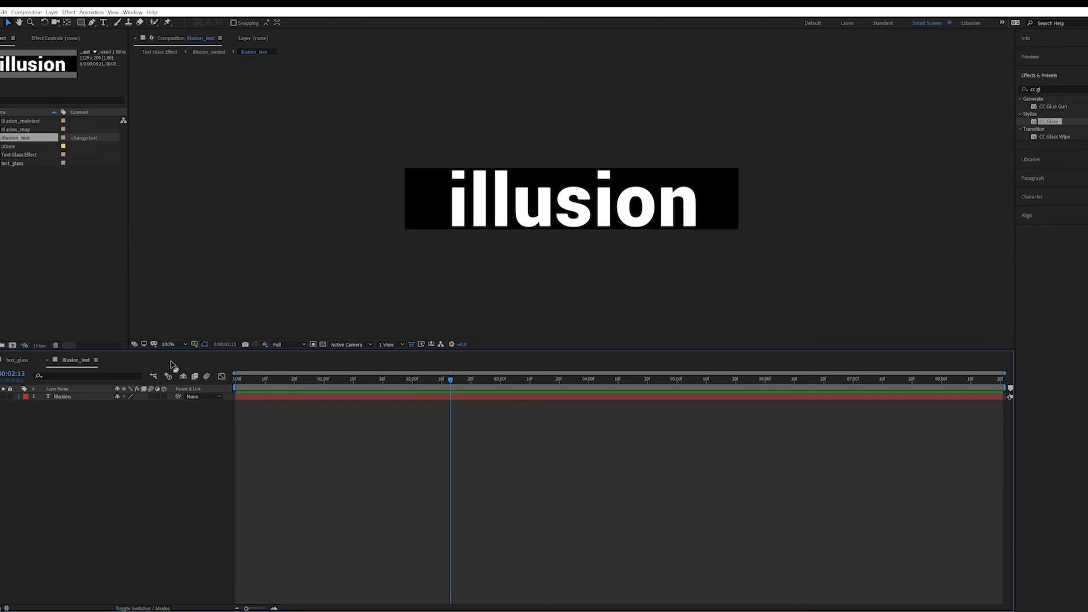
{"action": "left_click", "coordinate": [22, 164]}
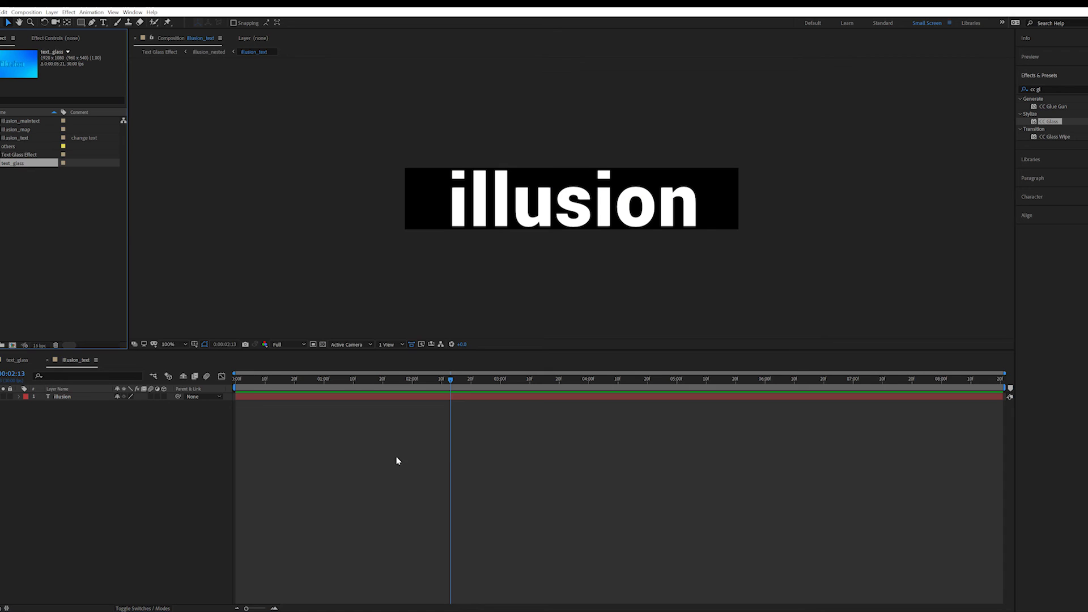
{"action": "left_click", "coordinate": [400, 397]}
{"action": "double_click", "coordinate": [547, 202]}
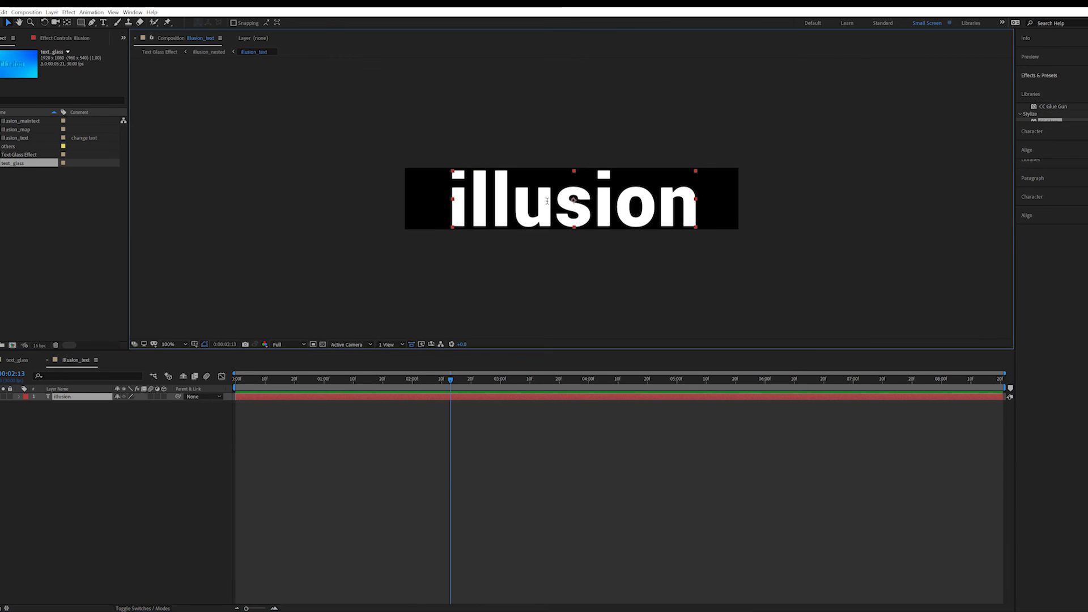
{"action": "type", "text": "BOLD"}
{"action": "left_click", "coordinate": [8, 23]}
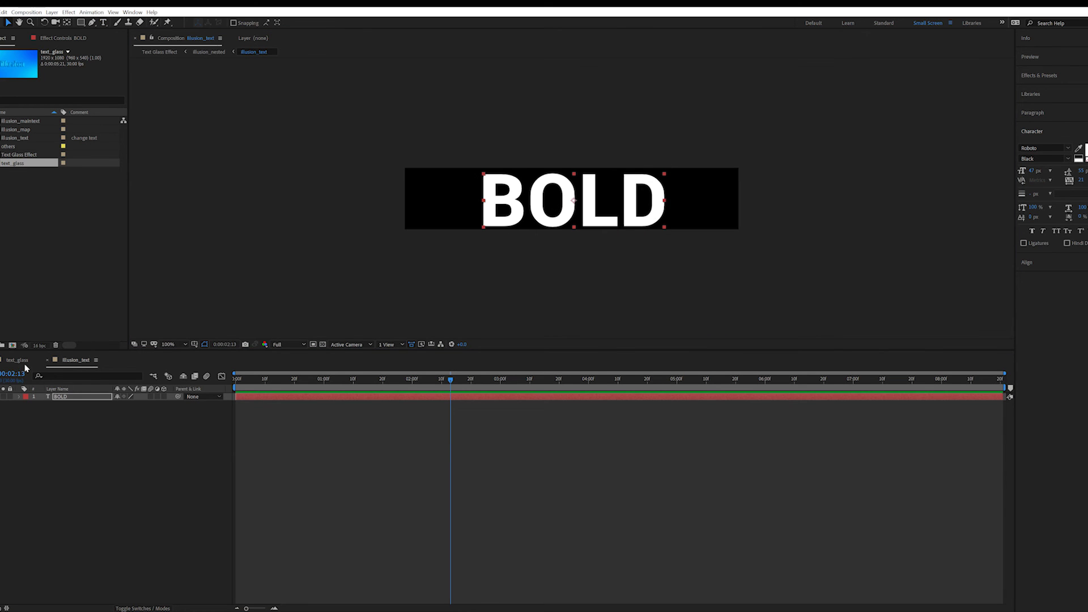
{"action": "left_click", "coordinate": [24, 364]}
{"action": "left_click", "coordinate": [77, 361]}
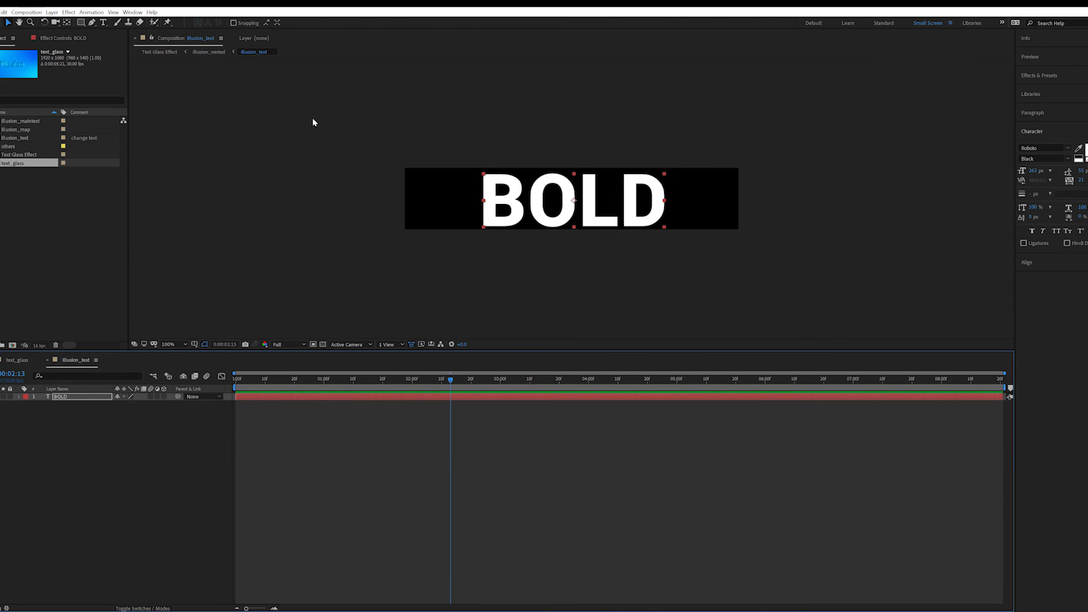
Change the illusion_maintext composition's text to 'BOLD', then check the result in text_glass.
{"action": "left_click", "coordinate": [19, 120]}
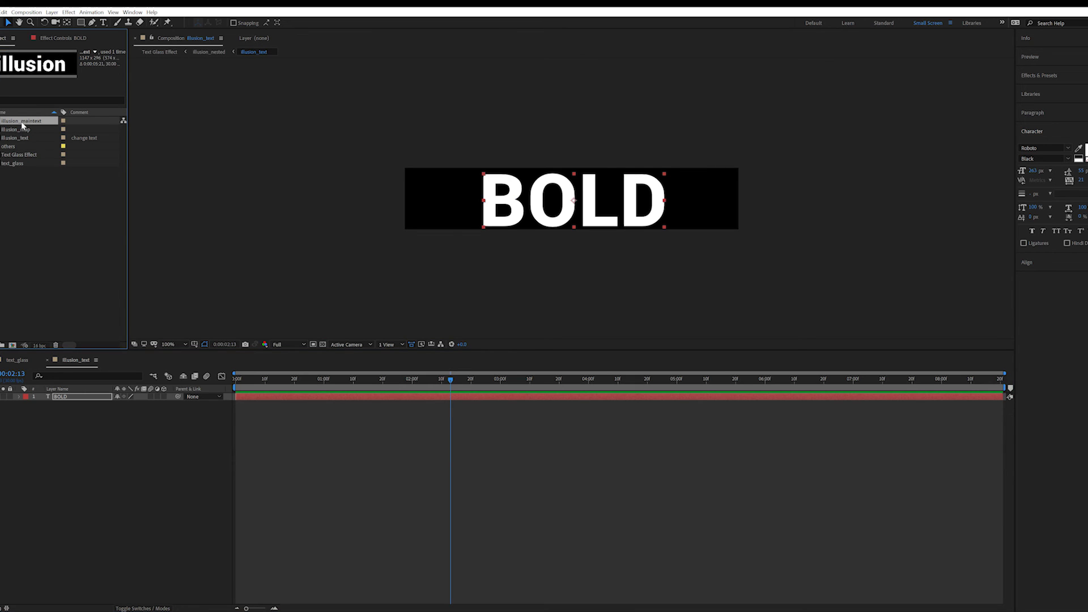
{"action": "double_click", "coordinate": [21, 125]}
{"action": "double_click", "coordinate": [537, 211]}
{"action": "type", "text": "B"}
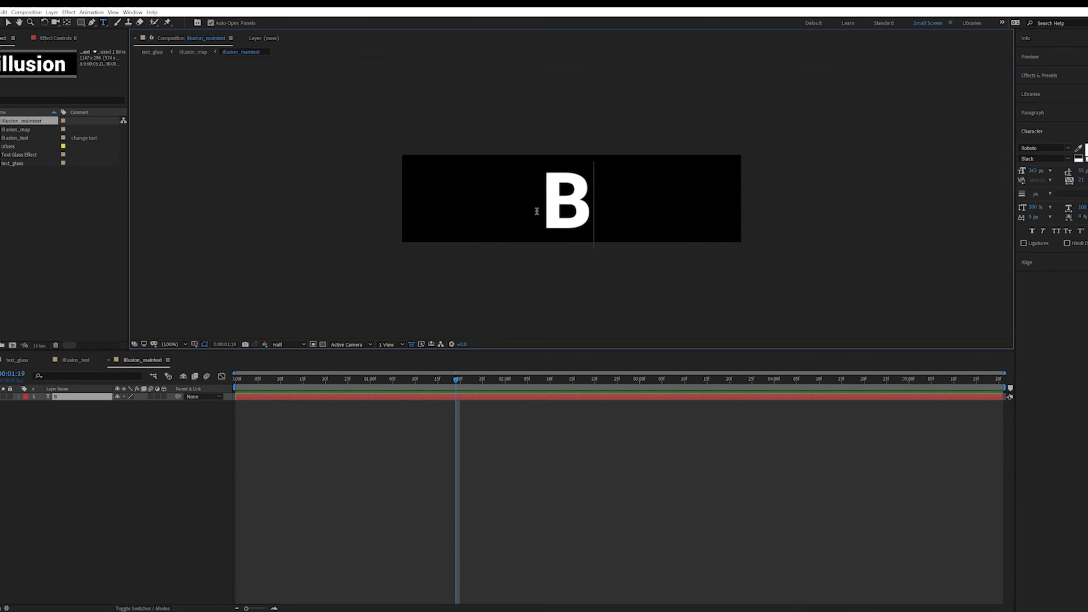
{"action": "type", "text": "o"}
{"action": "key", "text": "BackSpace"}
{"action": "type", "text": "OLD"}
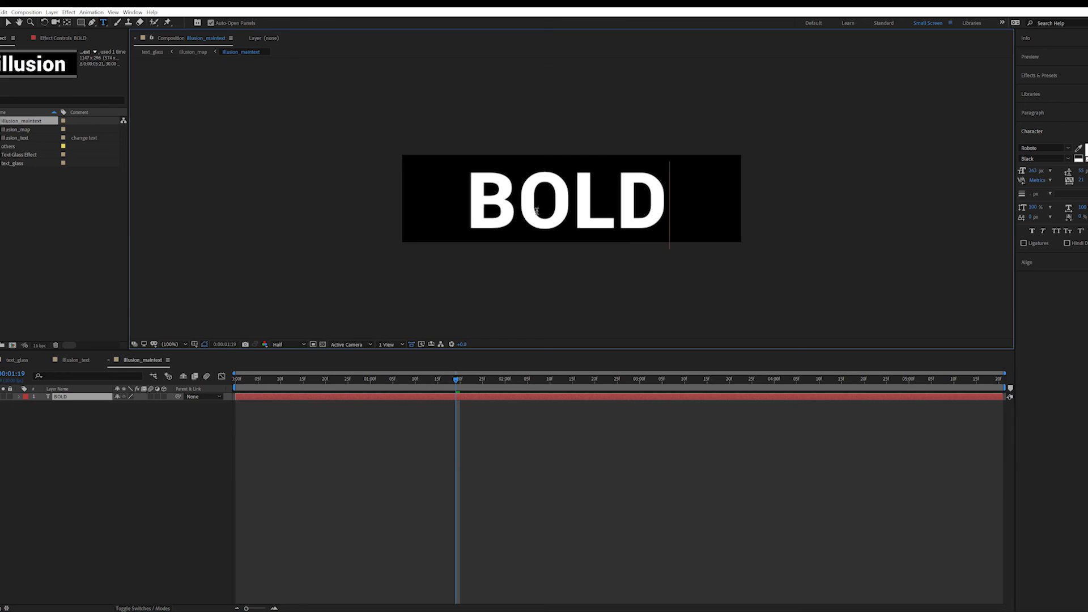
{"action": "key", "text": "Escape"}
{"action": "key", "text": "v"}
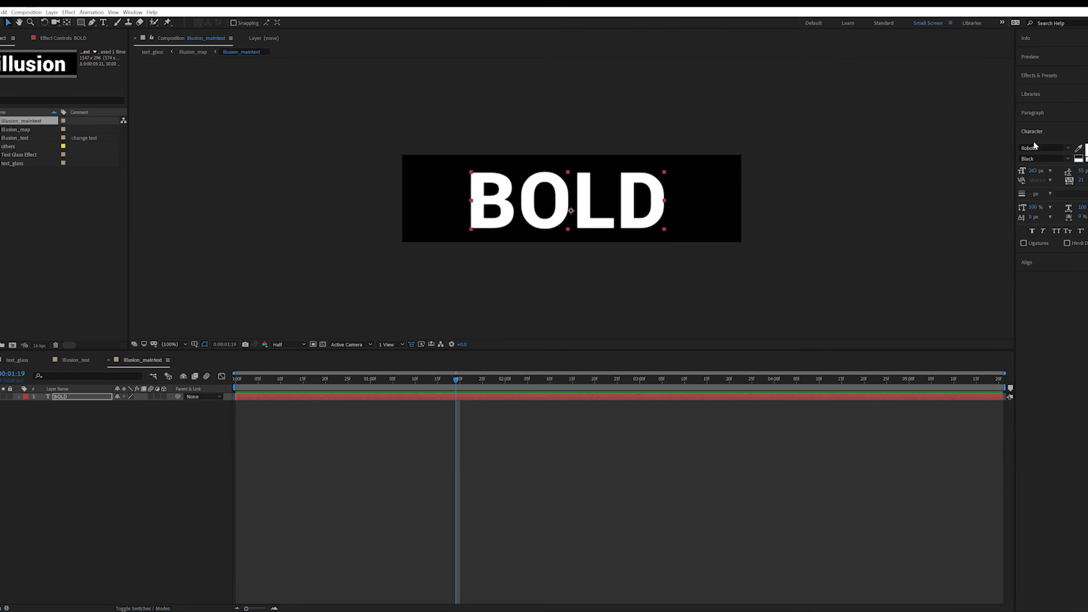
{"action": "left_click", "coordinate": [1035, 146]}
{"action": "left_click", "coordinate": [181, 451]}
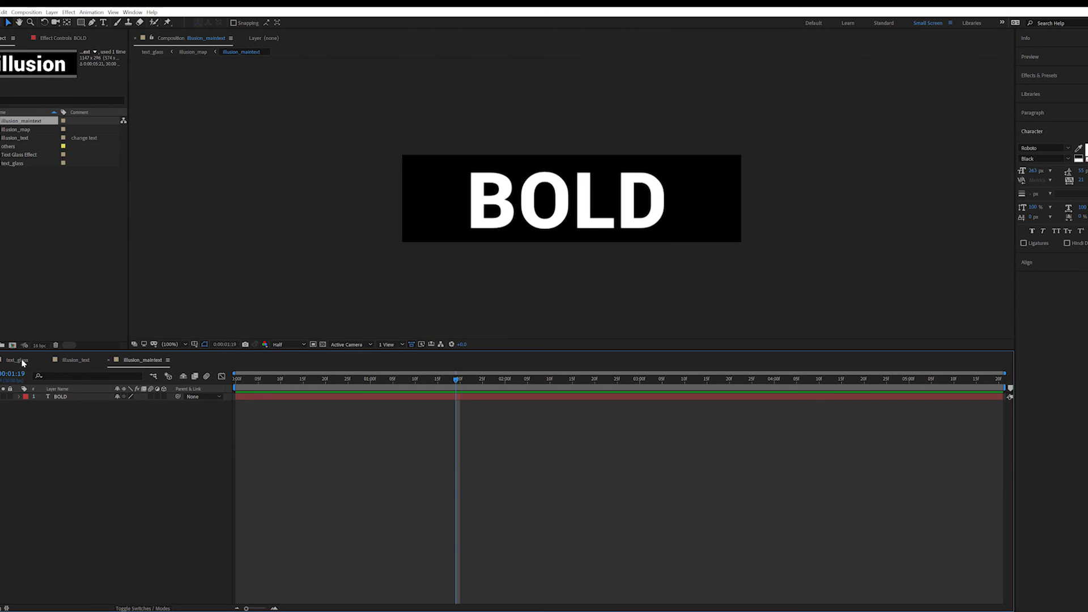
{"action": "left_click", "coordinate": [17, 361]}
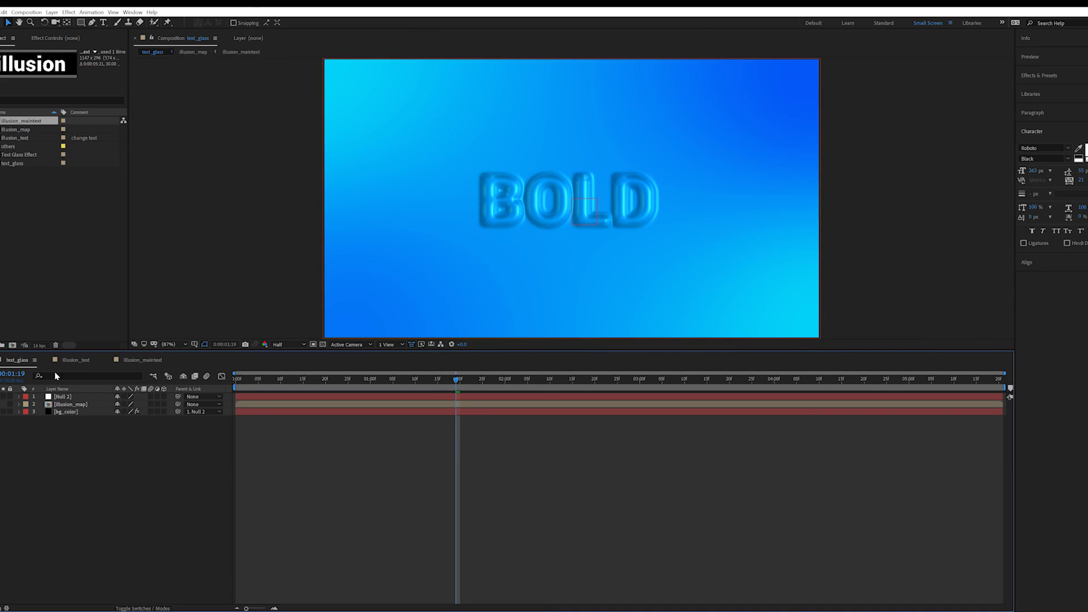